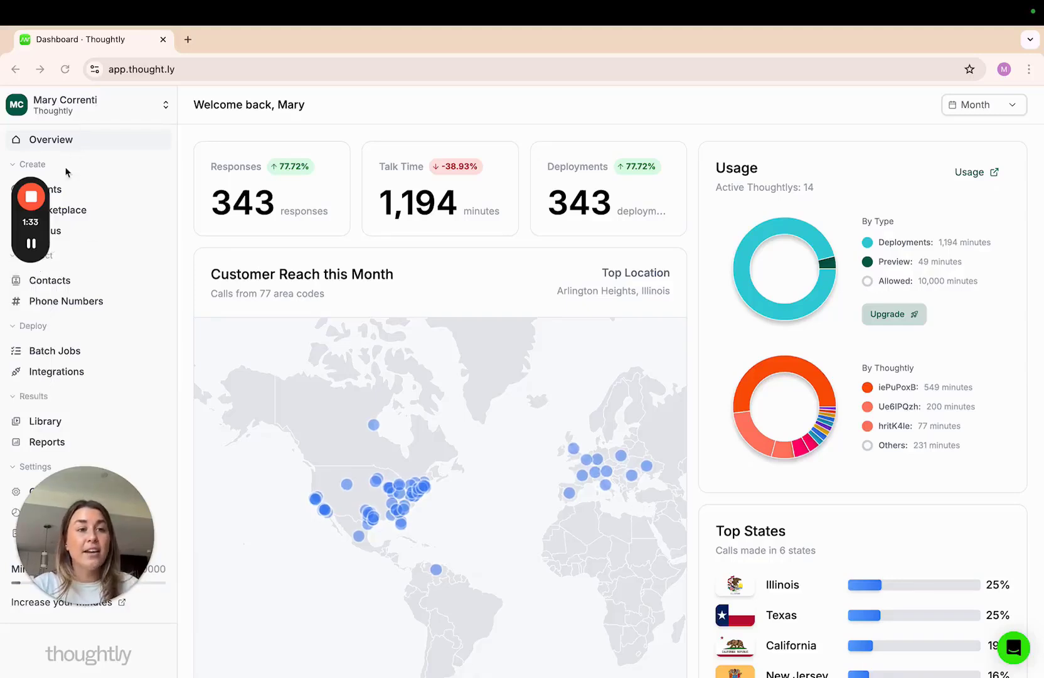
Create a blank agent titled "Outbound Sales Agent" with the Sales conversation type
click(70, 196)
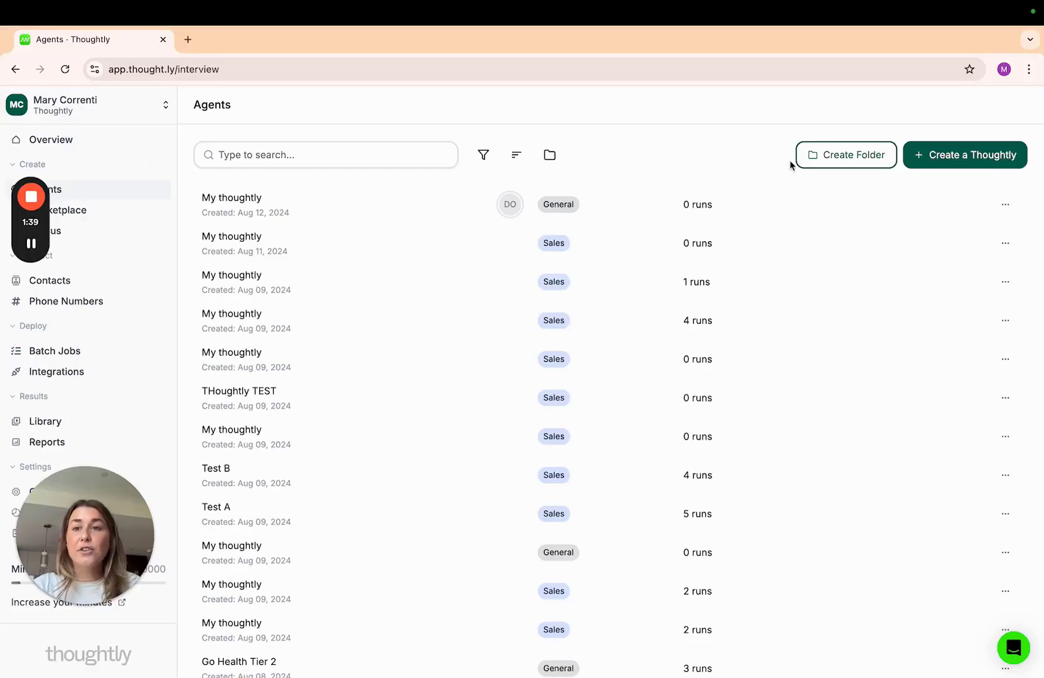
click(934, 159)
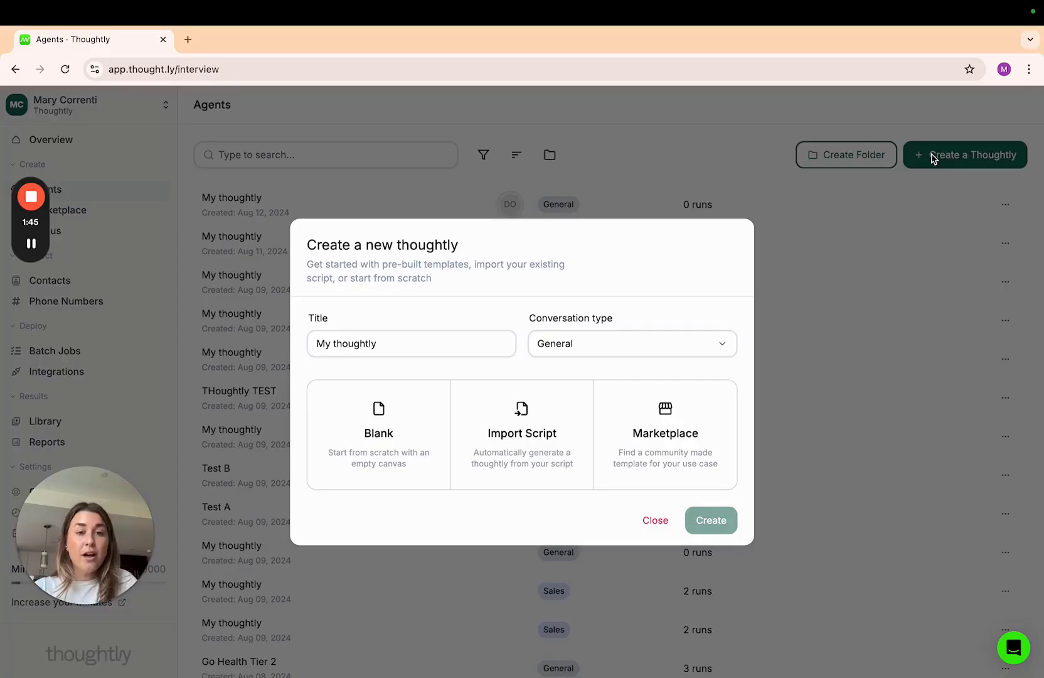
triple_click(397, 333)
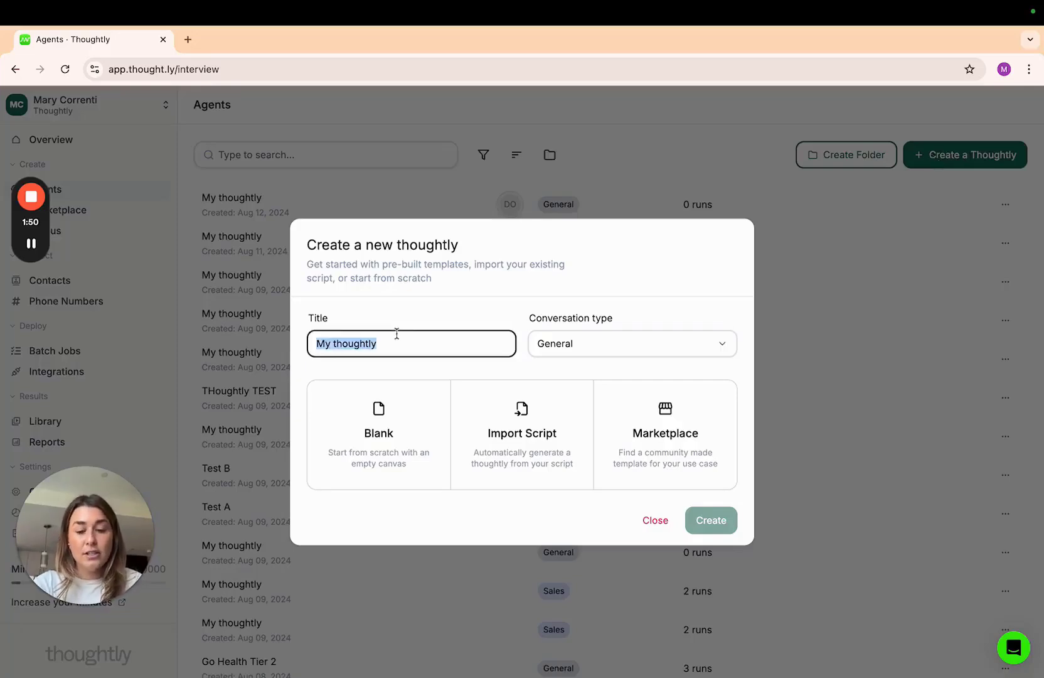
text(Outbou)
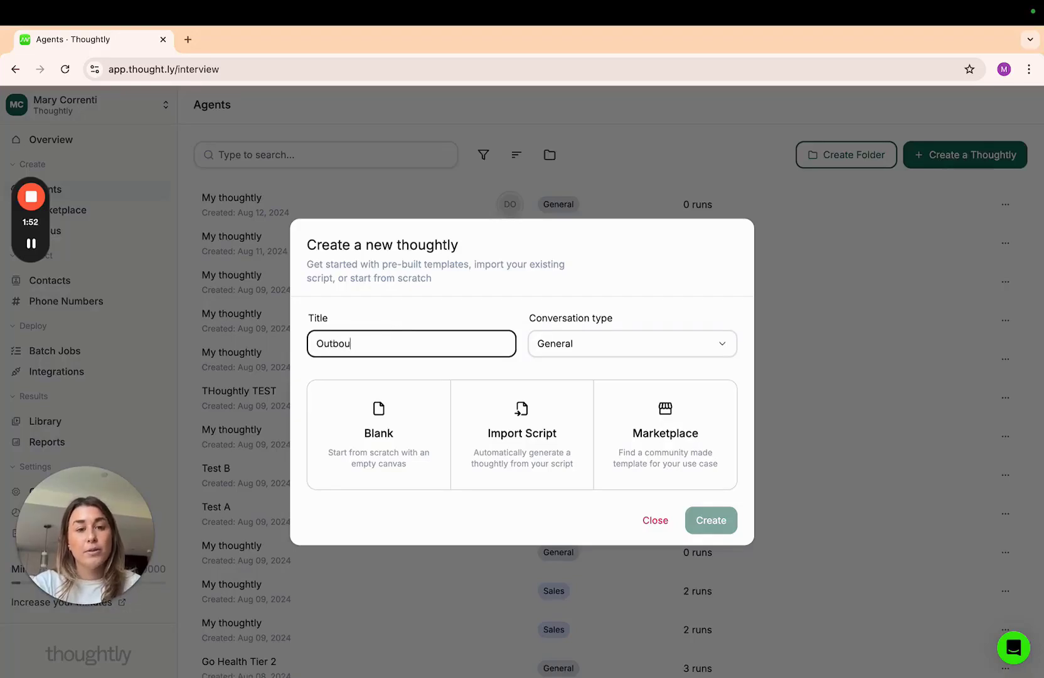
text(nd Sales Agent)
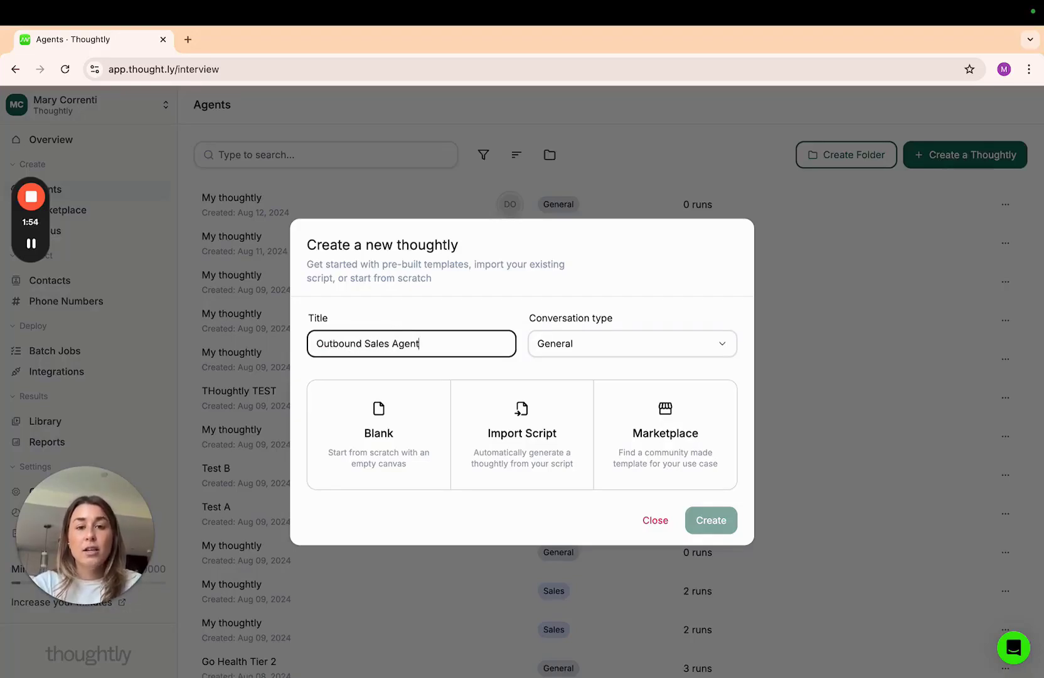
click(590, 347)
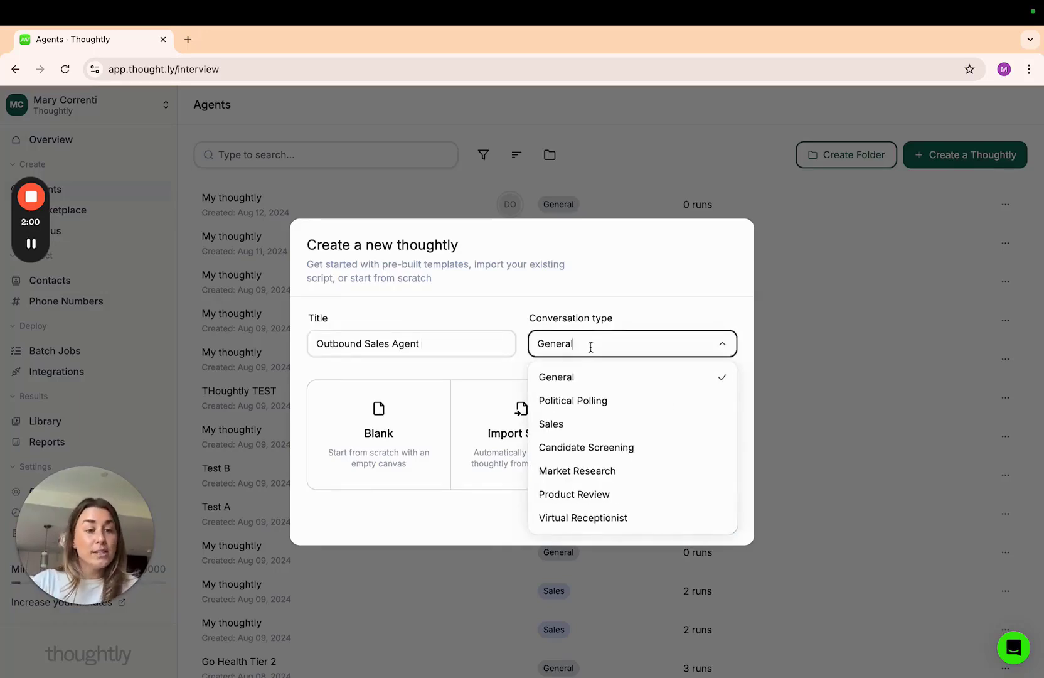
click(589, 429)
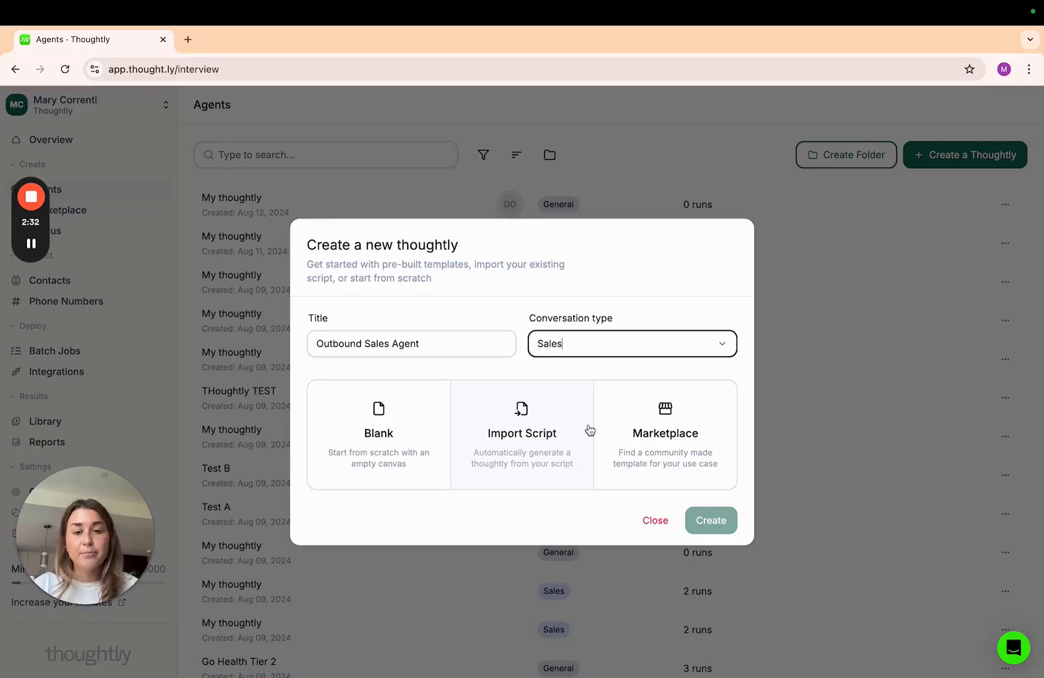
click(412, 432)
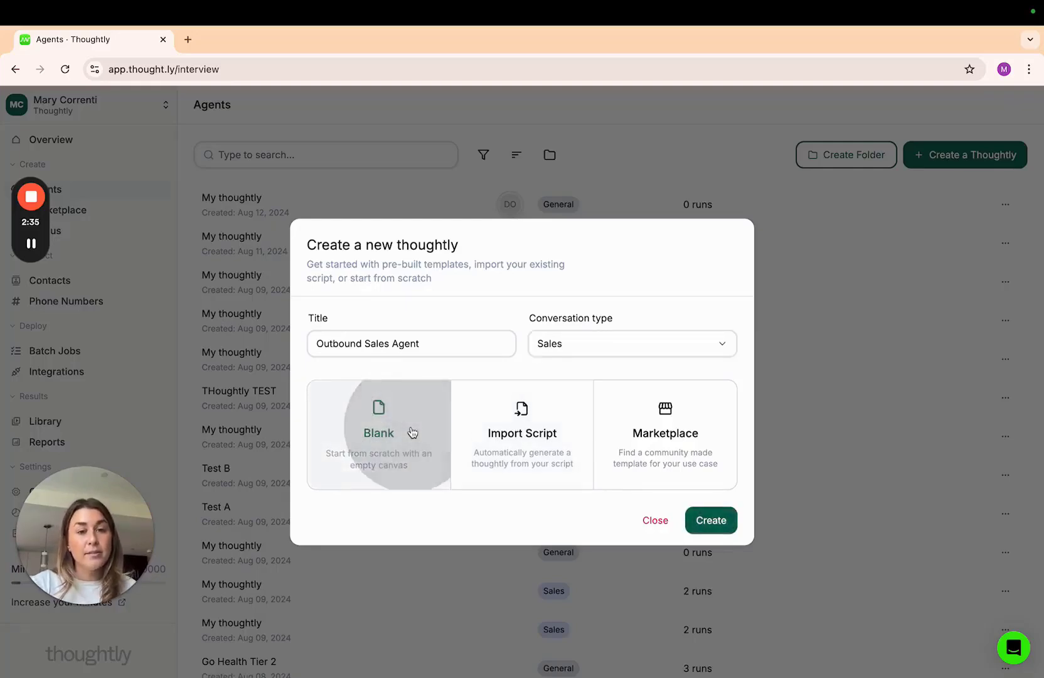
click(729, 522)
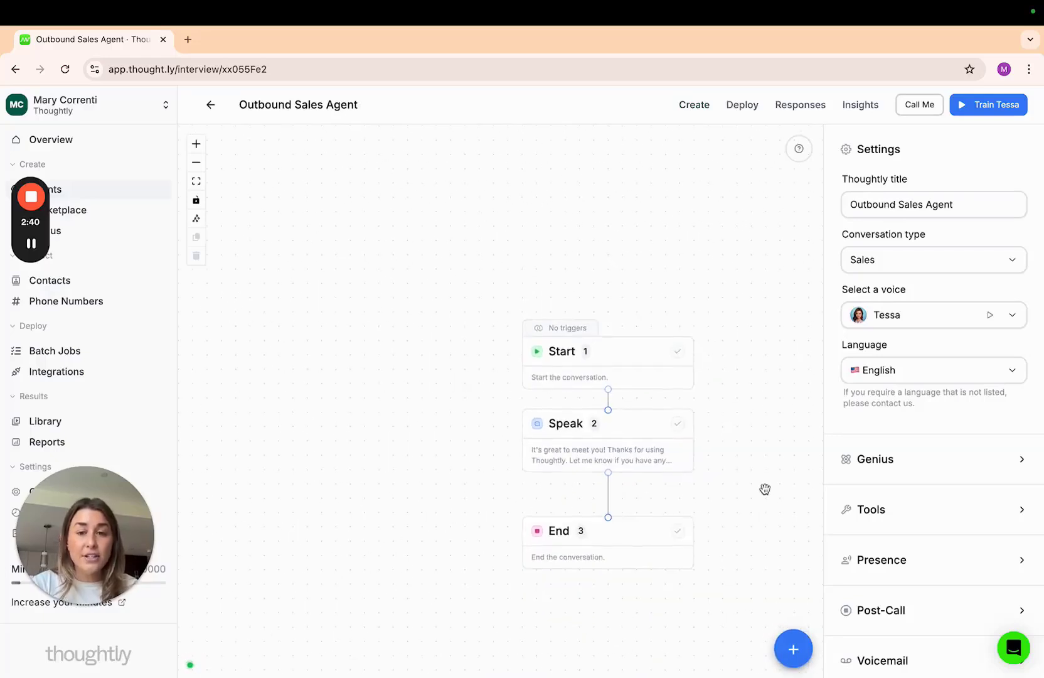
Open the Start node and clear the default greeting from its instructions
drag(722, 465, 704, 444)
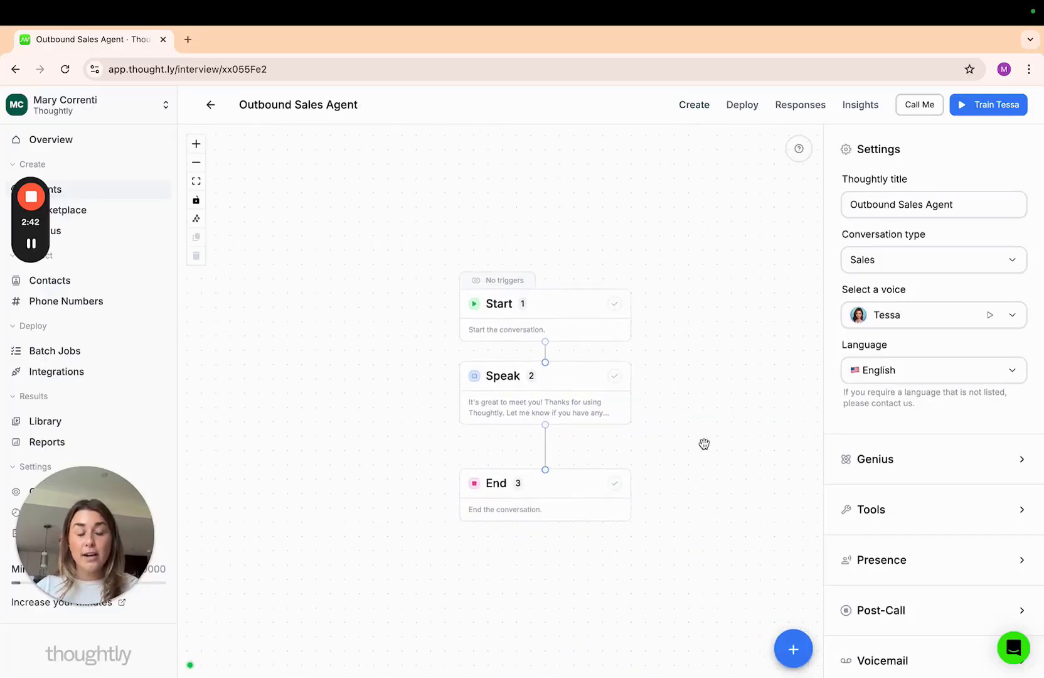
mouse_move(33, 247)
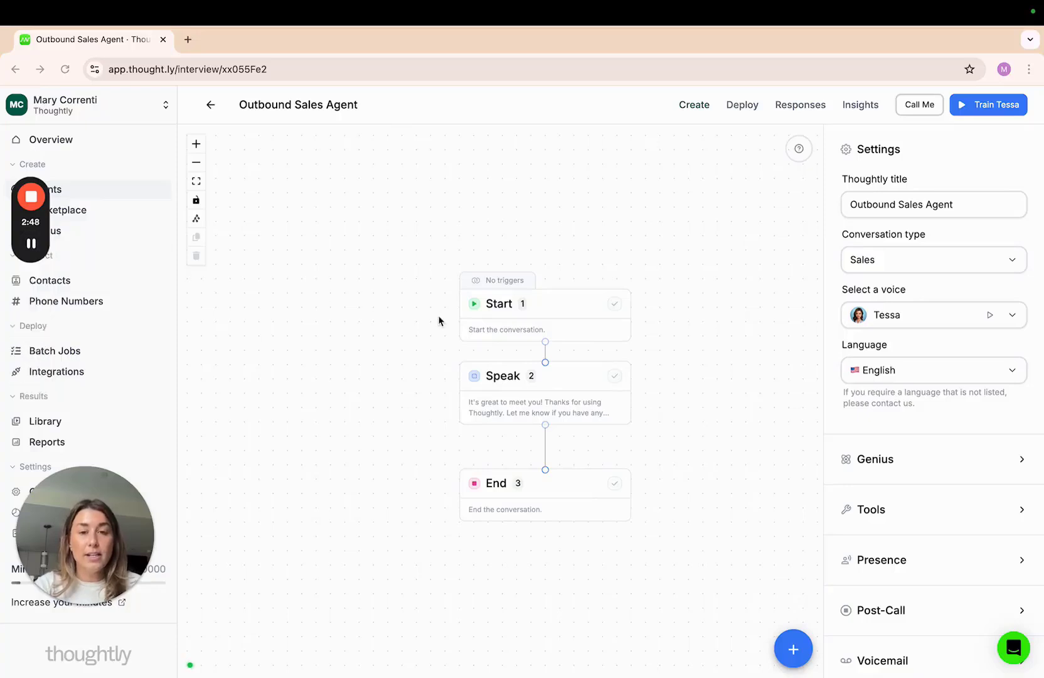
click(577, 318)
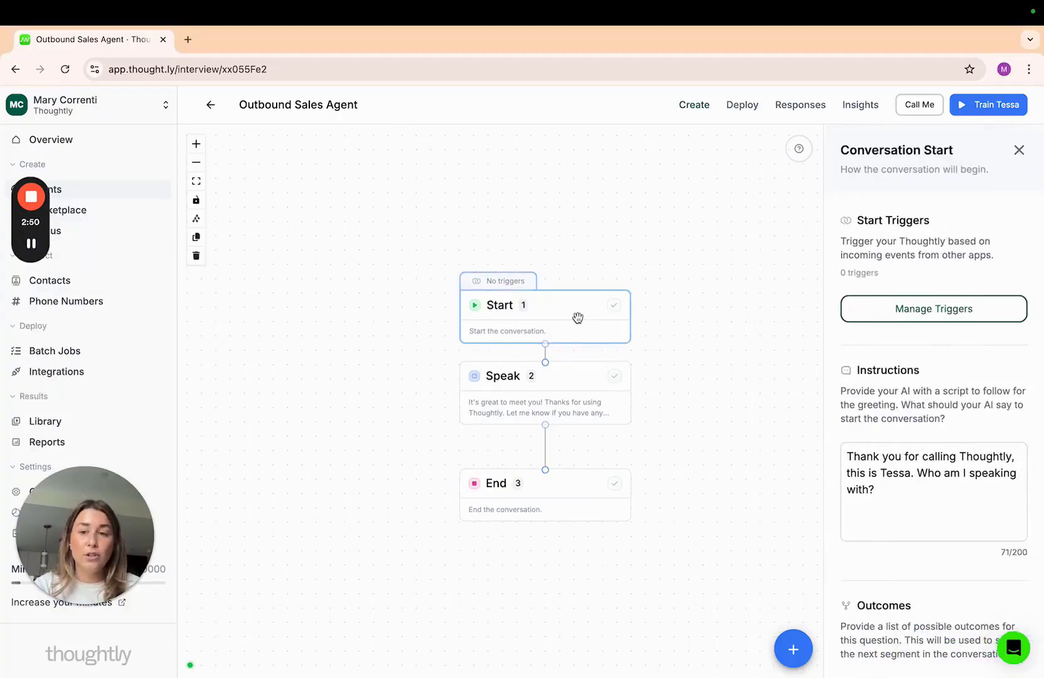
click(913, 502)
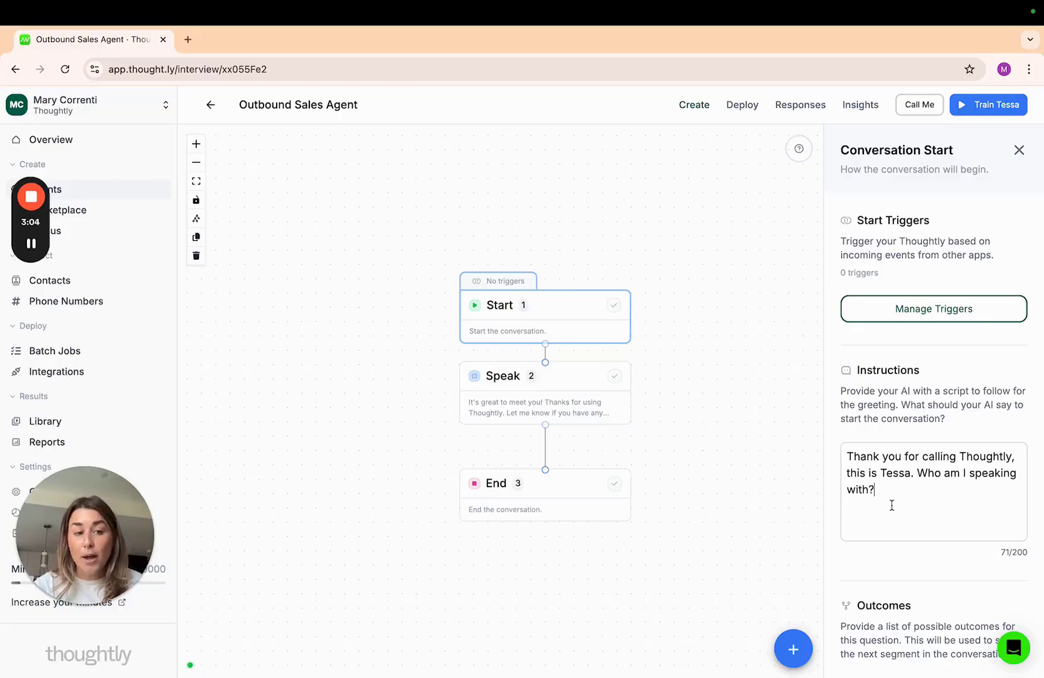
drag(888, 501, 838, 460)
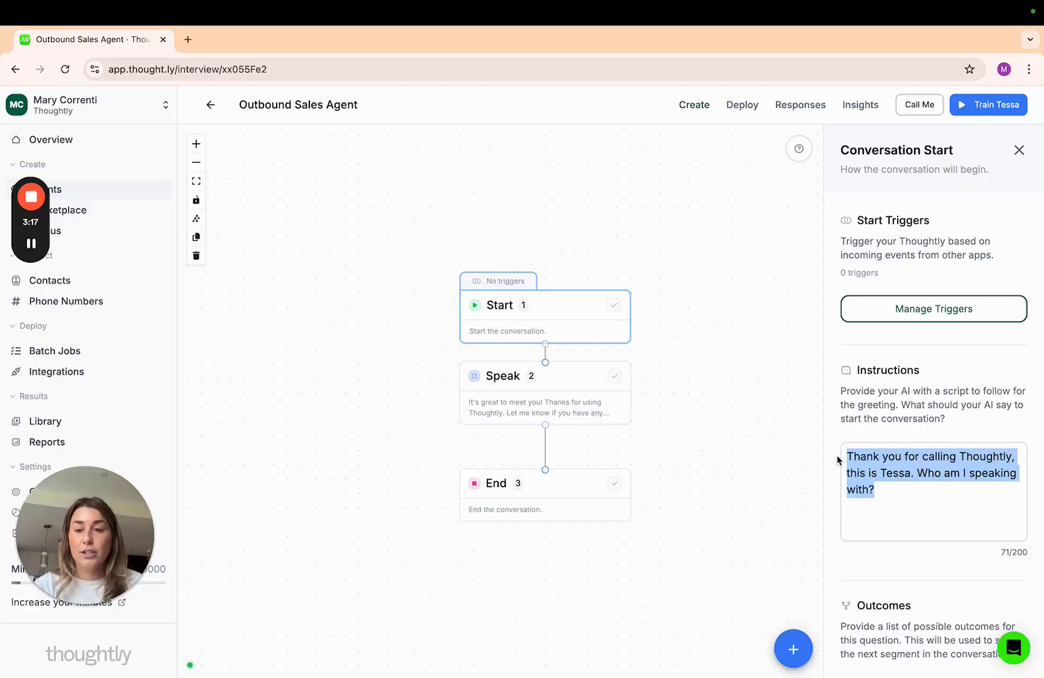
key(BackSpace)
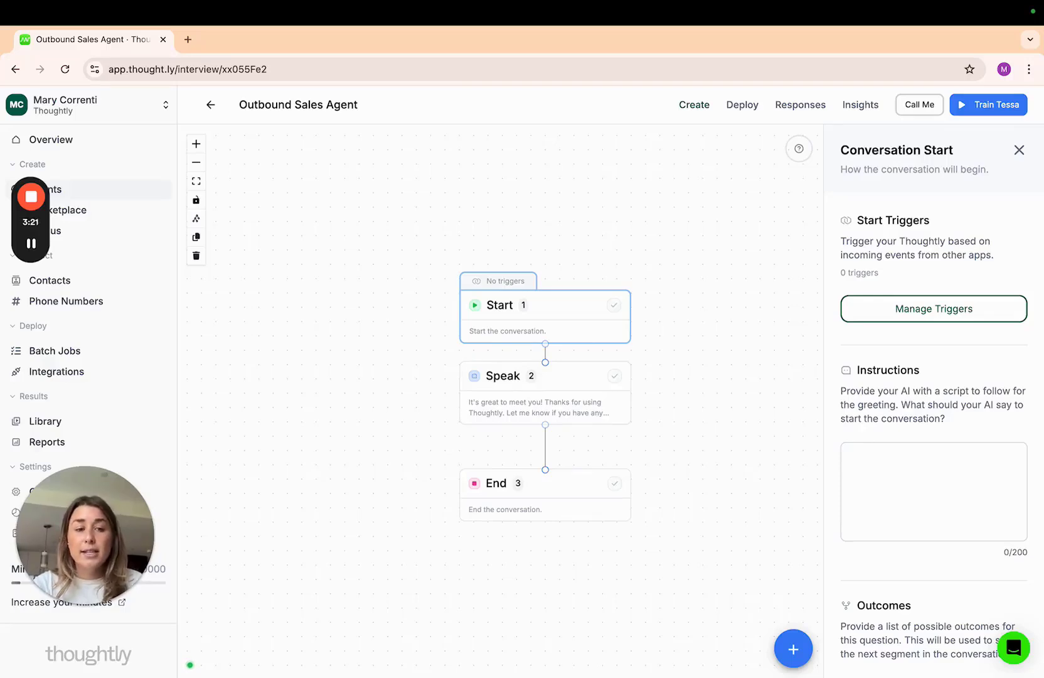
Enter the greeting "Hi this is Tessa calling from Thoughtly, I saw you were interested in our platform. Can I ask you a few questions?"
text(Hi this is )
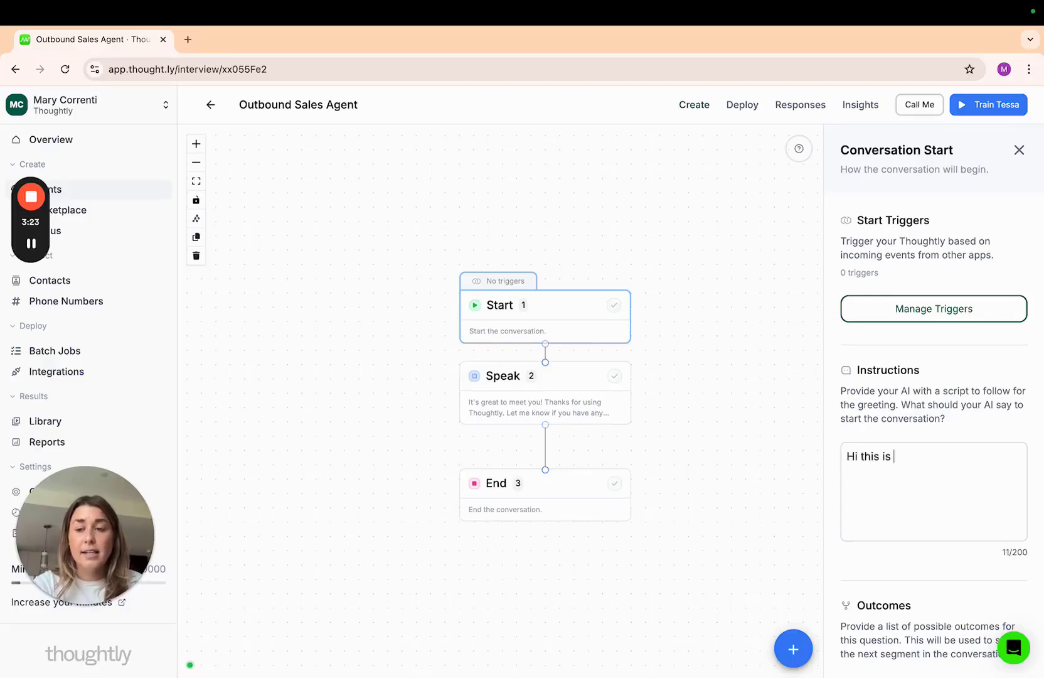
text(Tessa calling from )
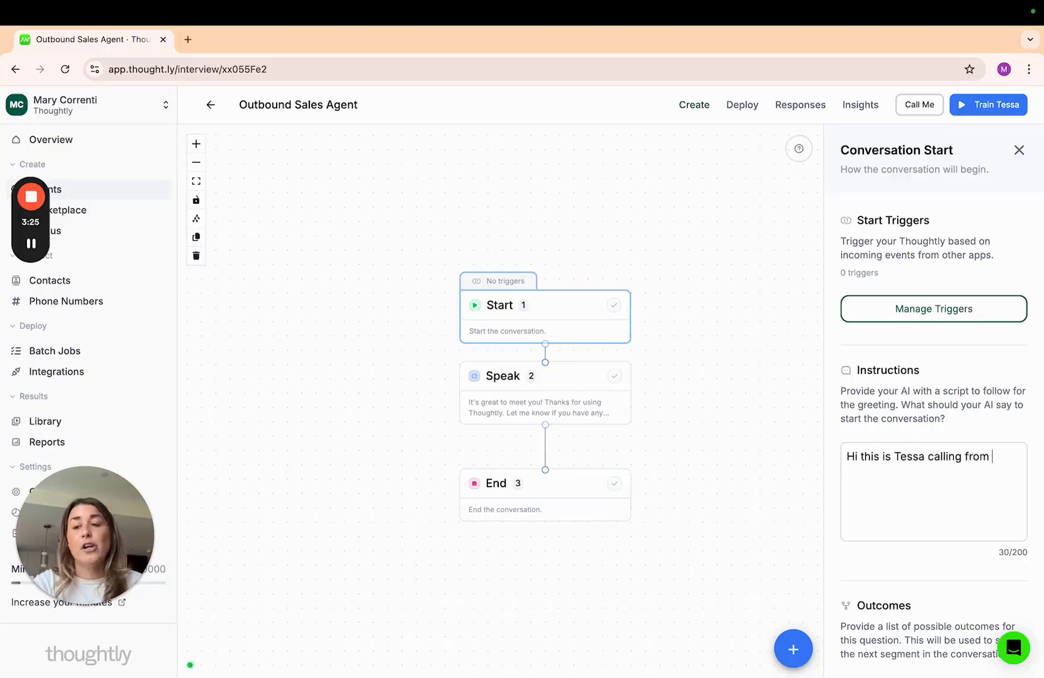
text(Thoughtly, I s)
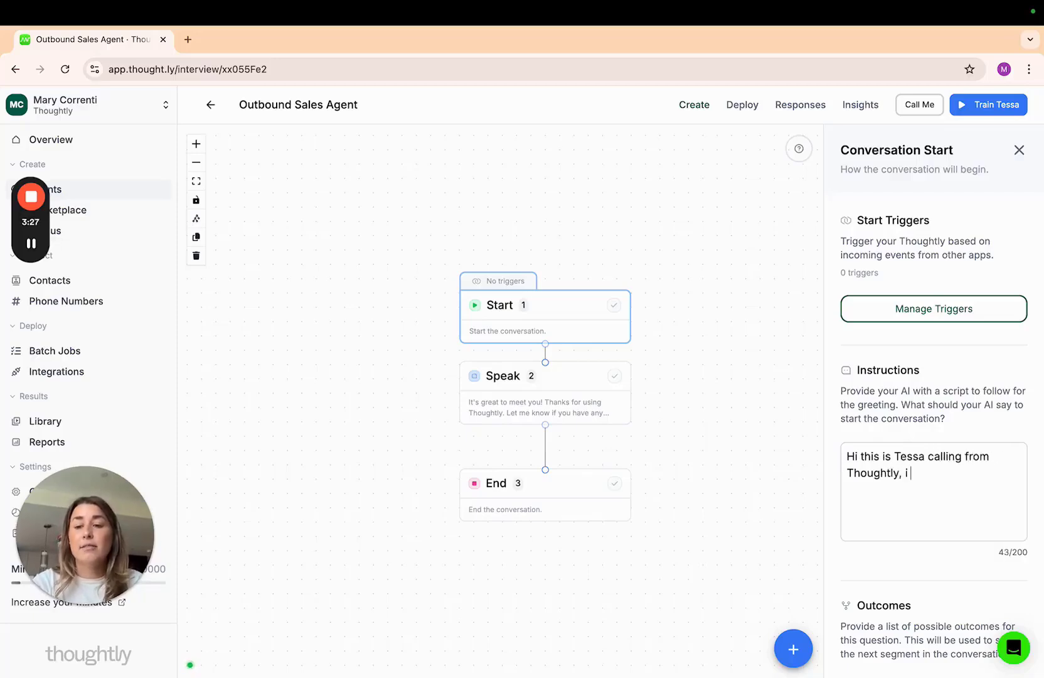
text(aw you were int)
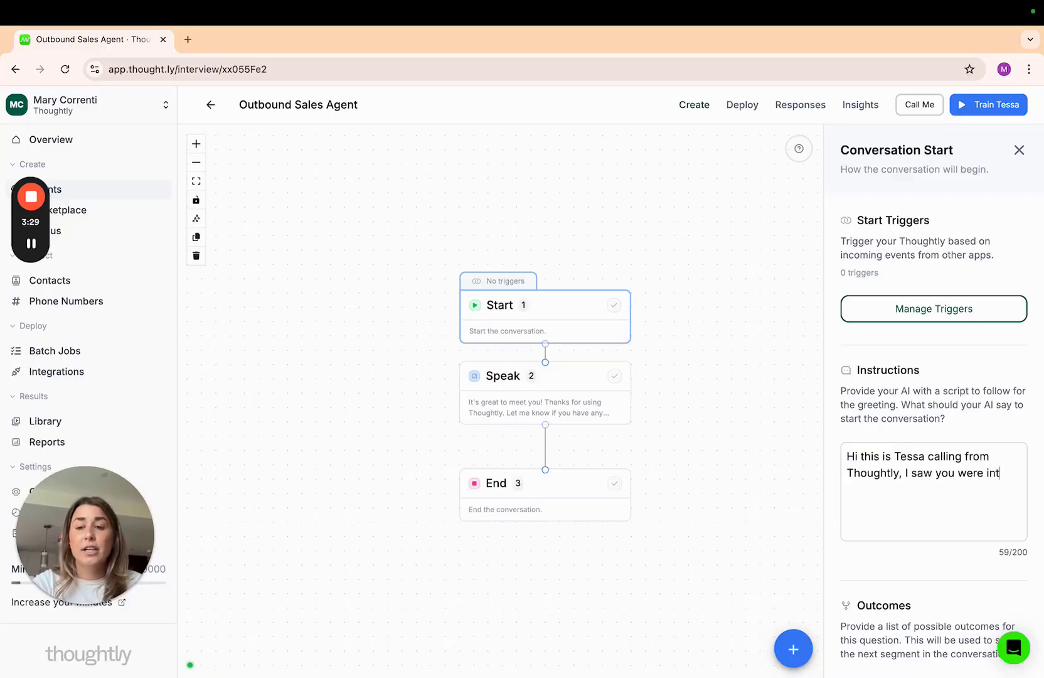
text(erested in our platfort)
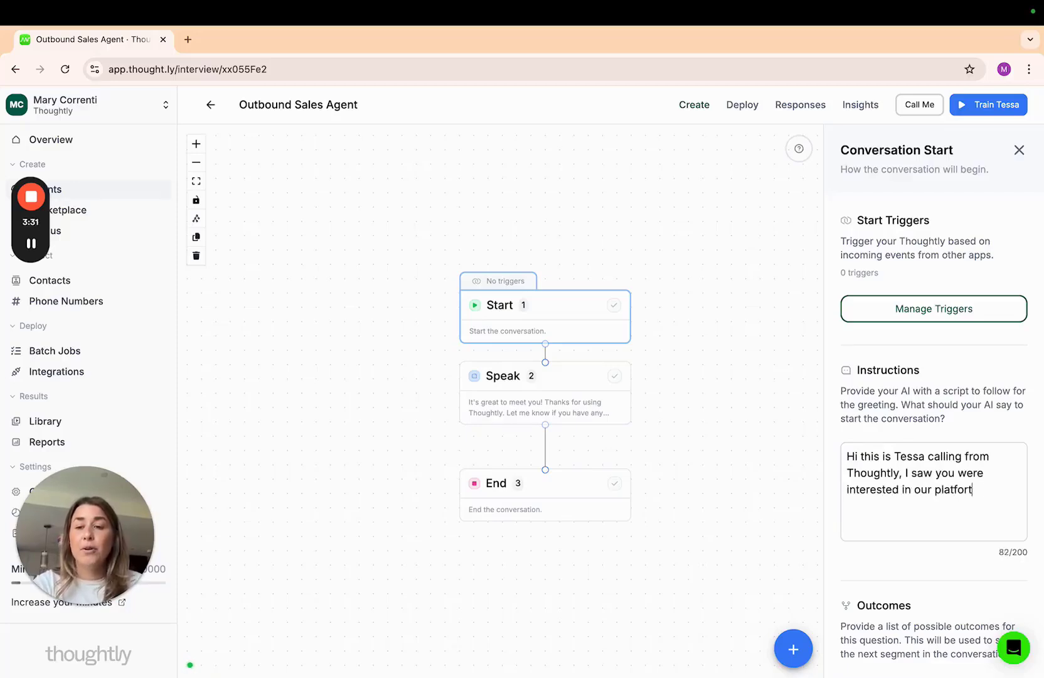
key(BackSpace)
text(m. Cam i)
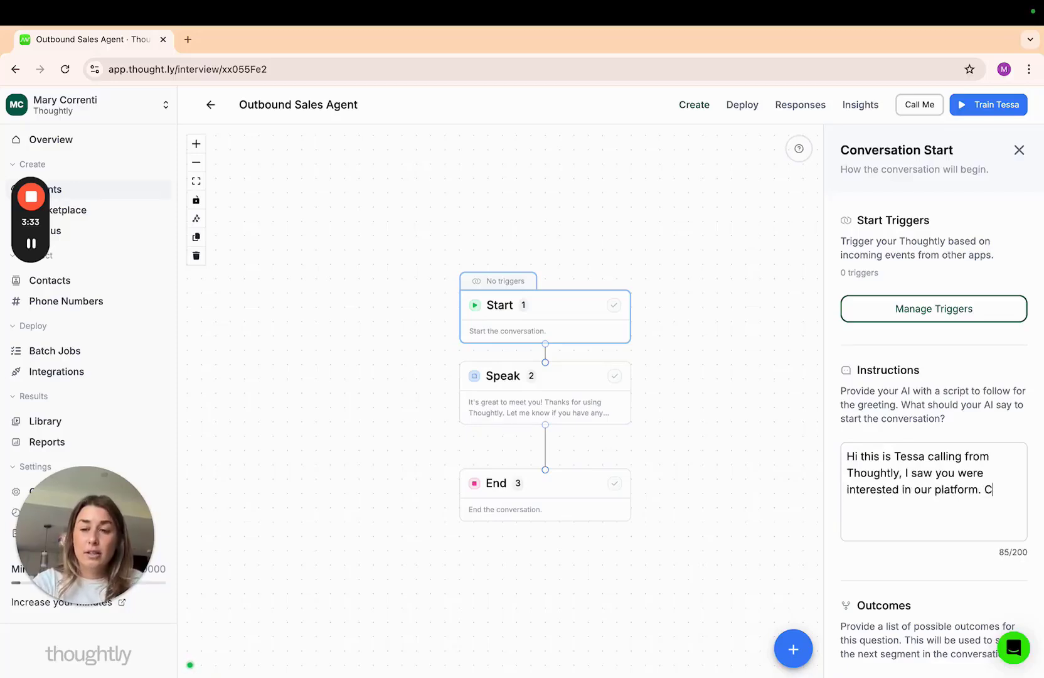
key(BackSpace)
key(BackSpace)
key(BackSpace)
text(n I ask y)
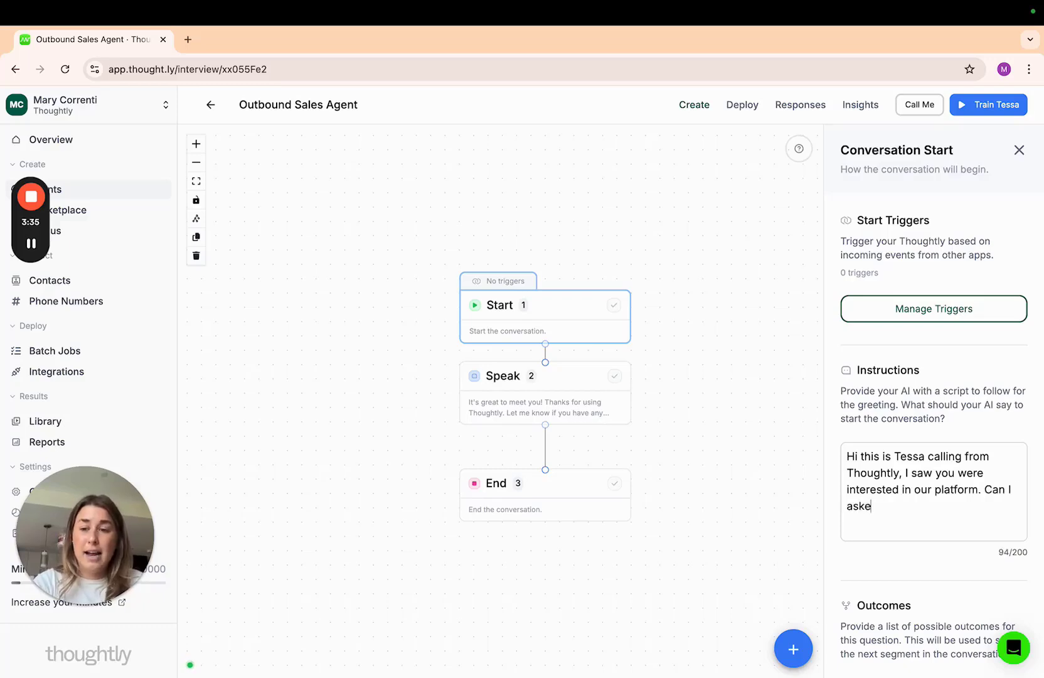
text(ou a few qus)
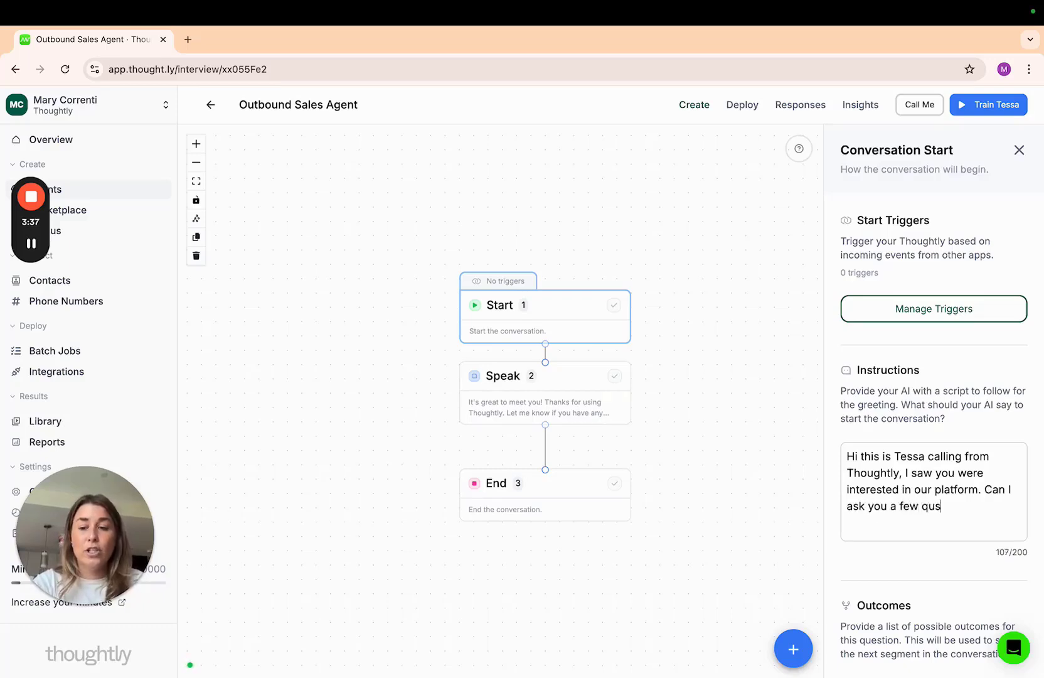
key(BackSpace)
text(estions?)
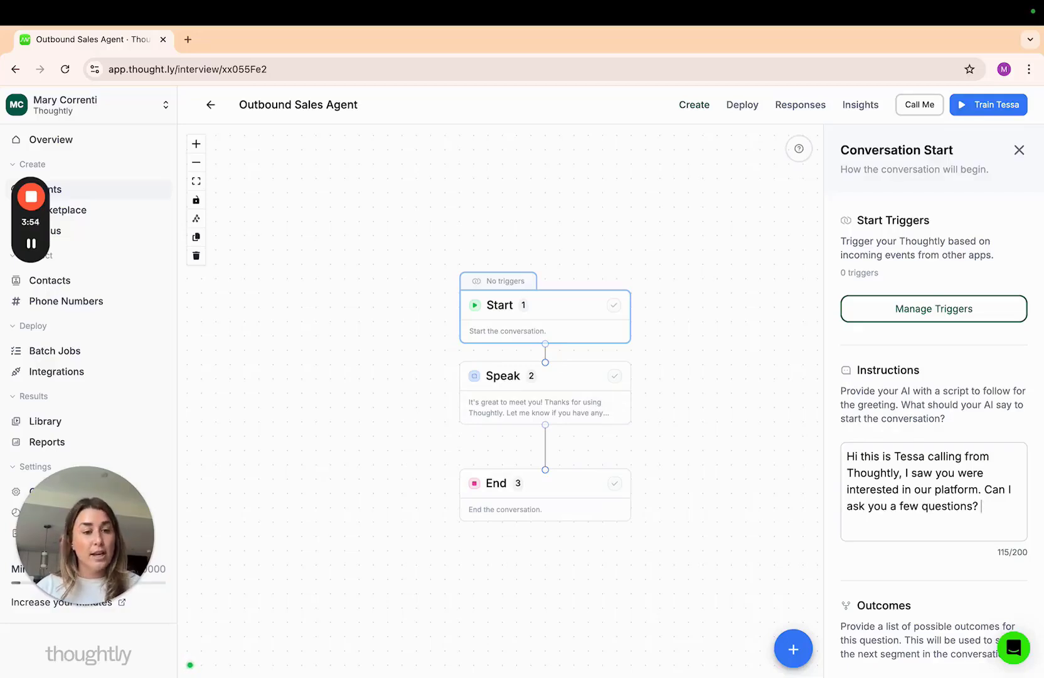
Add the outcomes "Yes" and "No" to the Start node
scroll(914, 517, down, 2)
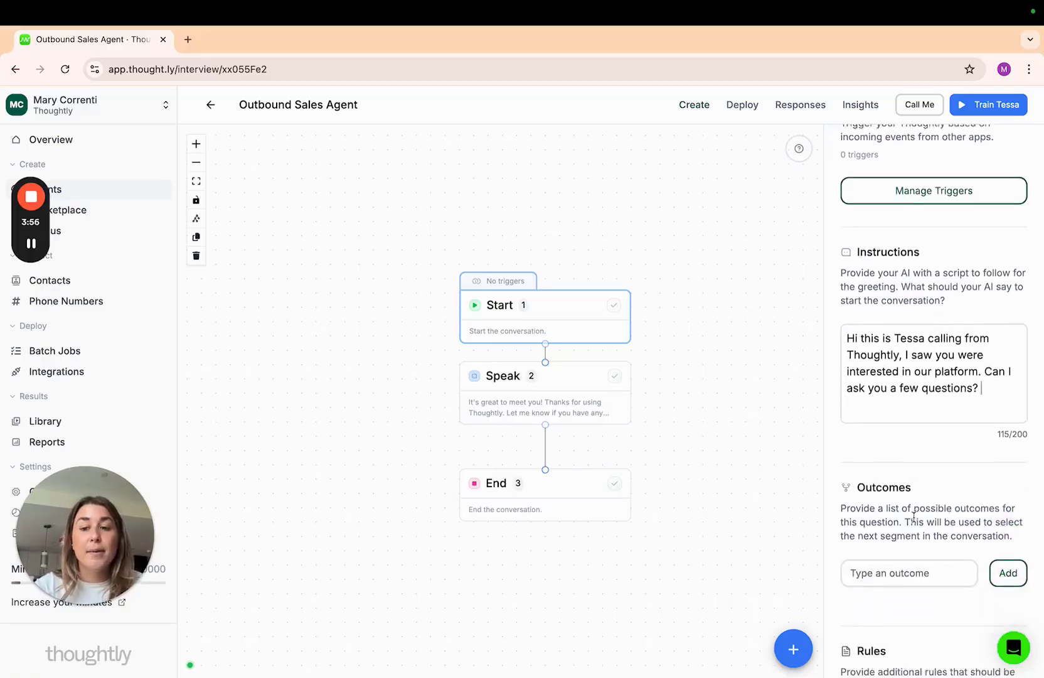
click(902, 564)
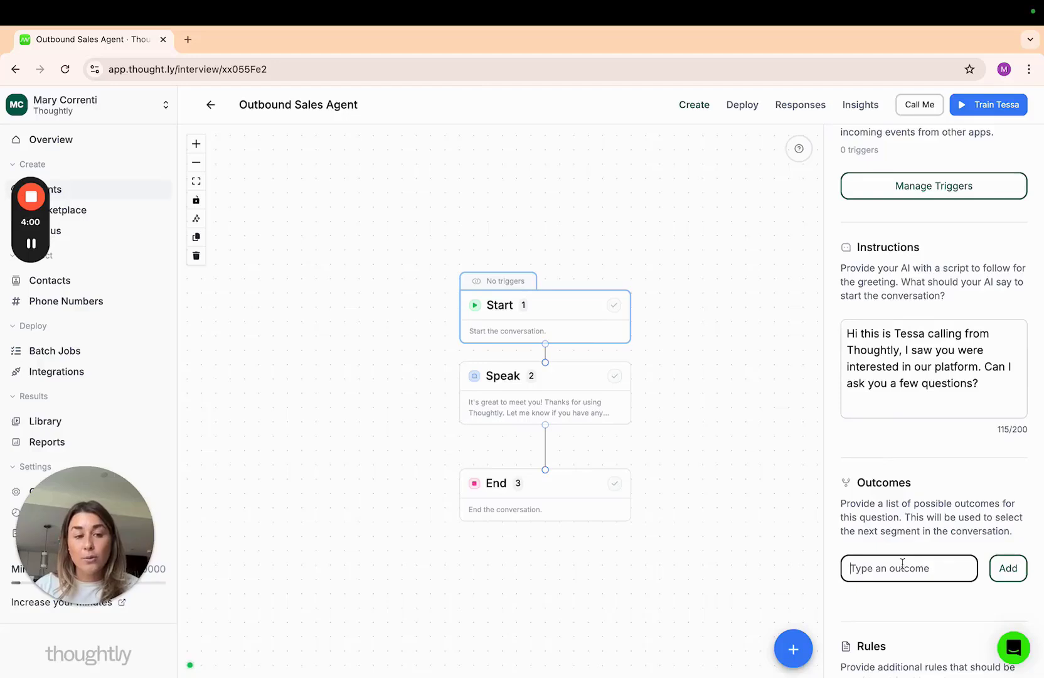
text(Yes)
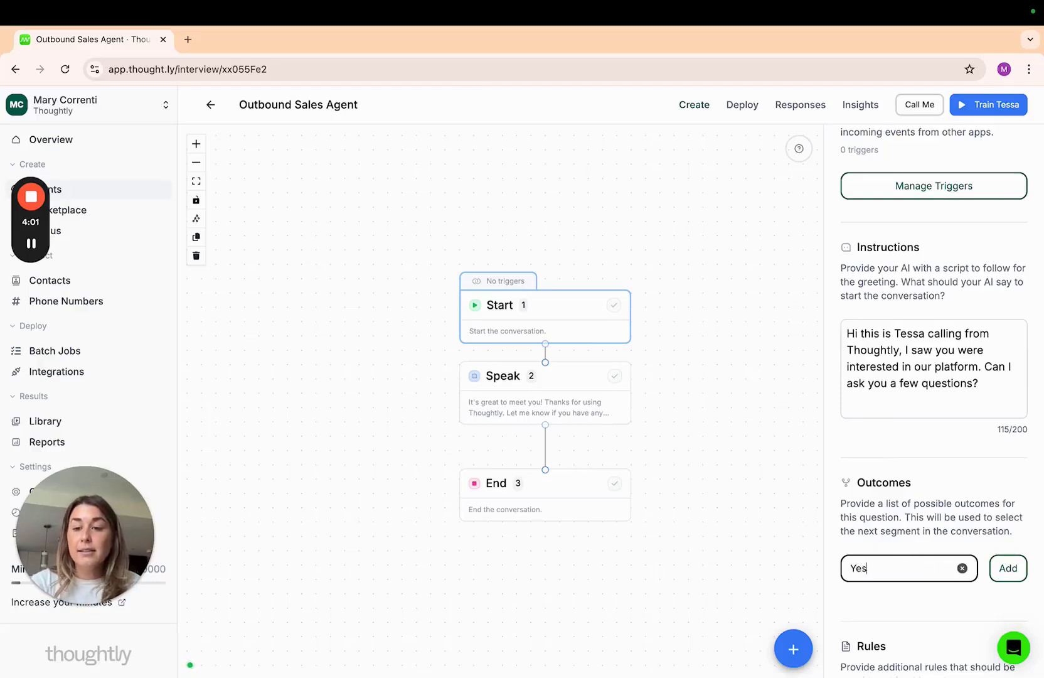
click(1004, 571)
click(899, 568)
text(No)
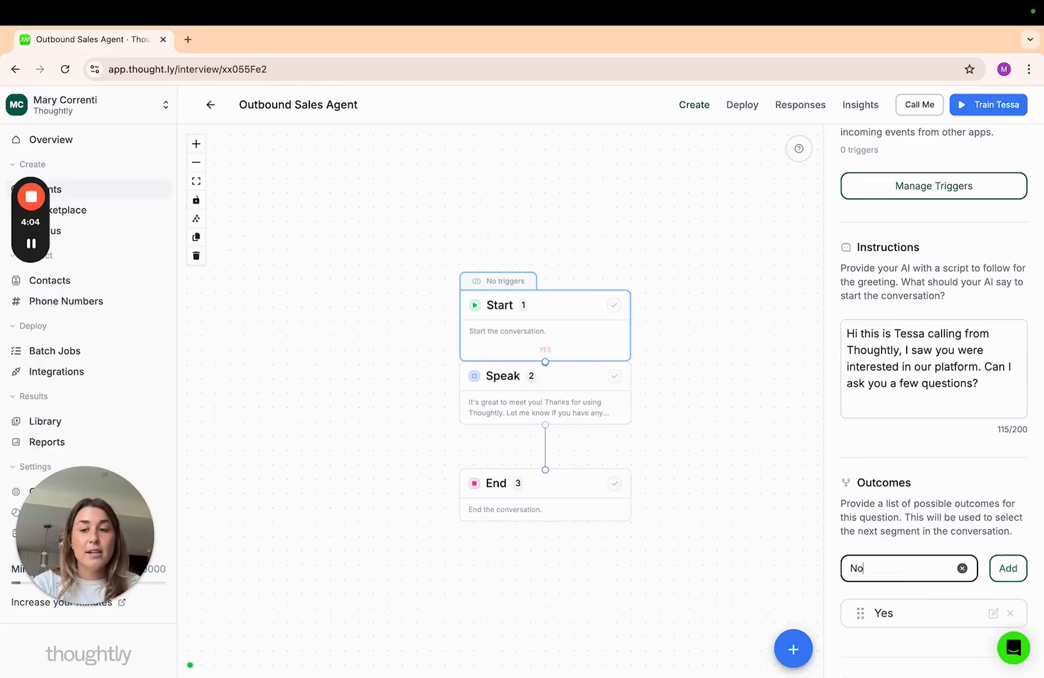
click(1004, 568)
Add two more outcomes to the Start node: "Not right now" and "Who is this?"
scroll(966, 508, down, 2)
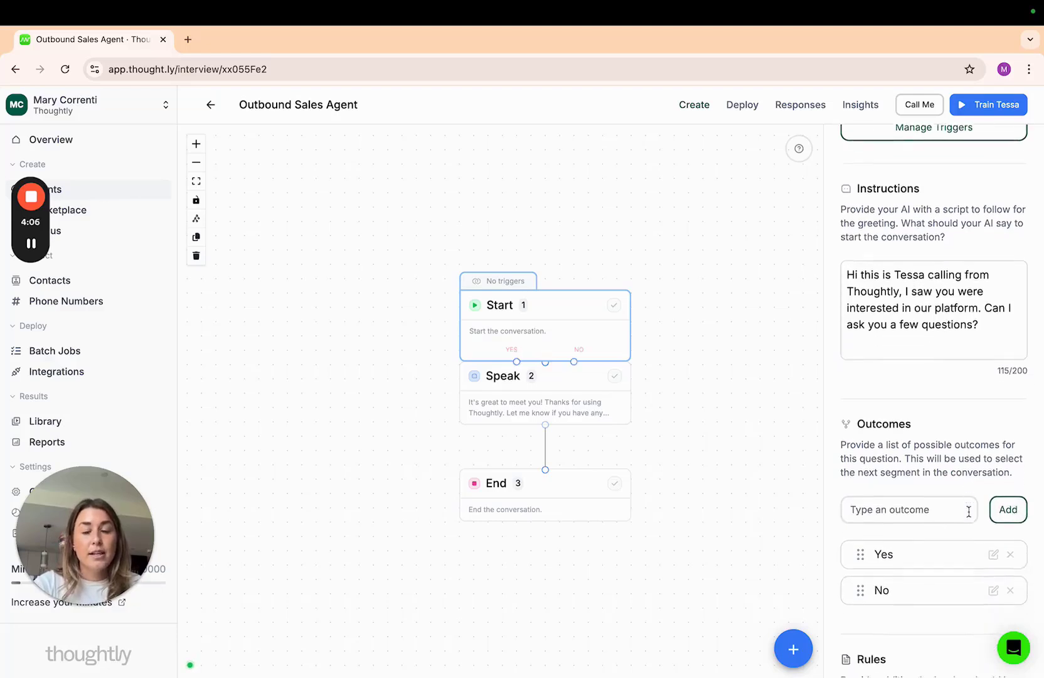
click(918, 488)
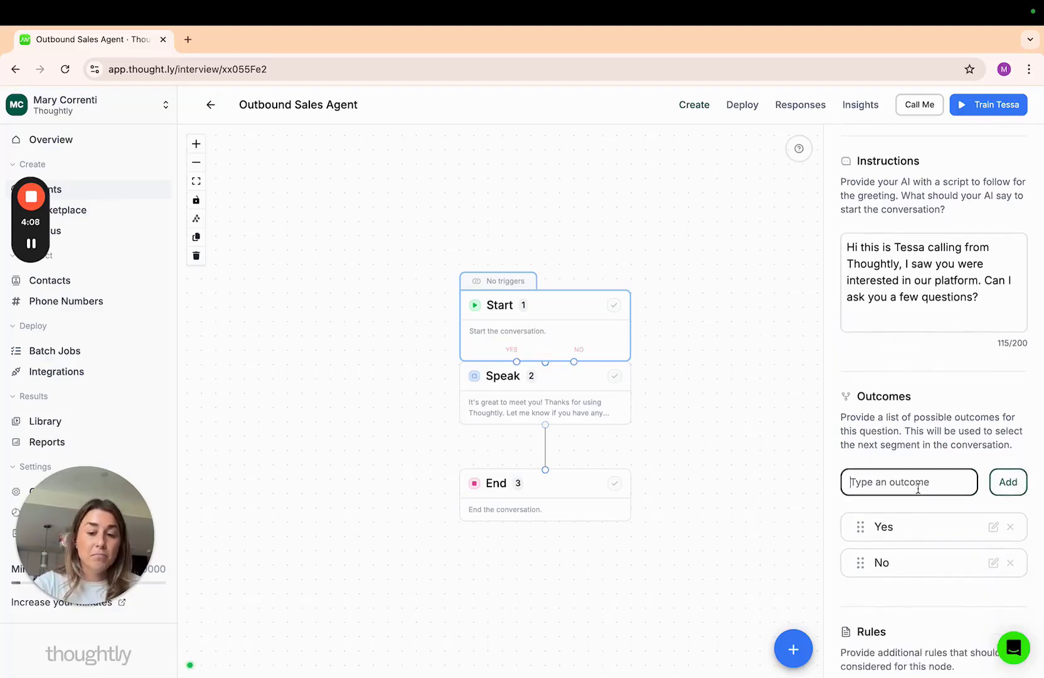
text(Not right now)
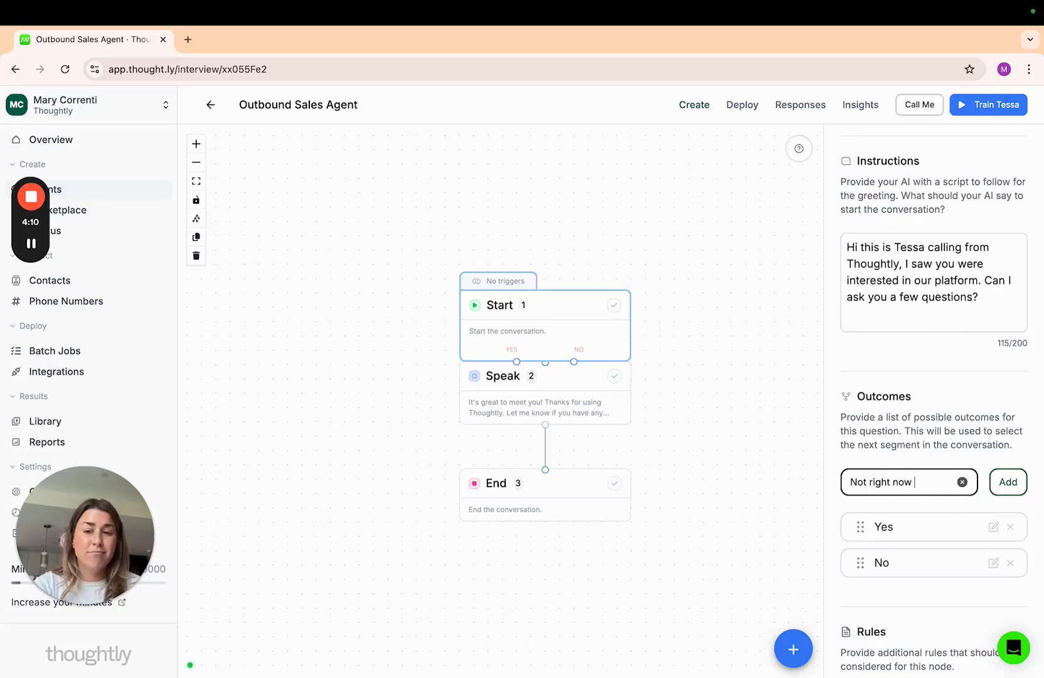
click(1011, 483)
click(939, 484)
text(Who is this?)
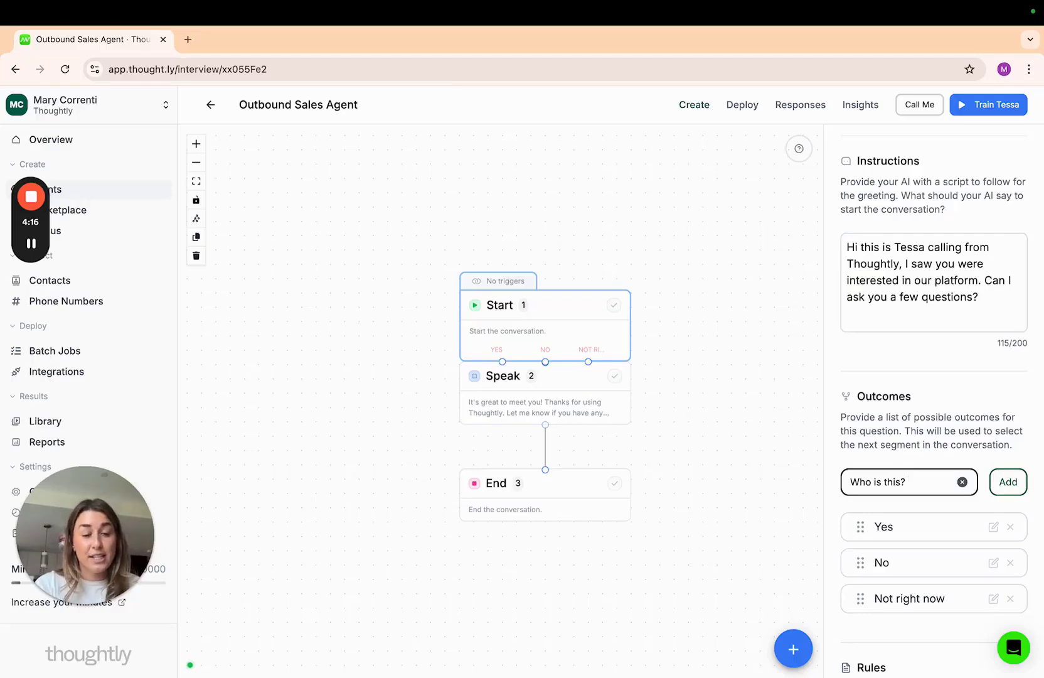
click(1012, 482)
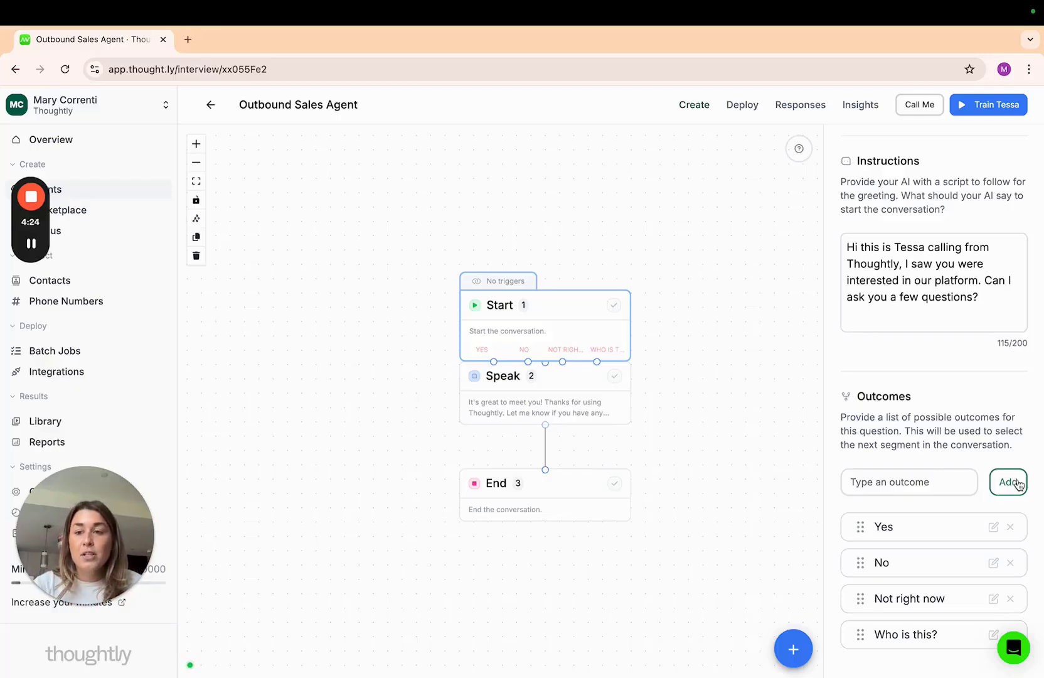
Move the End node further down the canvas, leaving more space beneath the Speak node
scroll(1018, 483, down, 3)
scroll(1018, 484, down, 1)
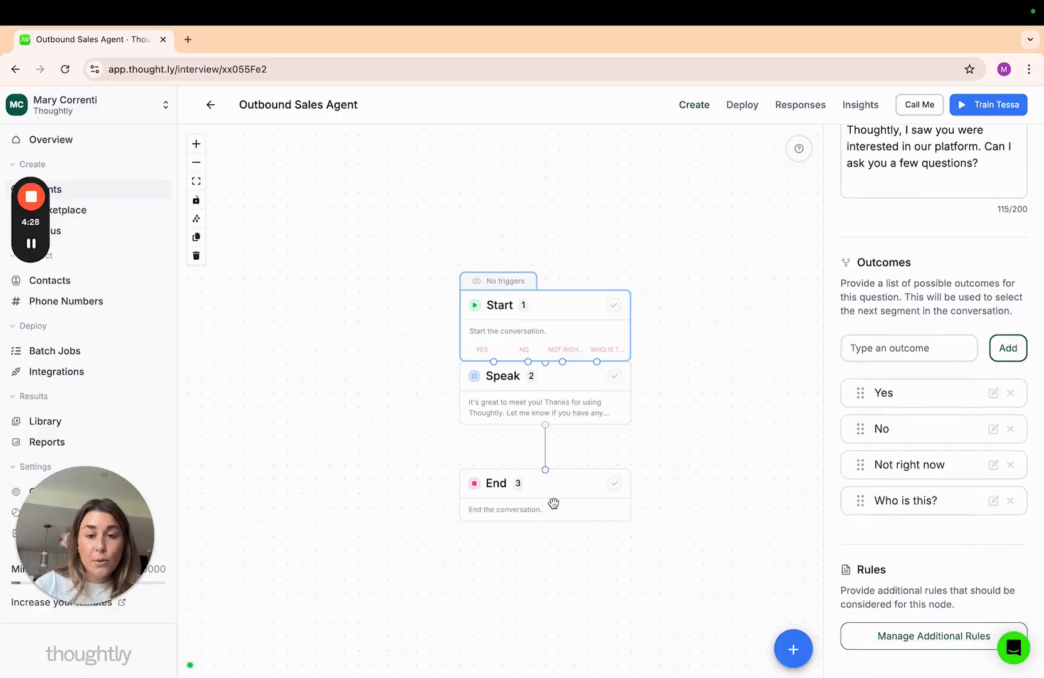
drag(554, 503, 543, 608)
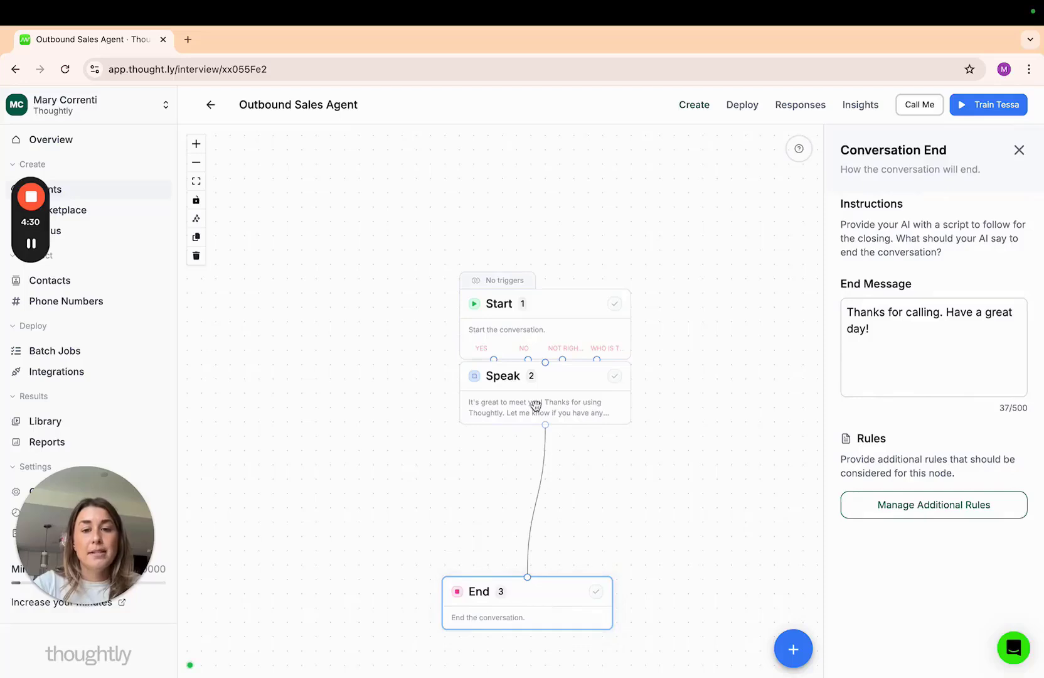
Move the Speak node down to just above the End node, and review the Start and Speak scripts
drag(533, 399, 515, 518)
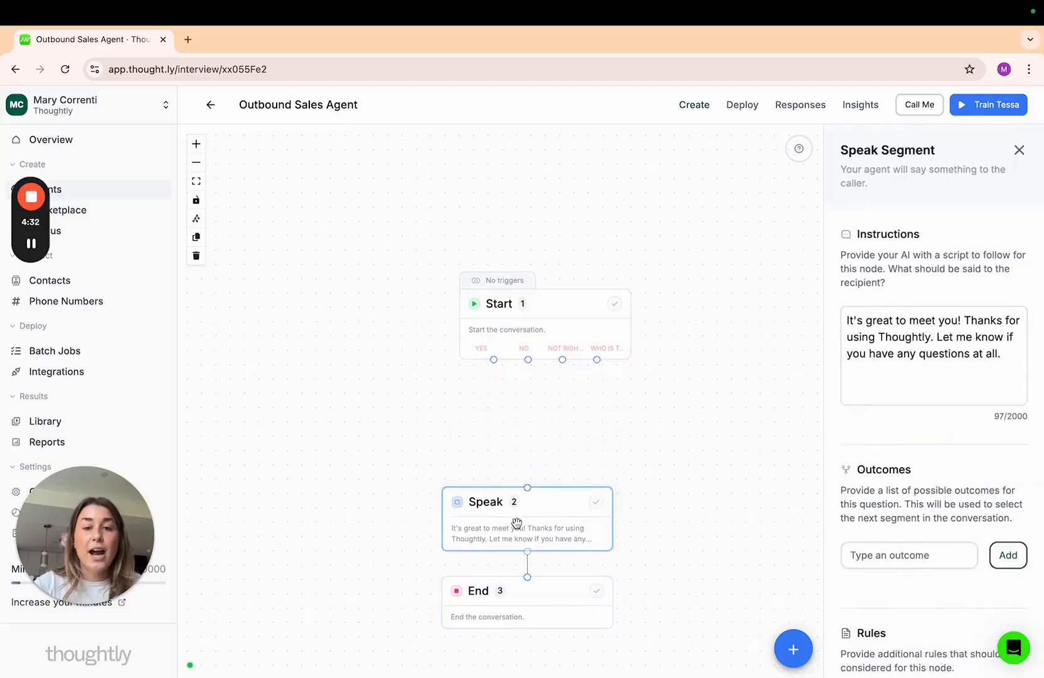
click(561, 342)
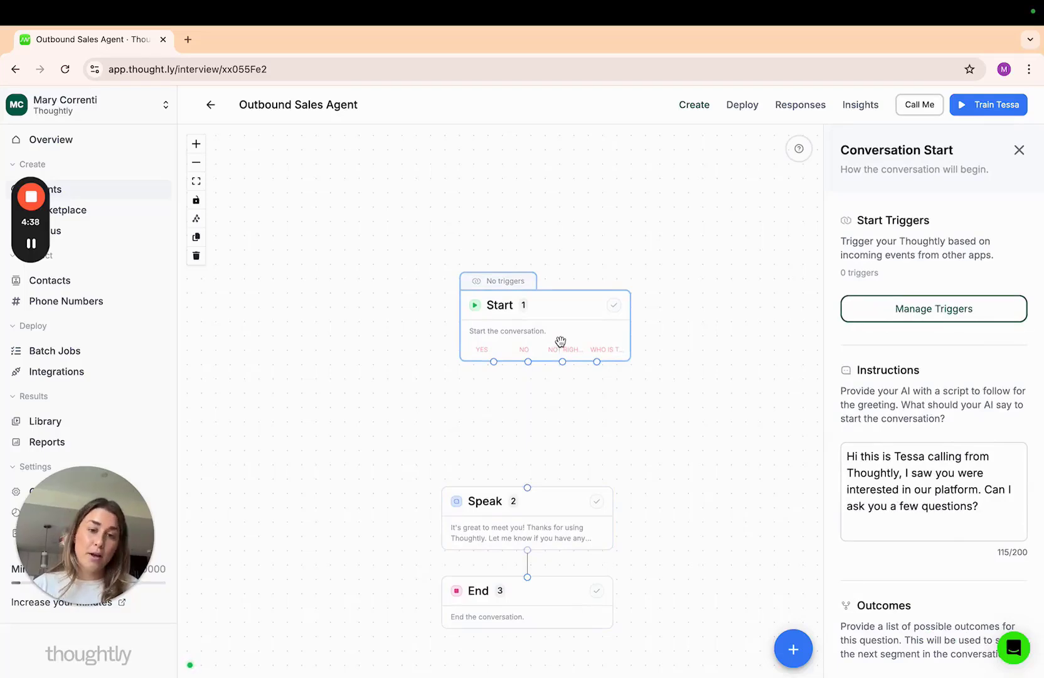
click(539, 518)
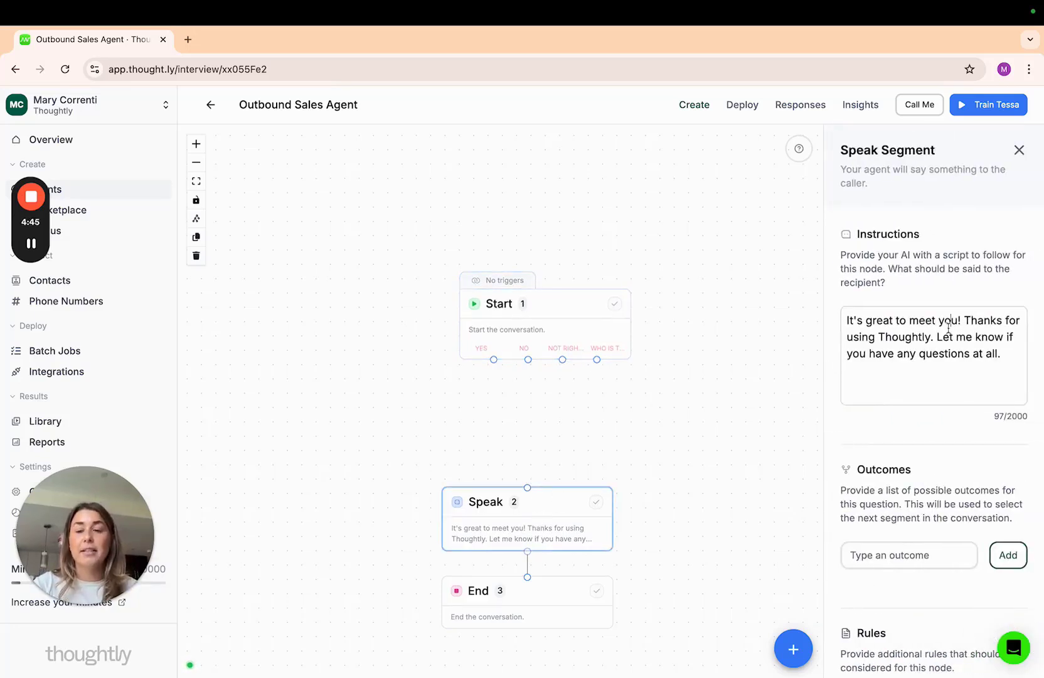
drag(847, 320, 1012, 359)
click(1012, 359)
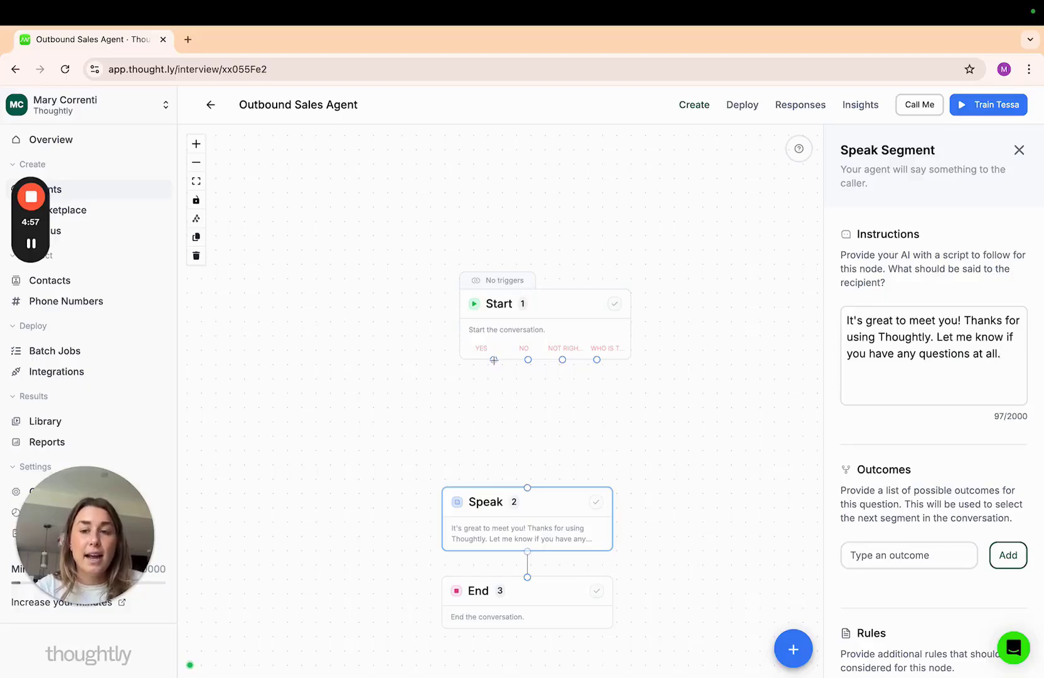
click(567, 322)
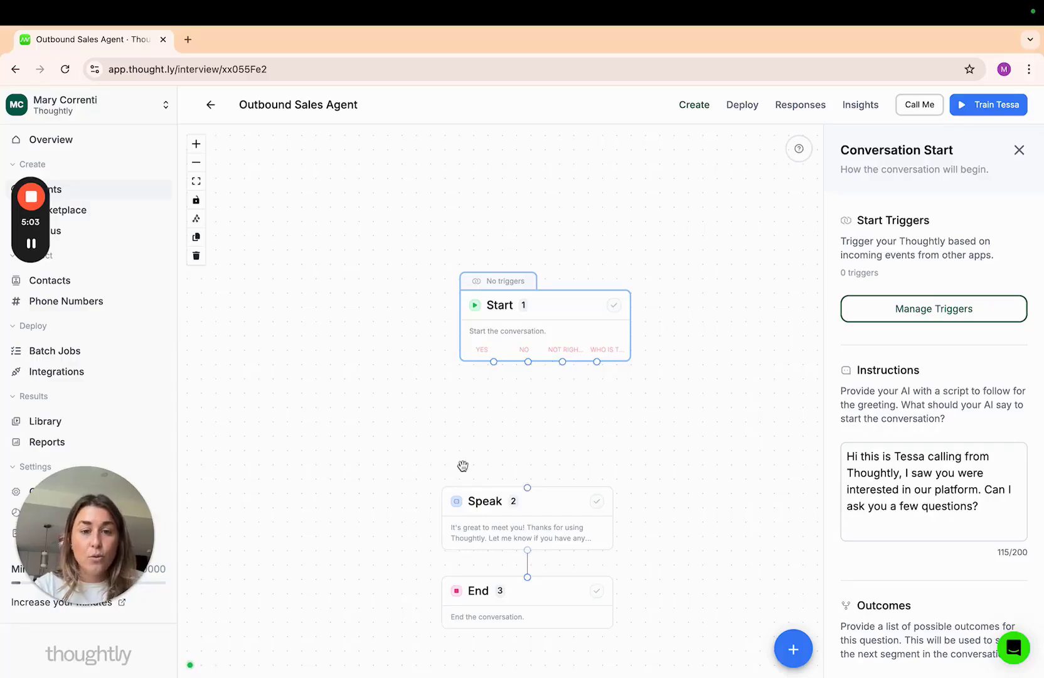
Add a second Speak node below and to the left of the Start node, and connect Start's "Yes" outcome to it
click(794, 649)
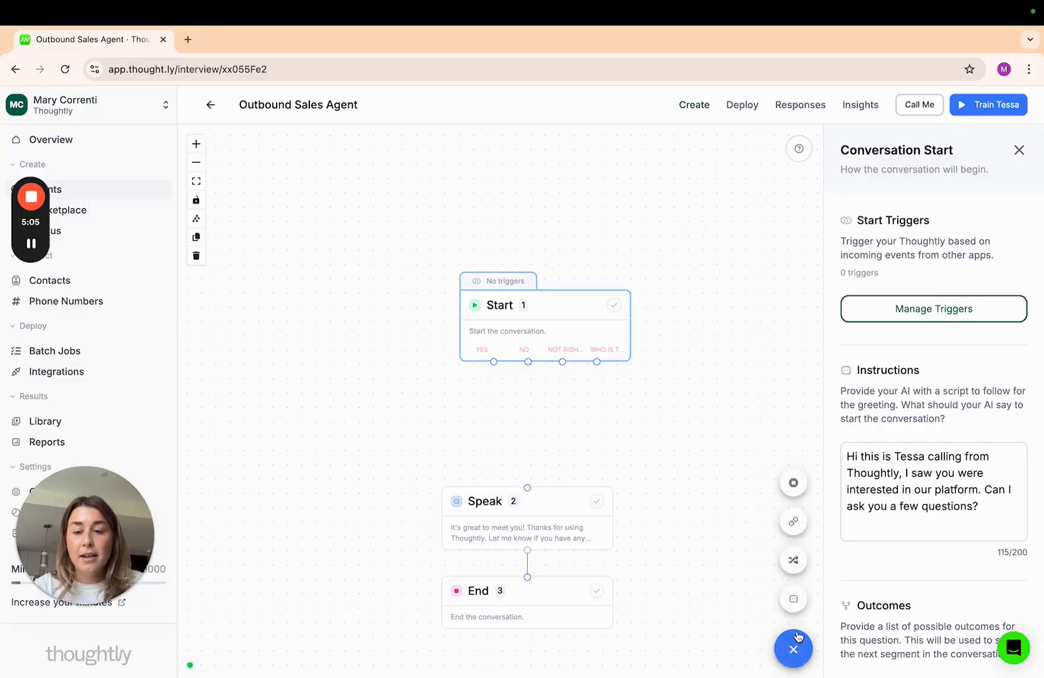
click(794, 600)
drag(483, 412, 365, 415)
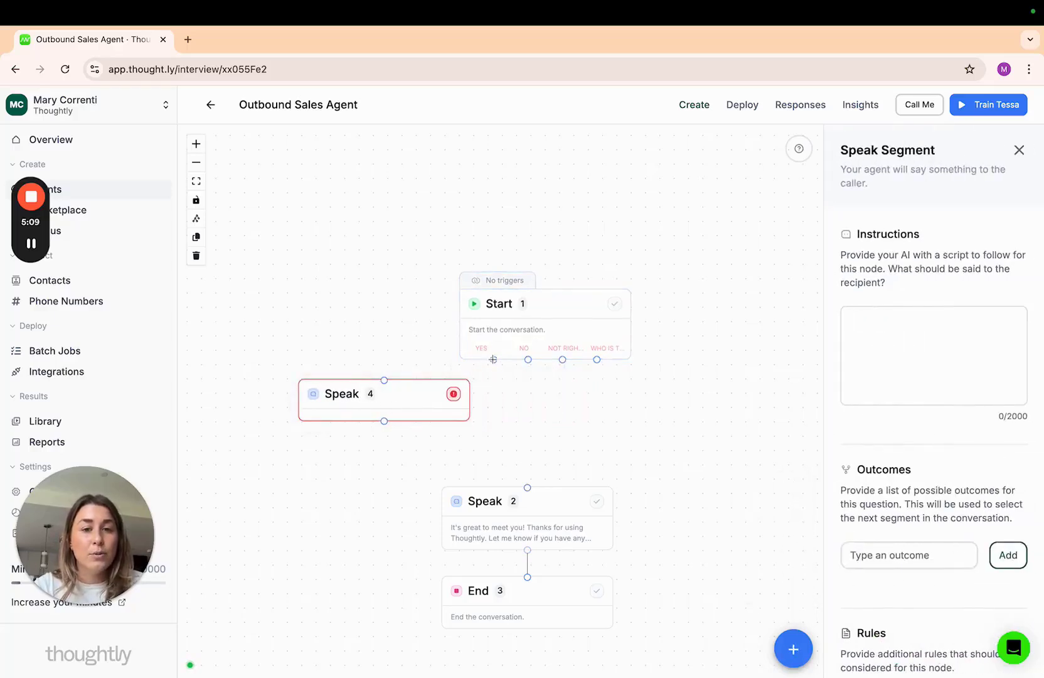
drag(494, 359, 385, 380)
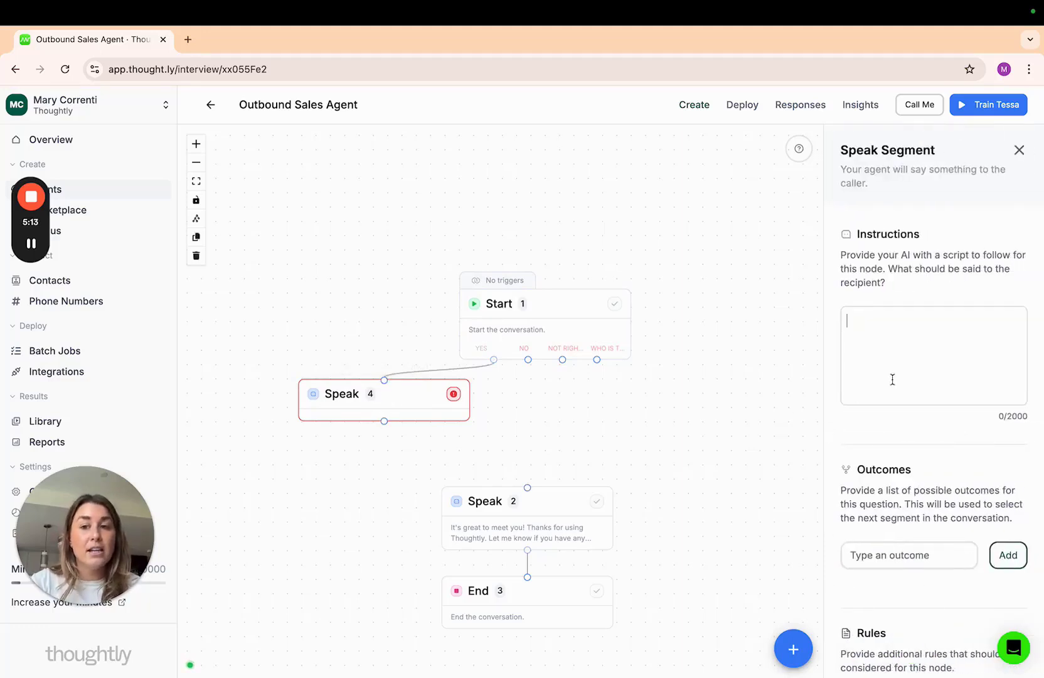
Enter the new Speak node's script: "Great. Have you tried the platform out?"
click(892, 379)
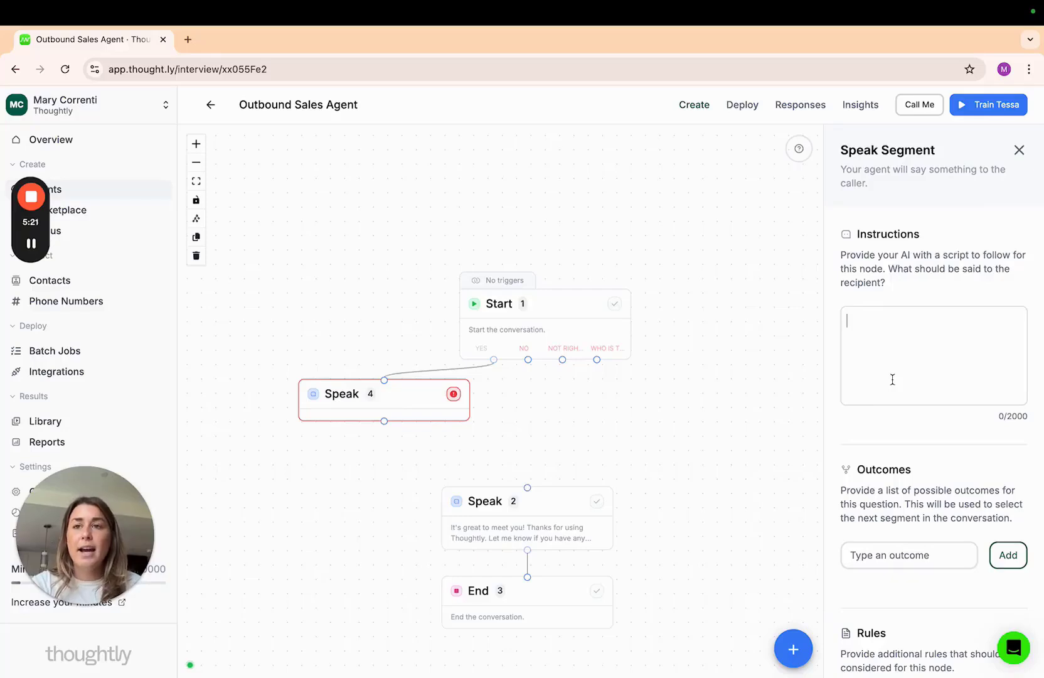
text(Great.)
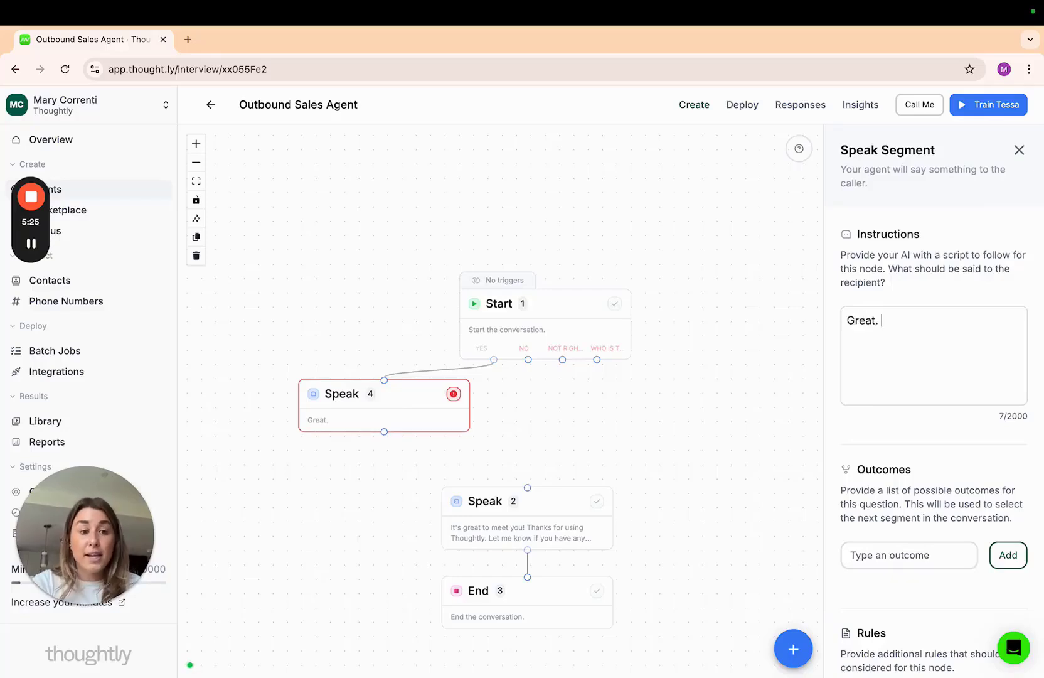
text( Hvae y)
key(BackSpace)
key(BackSpace)
key(BackSpace)
key(BackSpace)
key(BackSpace)
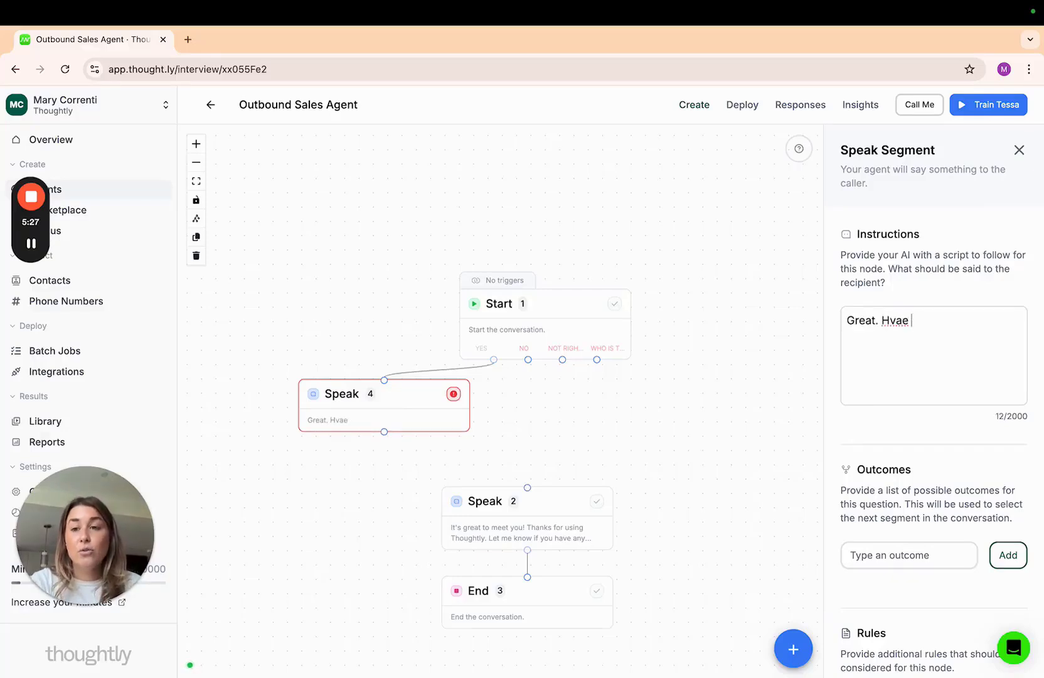
text(ave you trie)
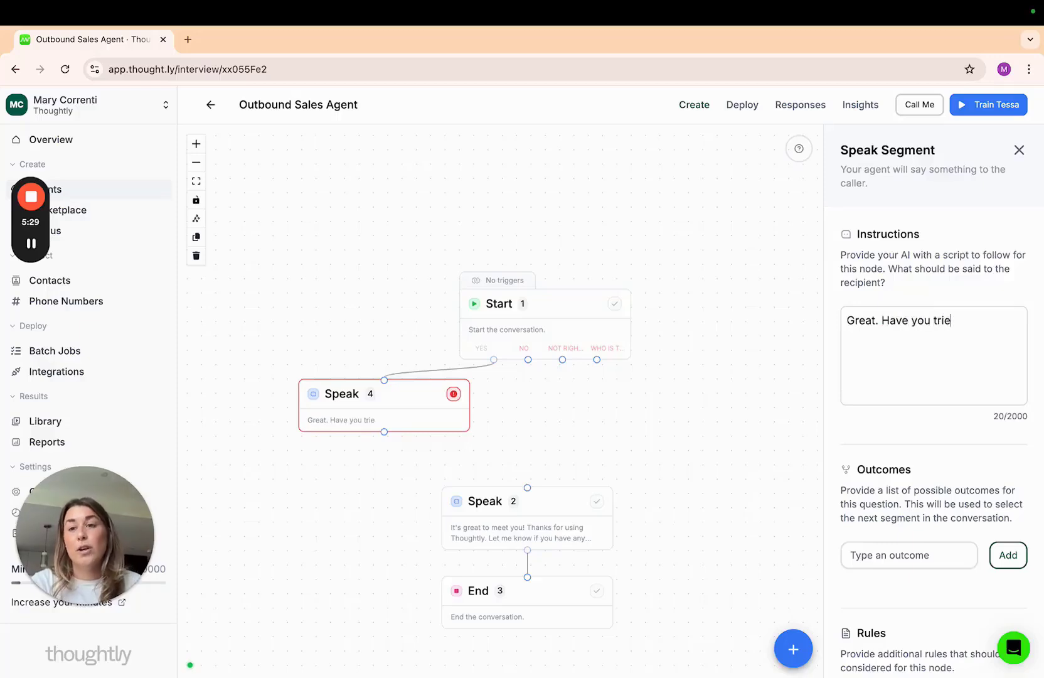
text(d the platform out?)
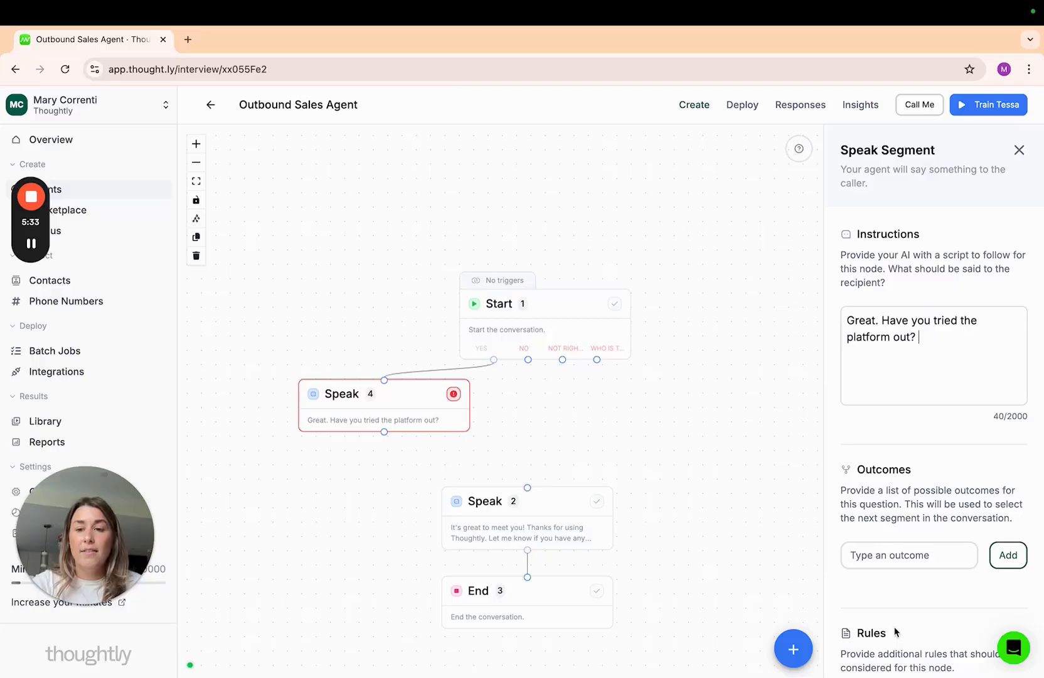
Add the outcomes "Yes", "No" and "Im not sure" to the Speak node that asks about trying the platform
click(924, 561)
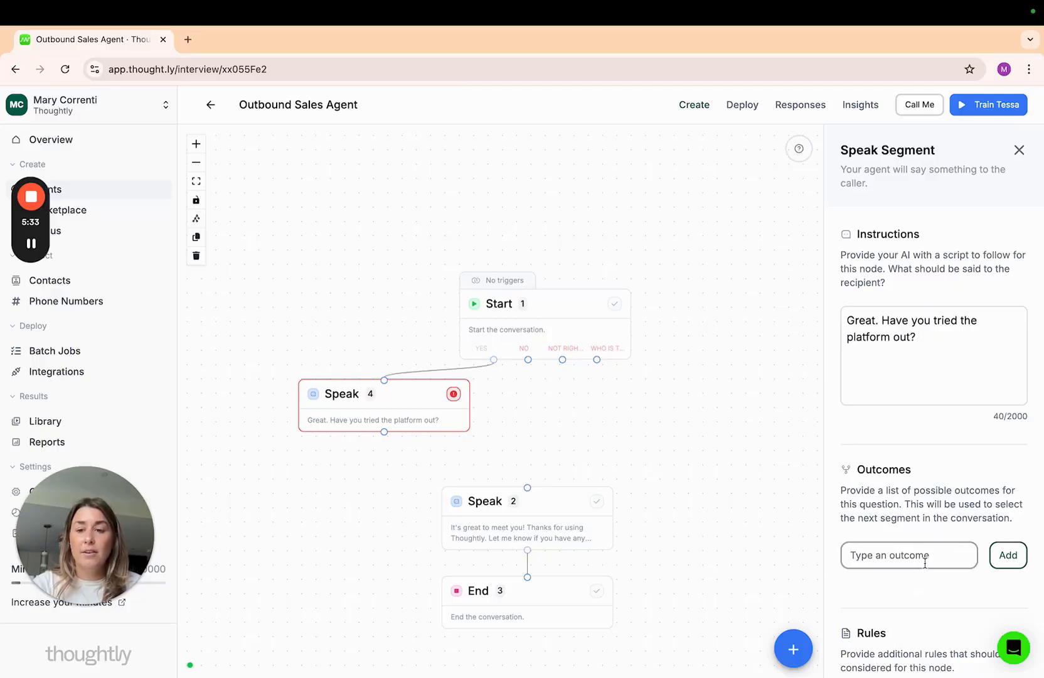
text(Yes)
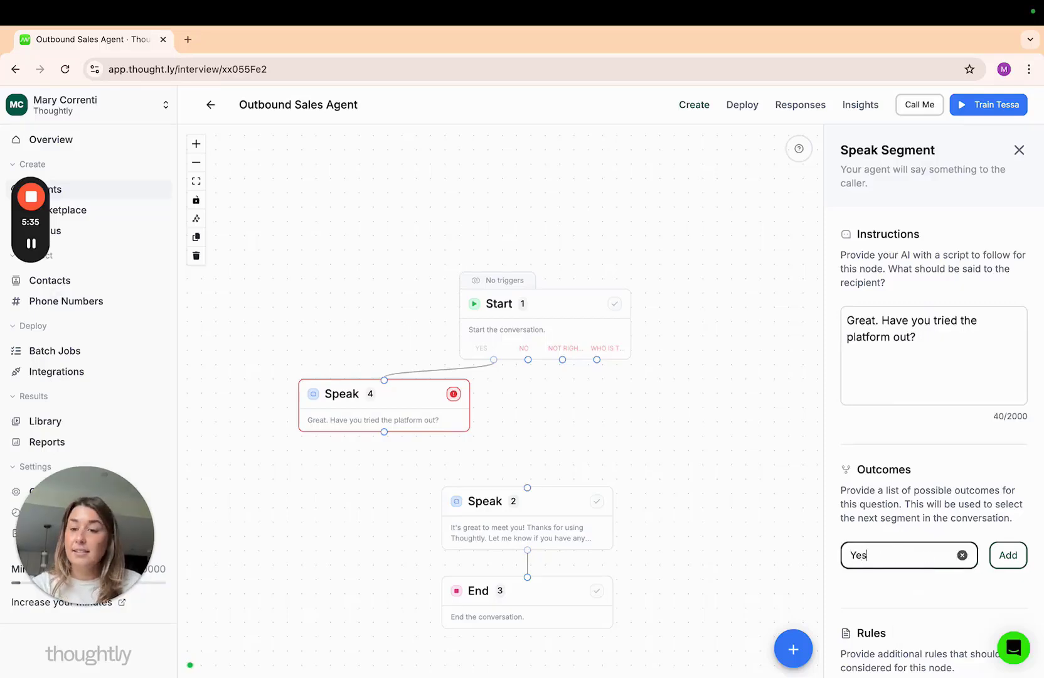
click(1016, 554)
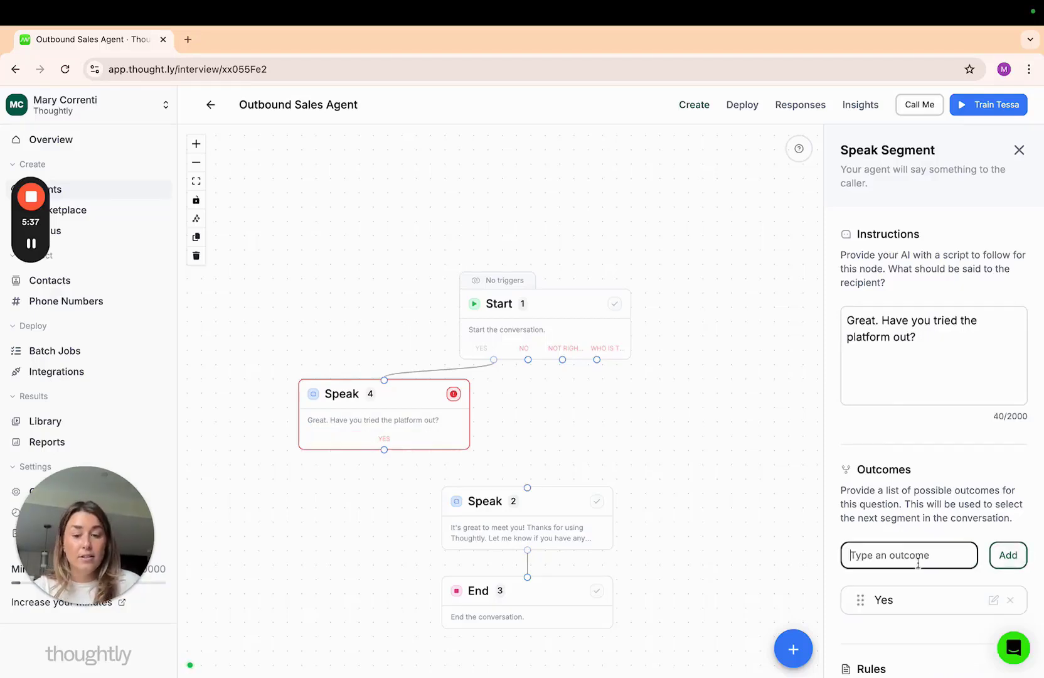
text(No)
click(1008, 555)
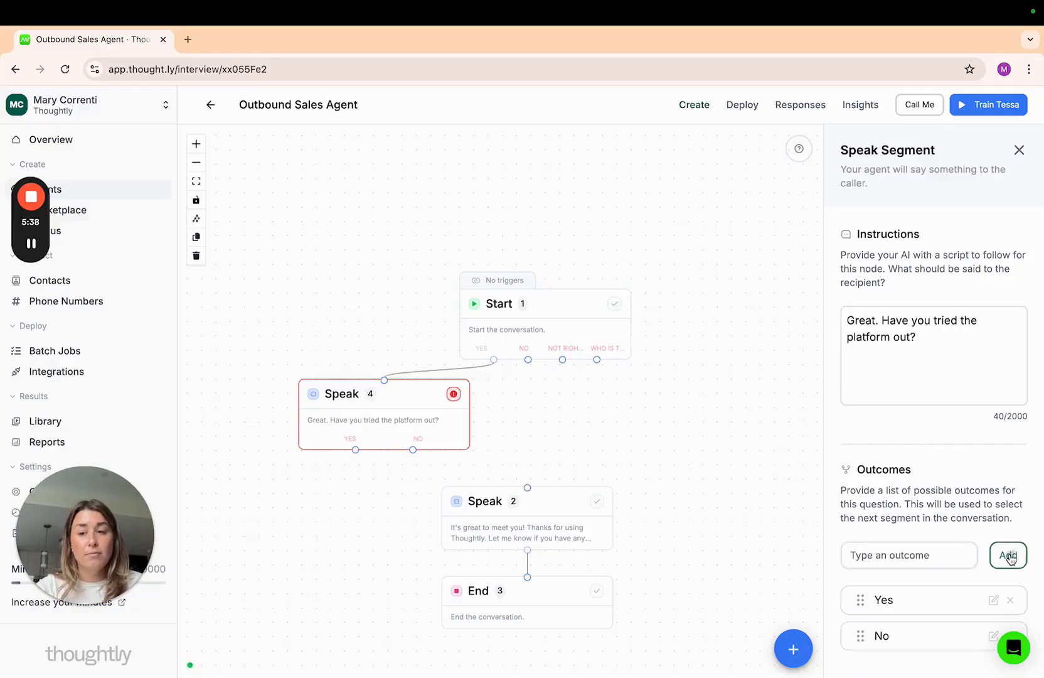
click(975, 550)
scroll(975, 547, down, 1)
text(Im not sure)
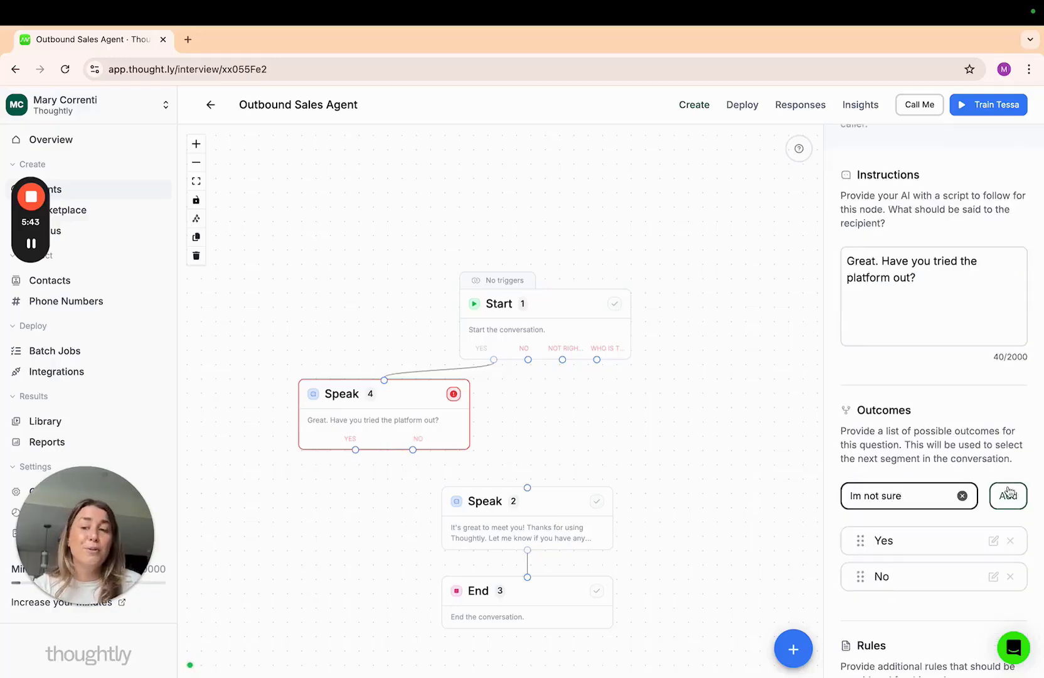
click(1008, 495)
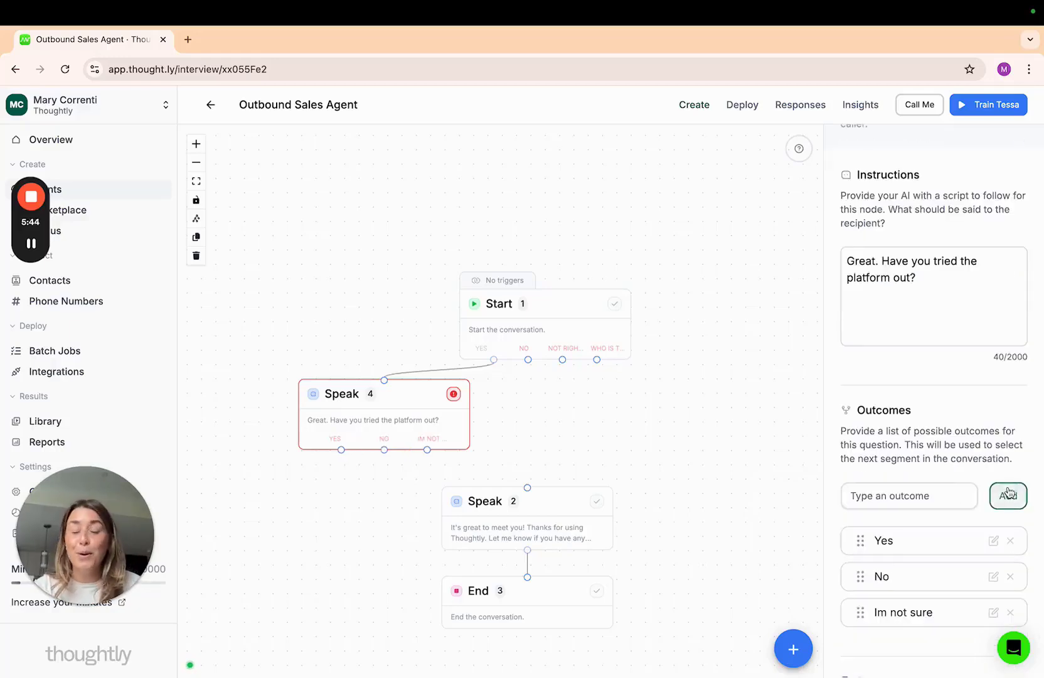
Delete the original Speak node above the End node and open the "Have you tried the platform out?" node
scroll(966, 490, down, 2)
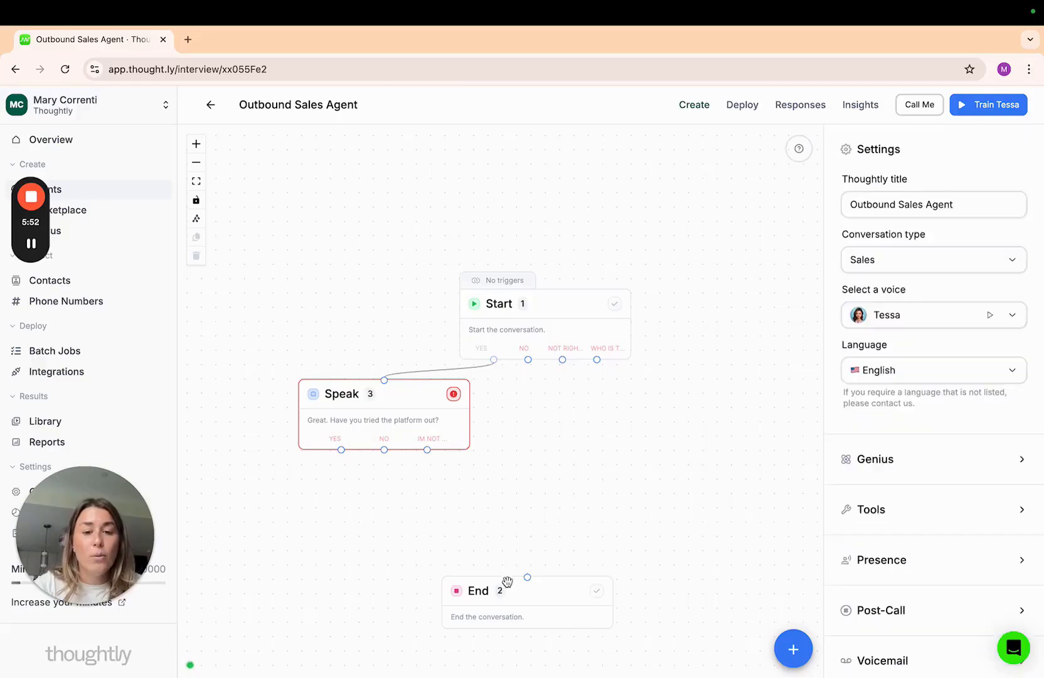
click(394, 422)
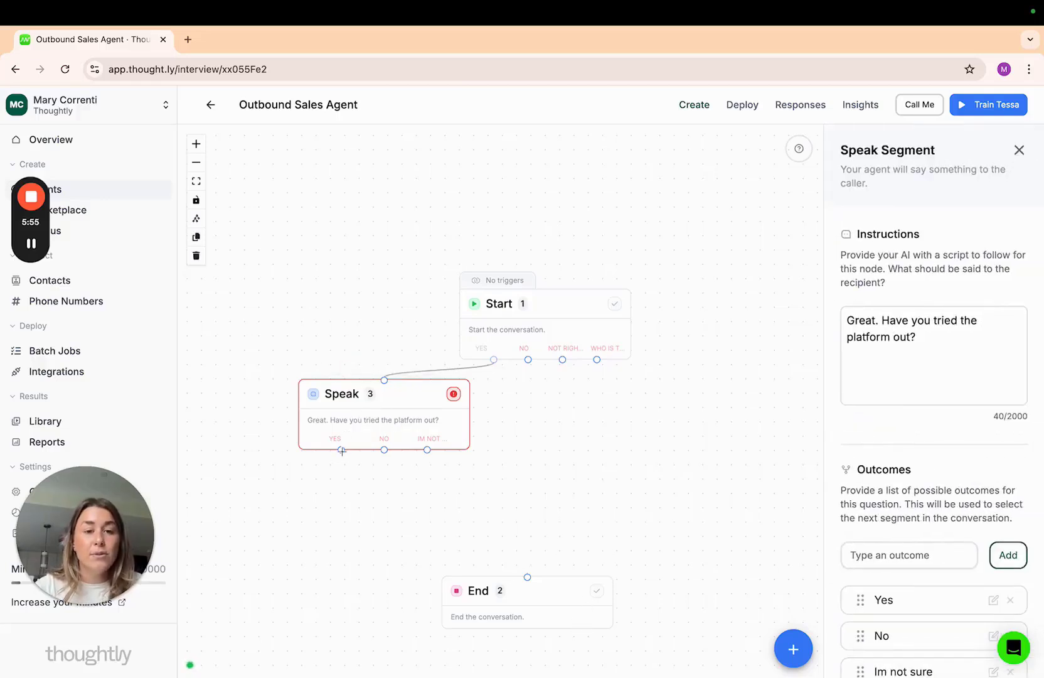
Add another Speak node beneath the platform question and connect that question's "Yes" outcome to it
drag(342, 450, 289, 506)
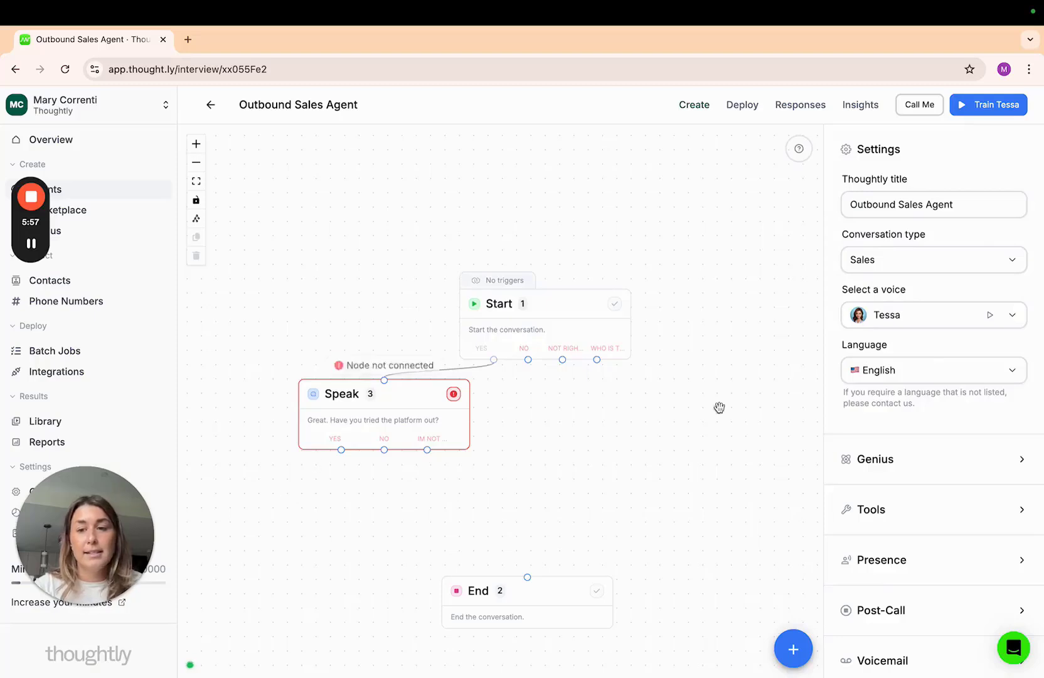
click(792, 651)
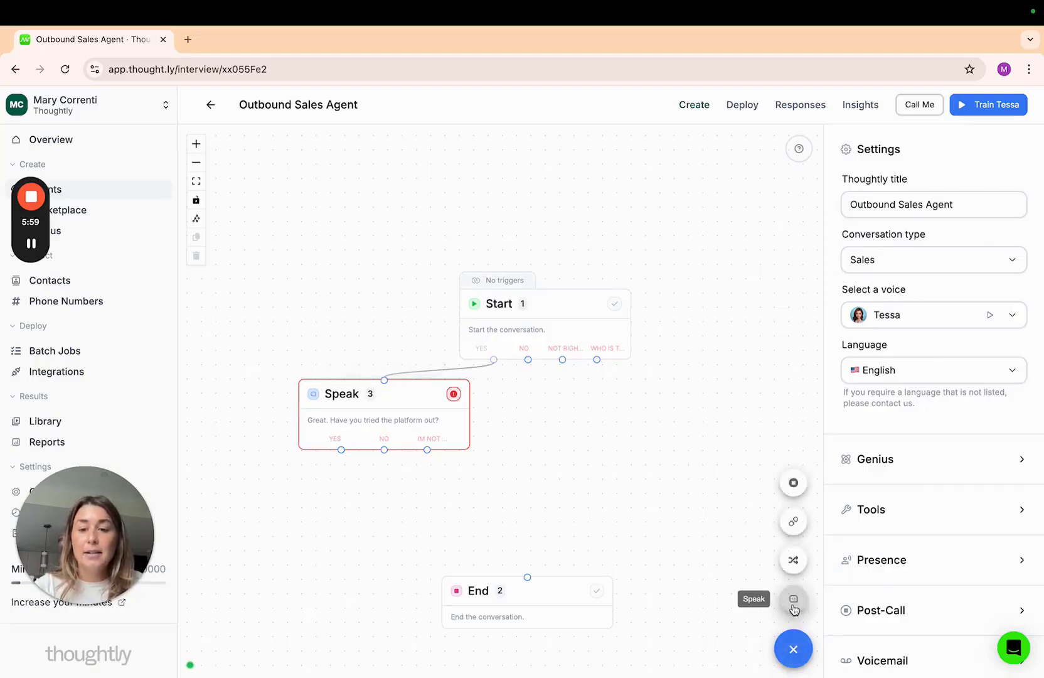
click(793, 601)
drag(521, 400, 379, 505)
drag(344, 447, 366, 488)
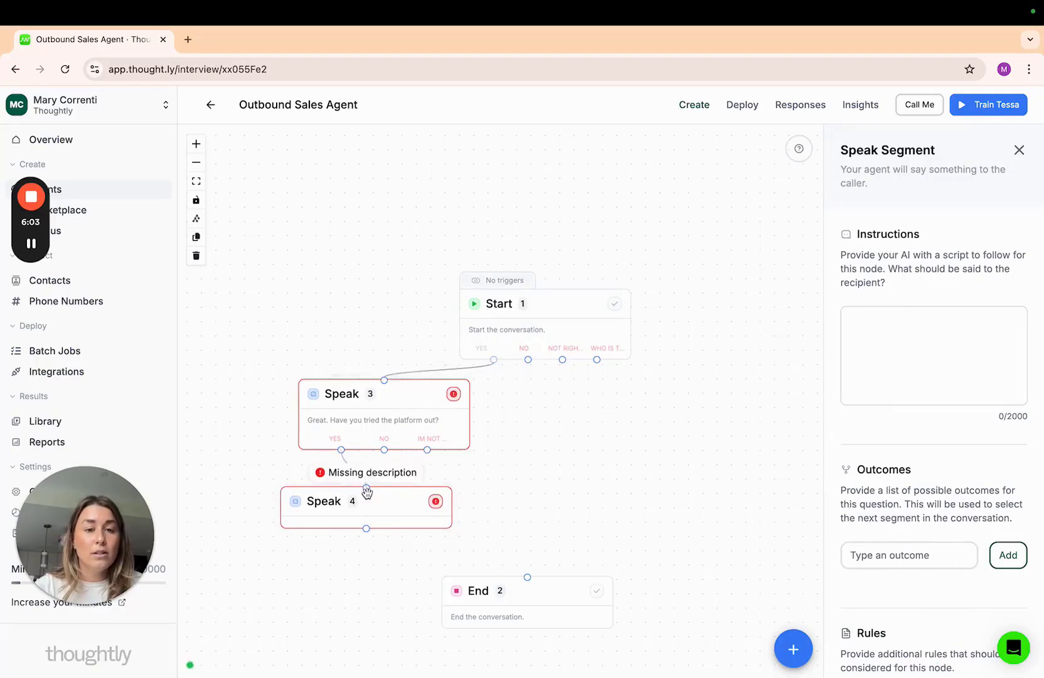
Enter the new node's script: "Great. Im glad you have tried the platform out. Do you have any questions about how to use it?"
click(919, 364)
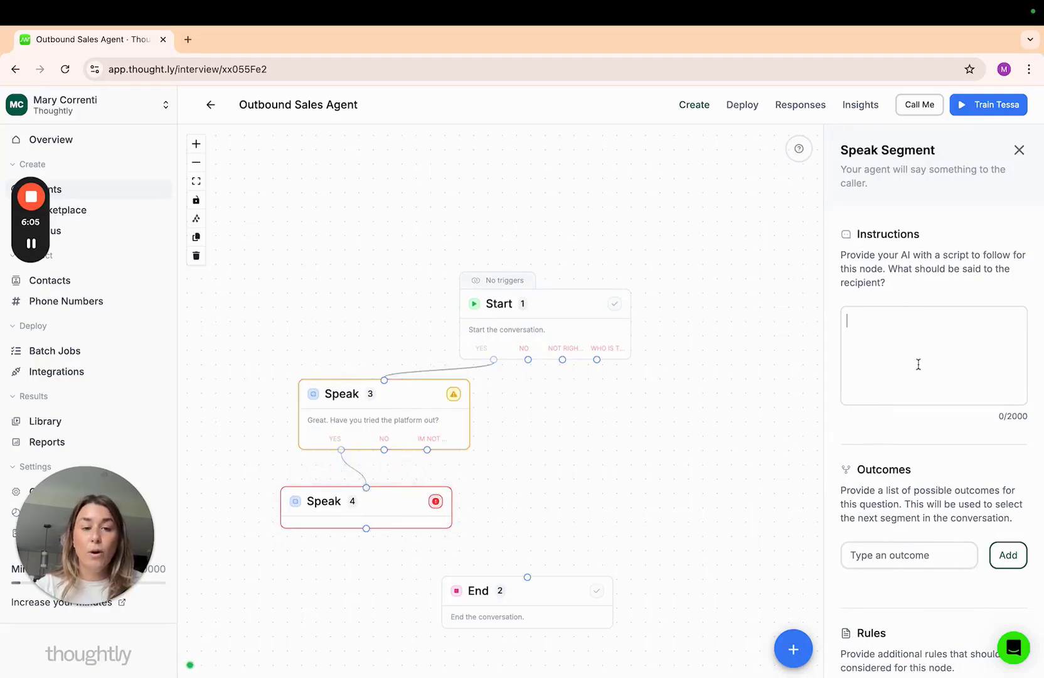
text(Great/. )
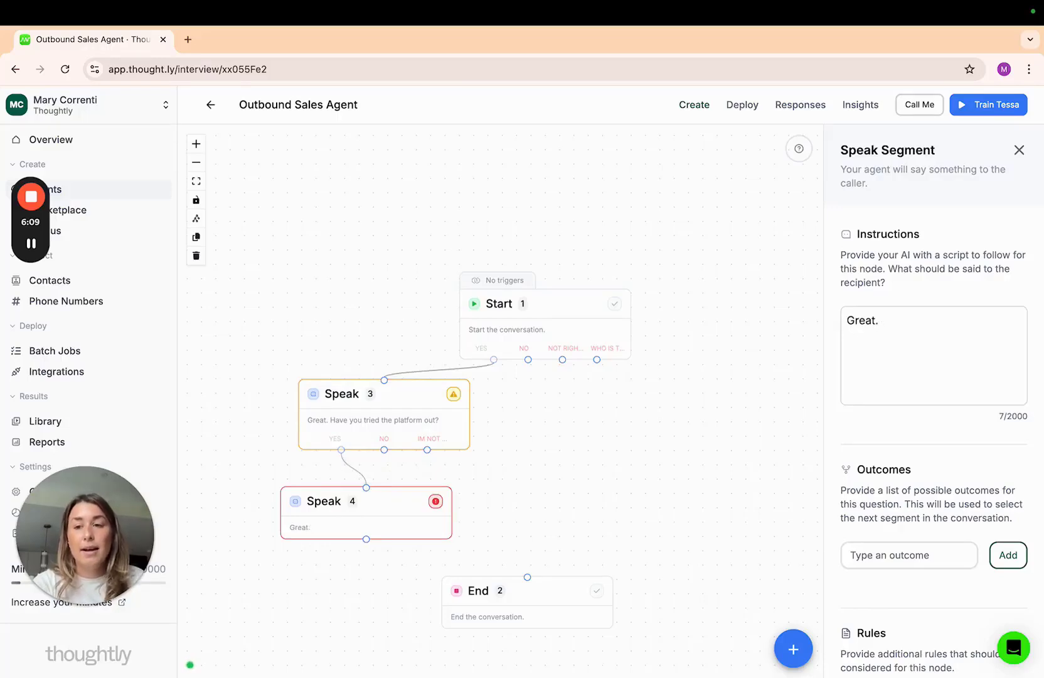
text(Im glad you have tr)
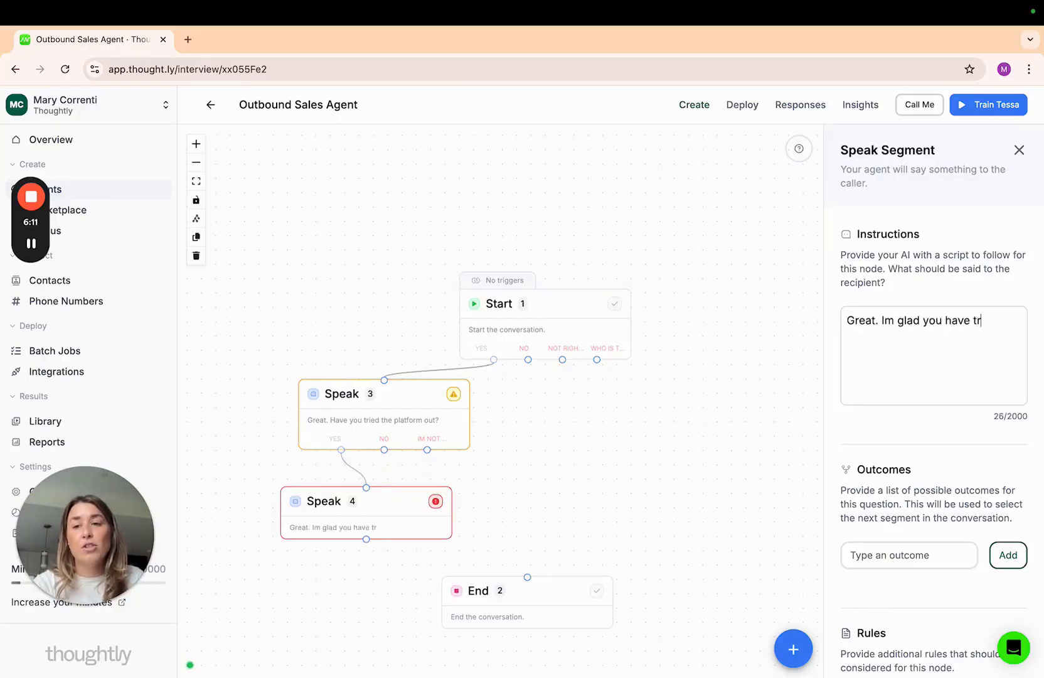
text(ied the platfor)
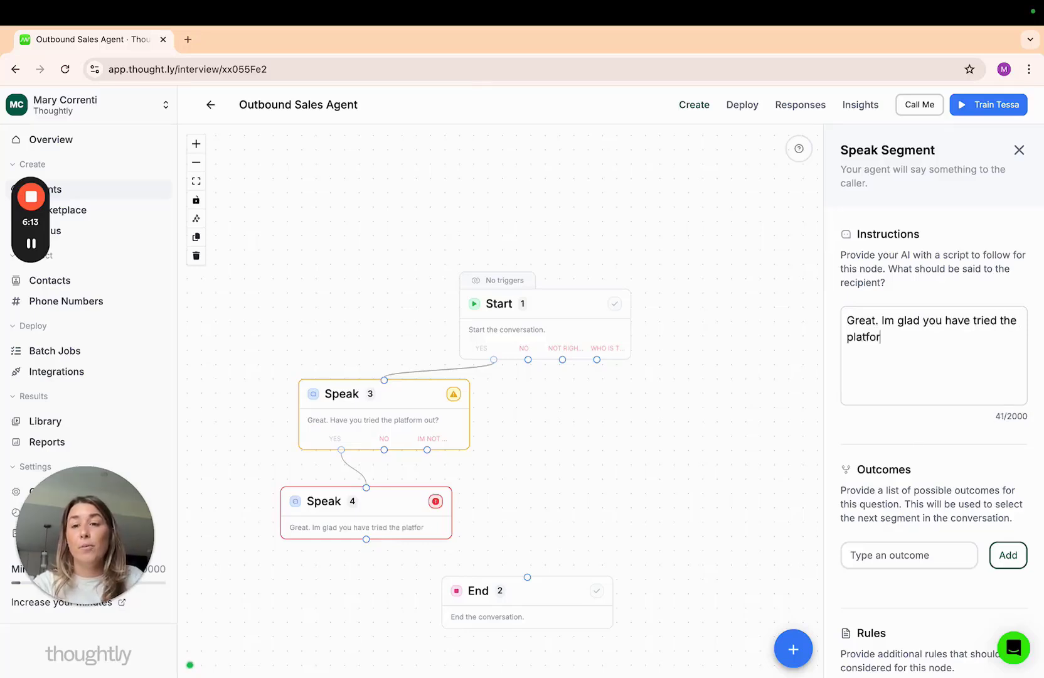
text(m out. What did you thi)
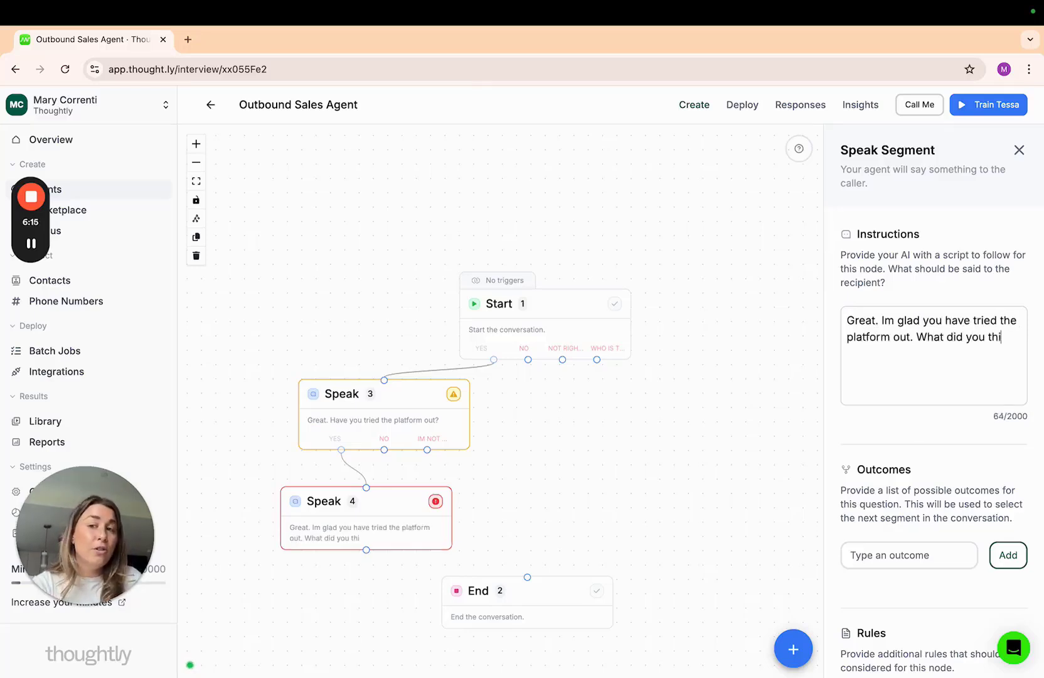
text(nk)
key(BackSpace)
key(BackSpace)
key(BackSpace)
key(BackSpace)
key(BackSpace)
key(BackSpace)
key(BackSpace)
key(BackSpace)
key(BackSpace)
key(BackSpace)
key(BackSpace)
key(BackSpace)
key(BackSpace)
key(BackSpace)
key(BackSpace)
key(BackSpace)
key(BackSpace)
key(BackSpace)
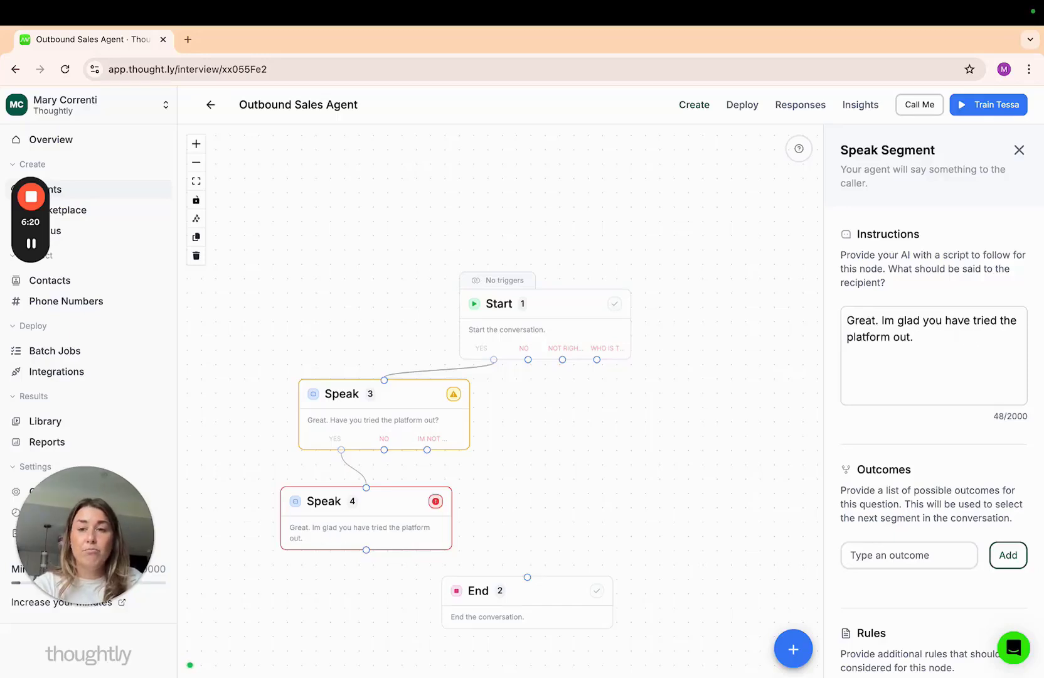
text(Do y)
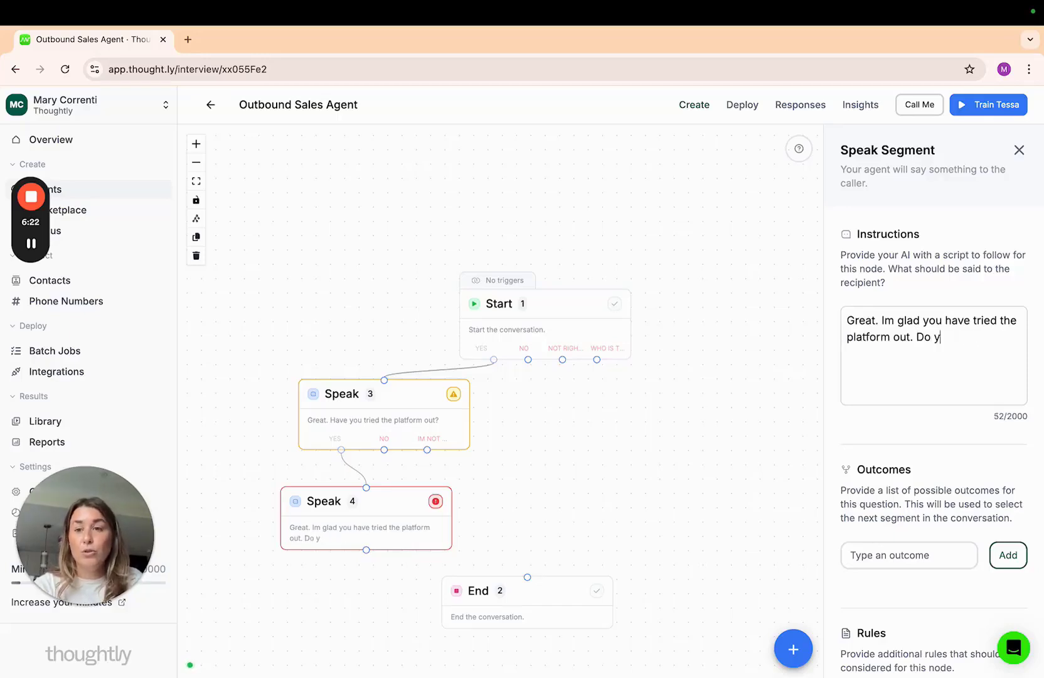
text(ou have any questions ab)
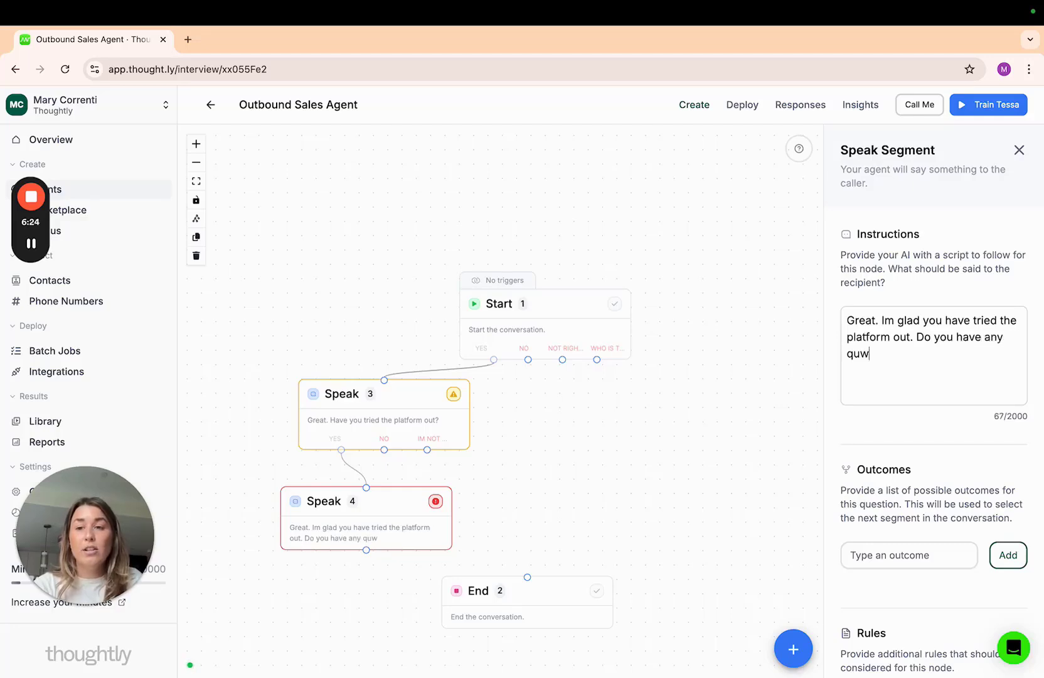
text(o)
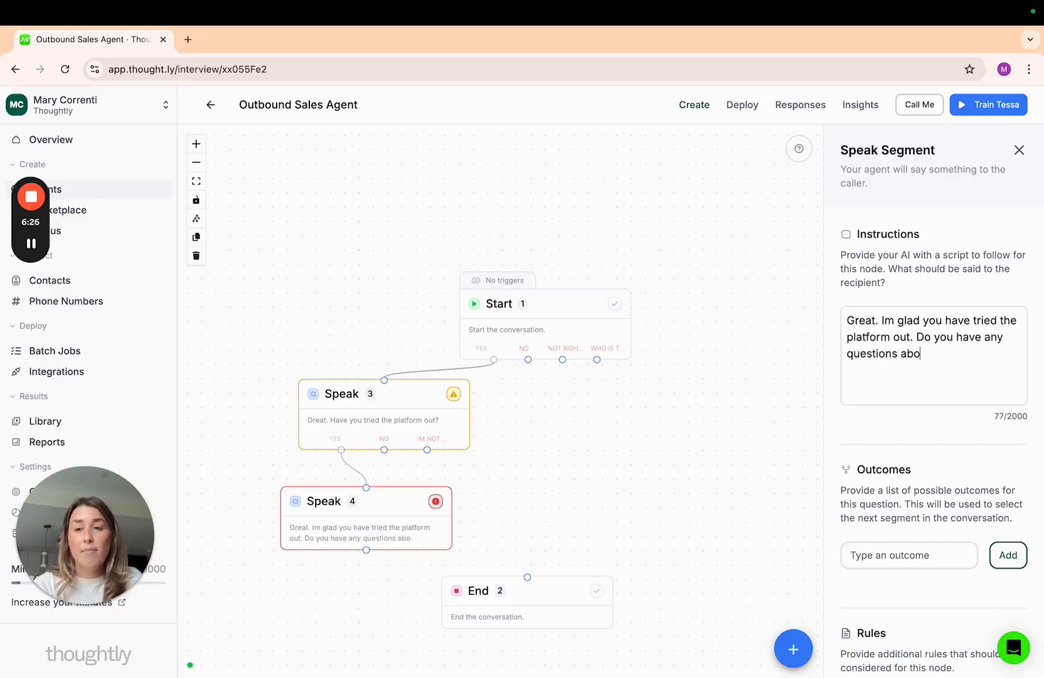
text(ut how to use it?)
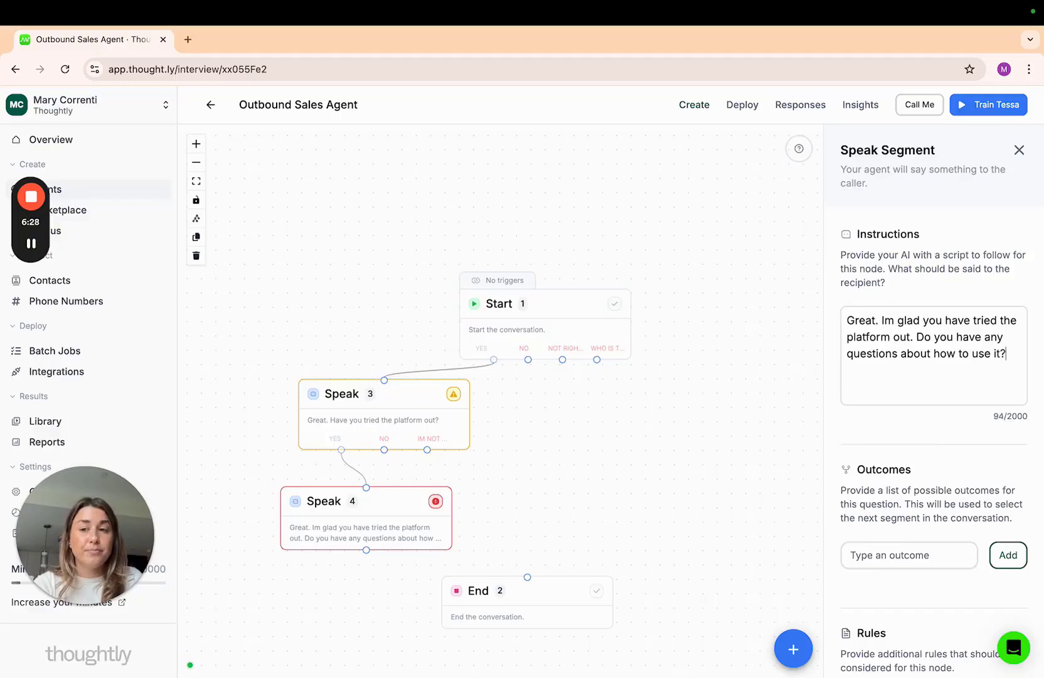
Add the outcomes "yes" and "no" to the Speak node that asks about questions on using the platform
click(907, 544)
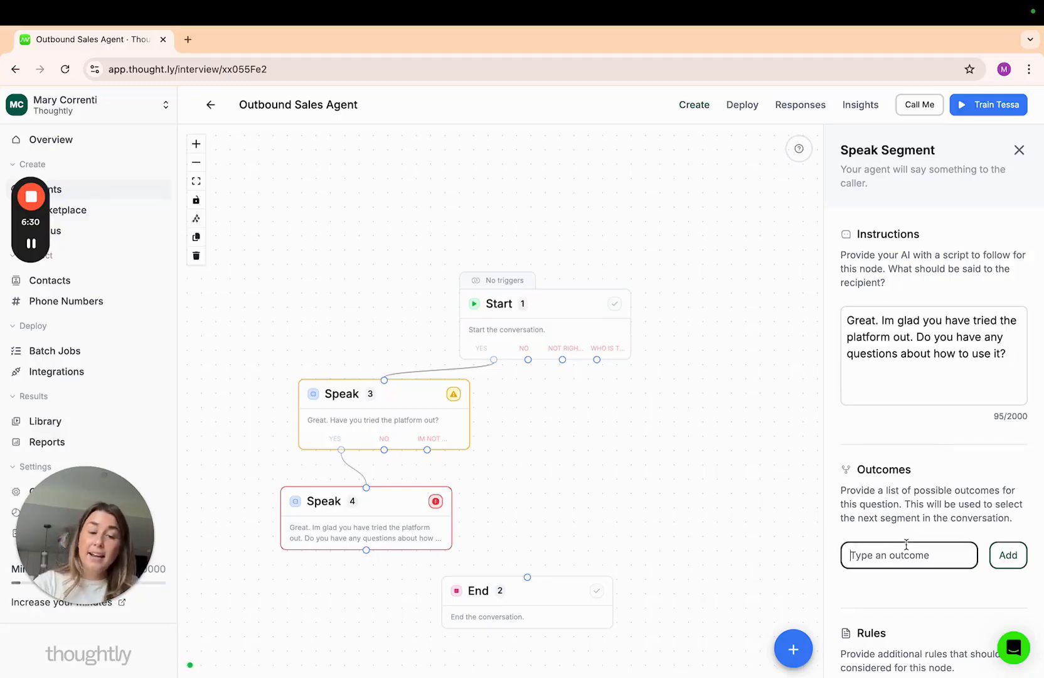
scroll(907, 546, down, 1)
text(yes)
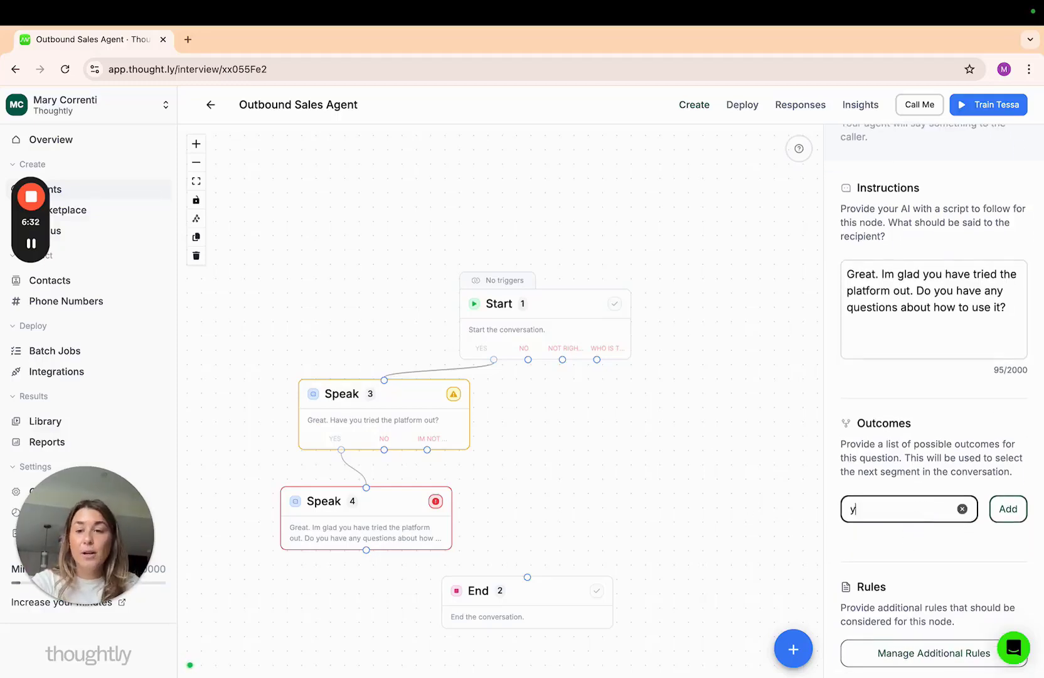
click(1008, 509)
click(895, 505)
text(no)
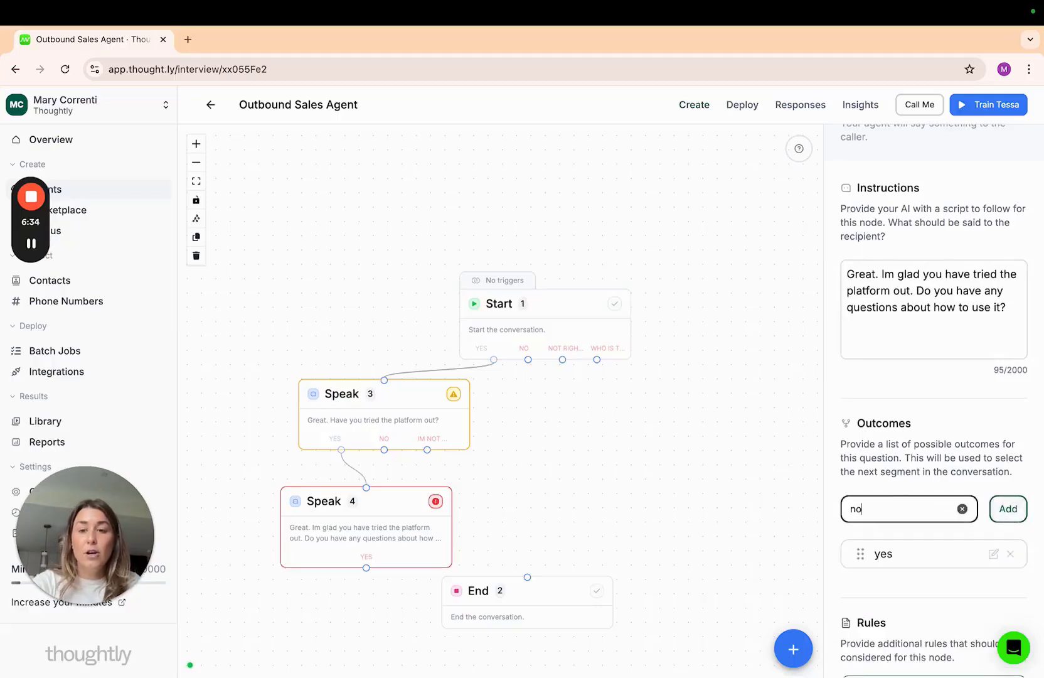
click(1009, 511)
click(951, 511)
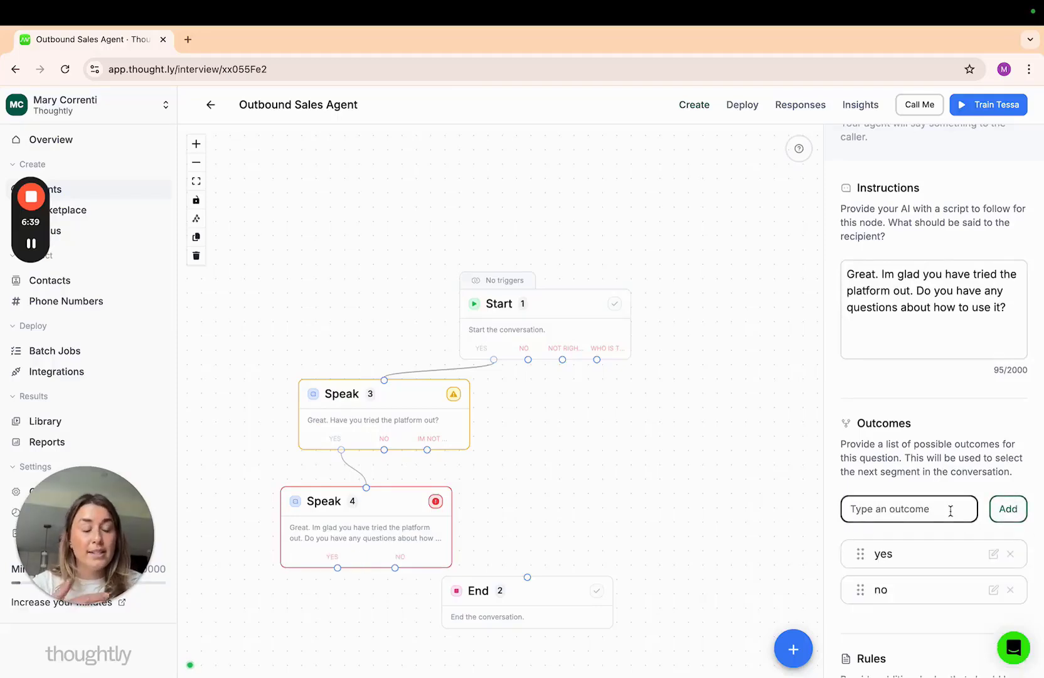
click(681, 505)
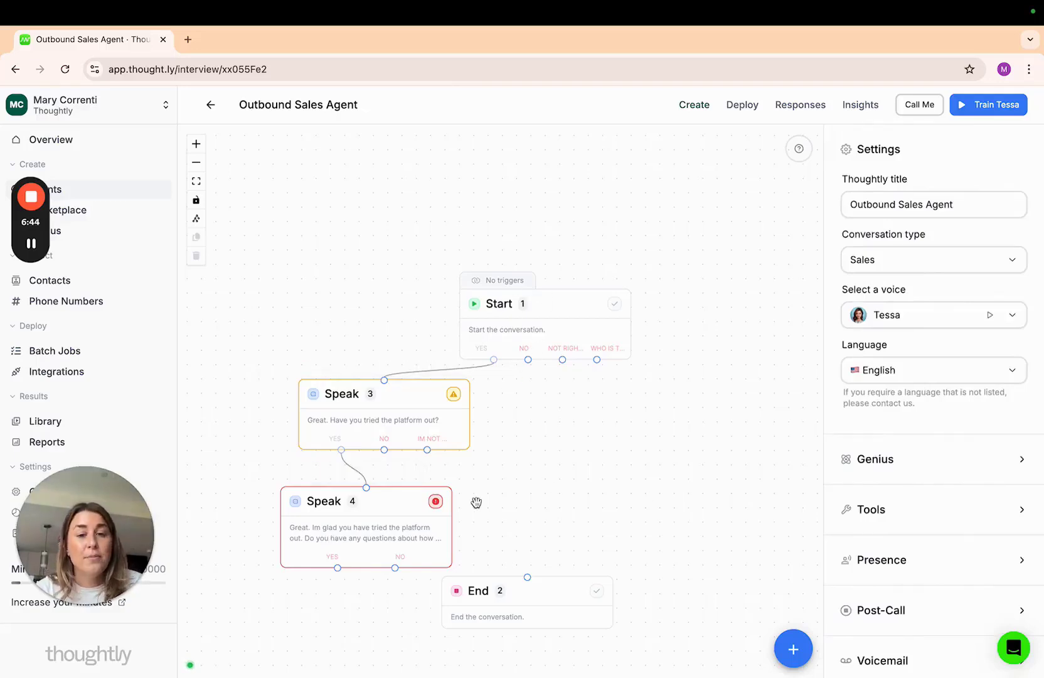
Move the End node beneath the lower Speak node and connect that Speak node's "no" outcome to it
scroll(477, 502, down, 1)
drag(522, 578, 400, 630)
click(373, 511)
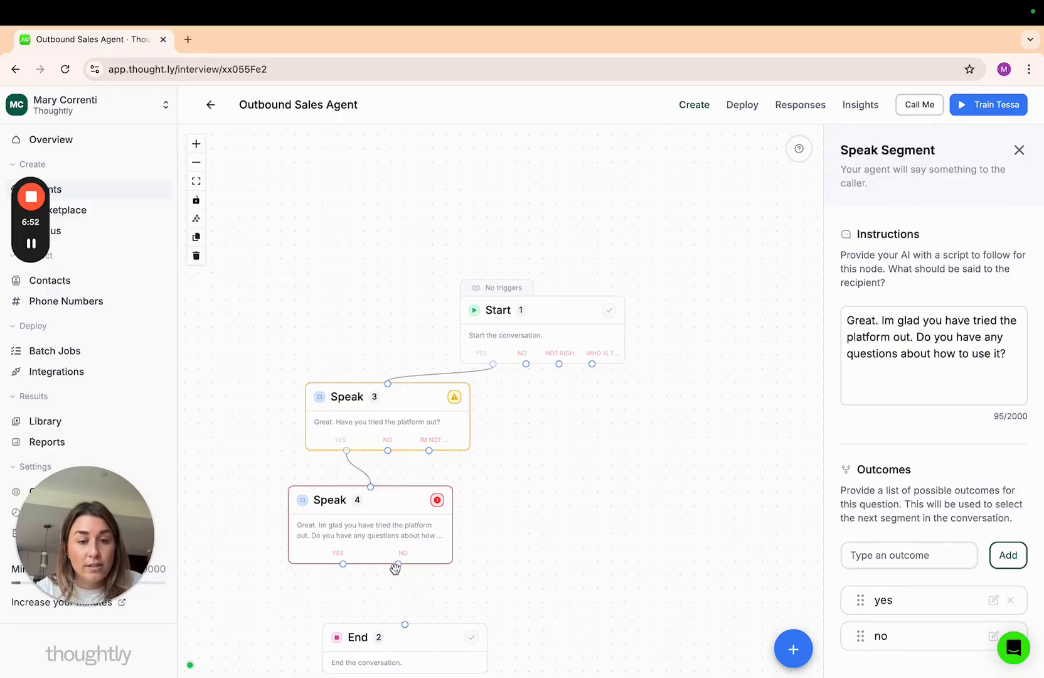
drag(397, 564, 405, 625)
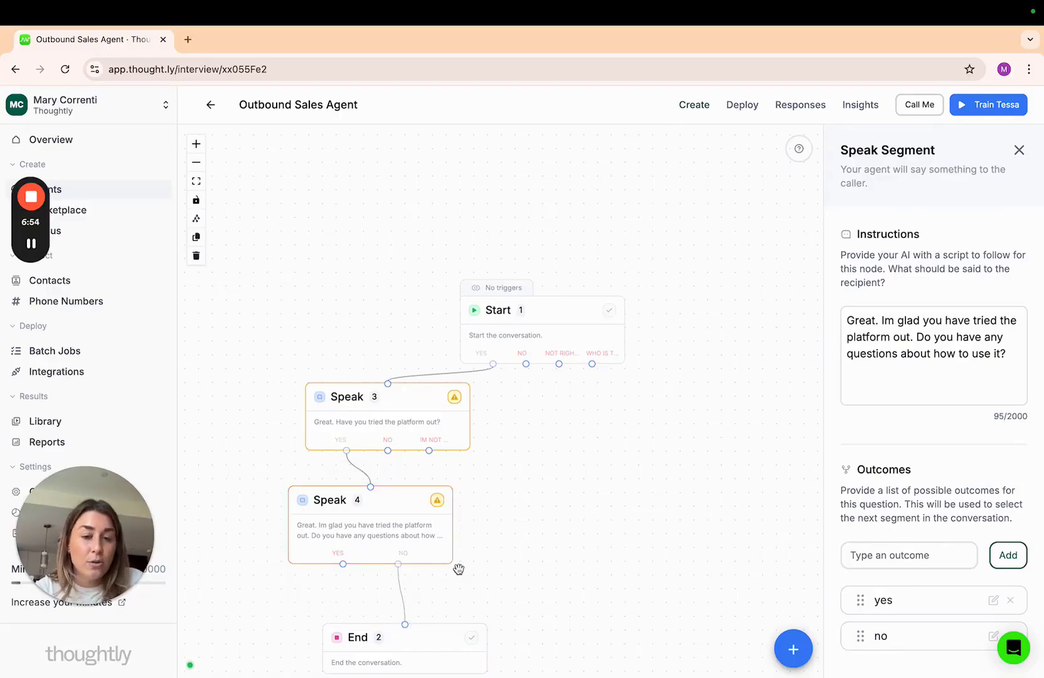
click(444, 642)
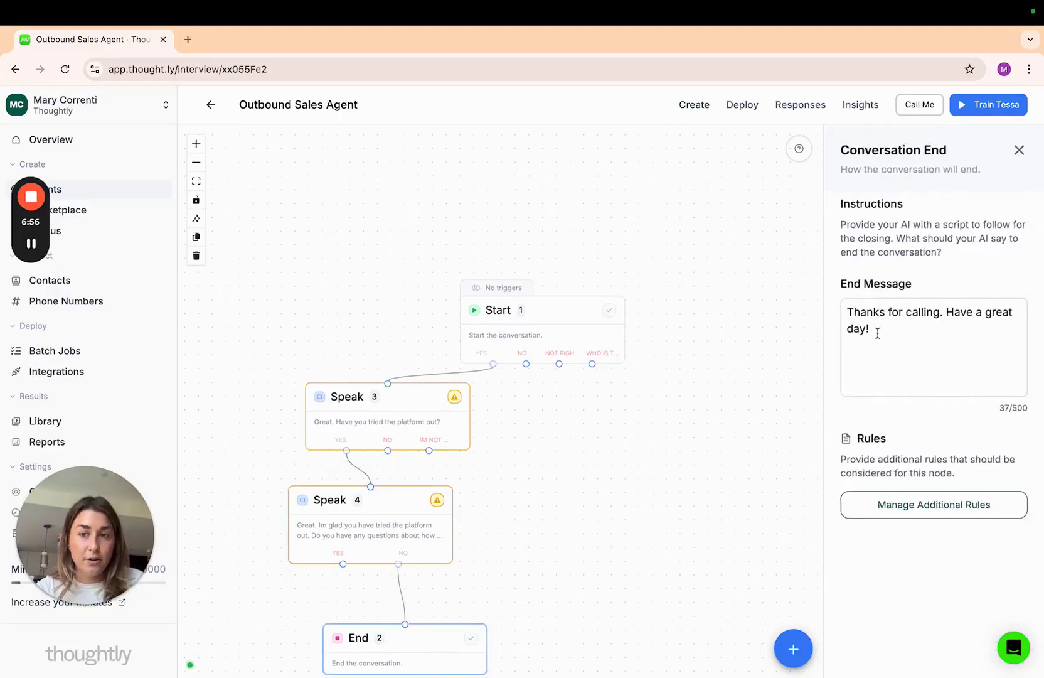
drag(877, 333, 846, 309)
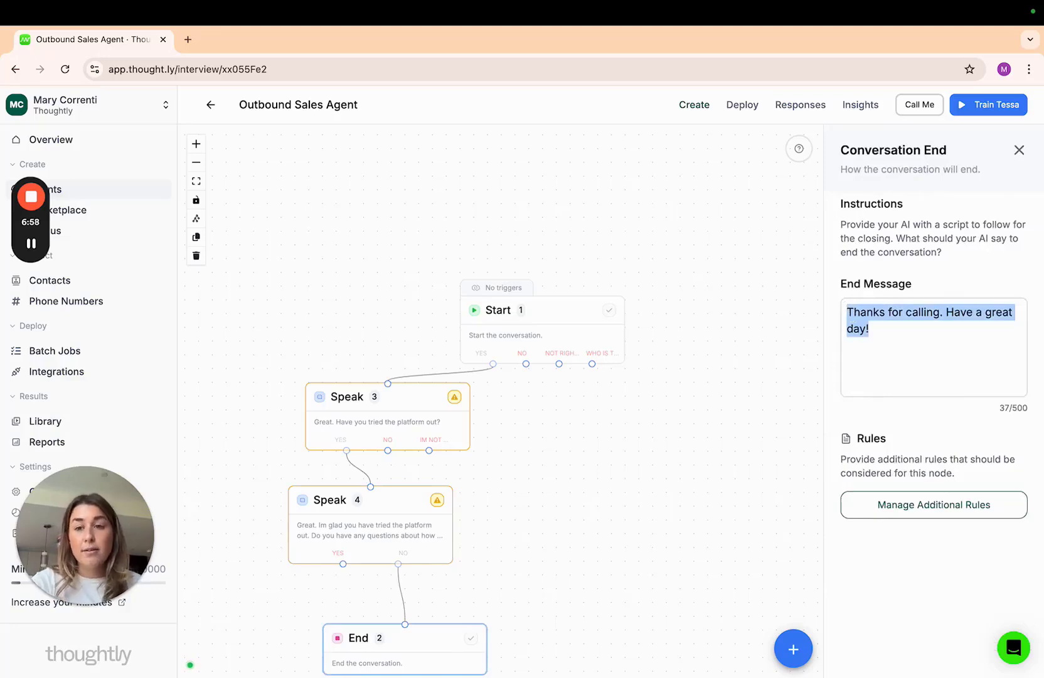
text(okaOkay, thanks)
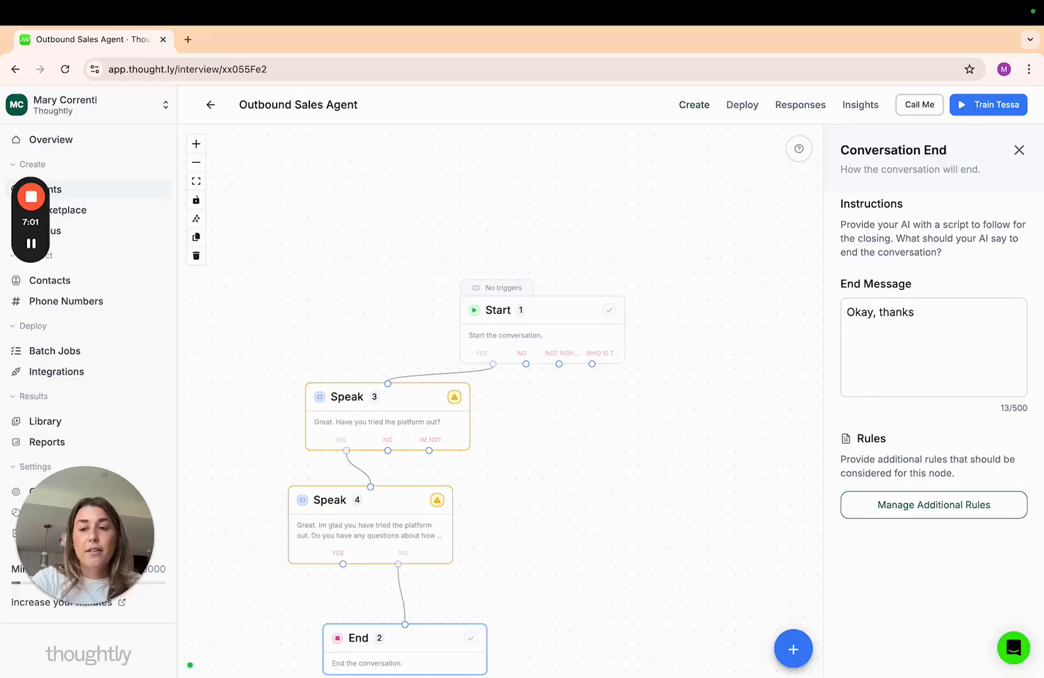
key(BackSpace)
text(. )
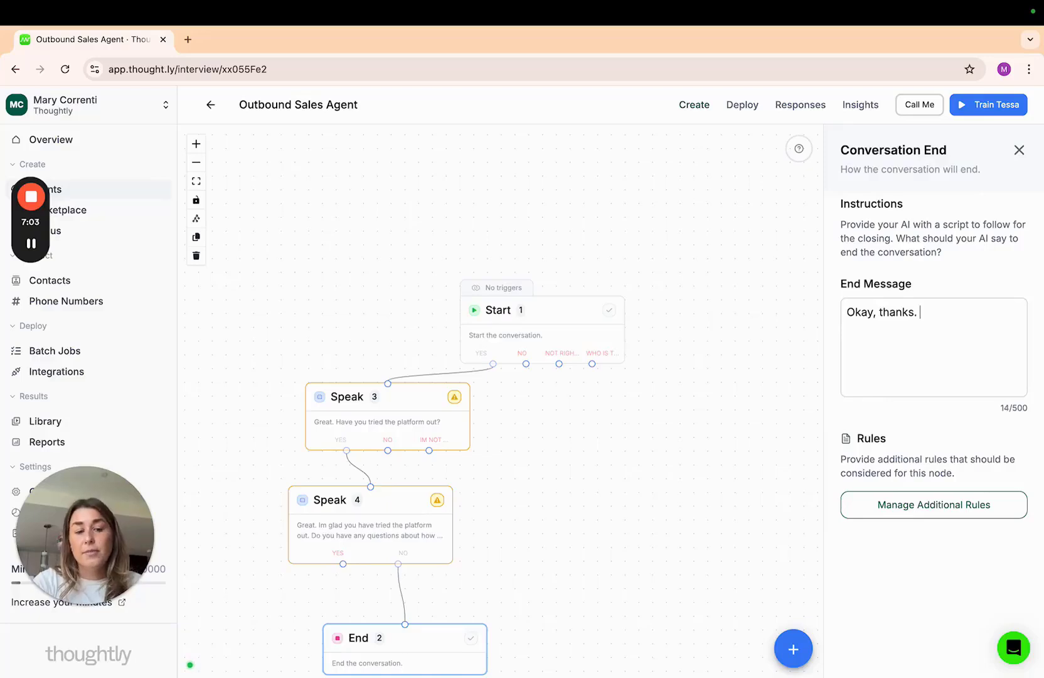
text(If you end)
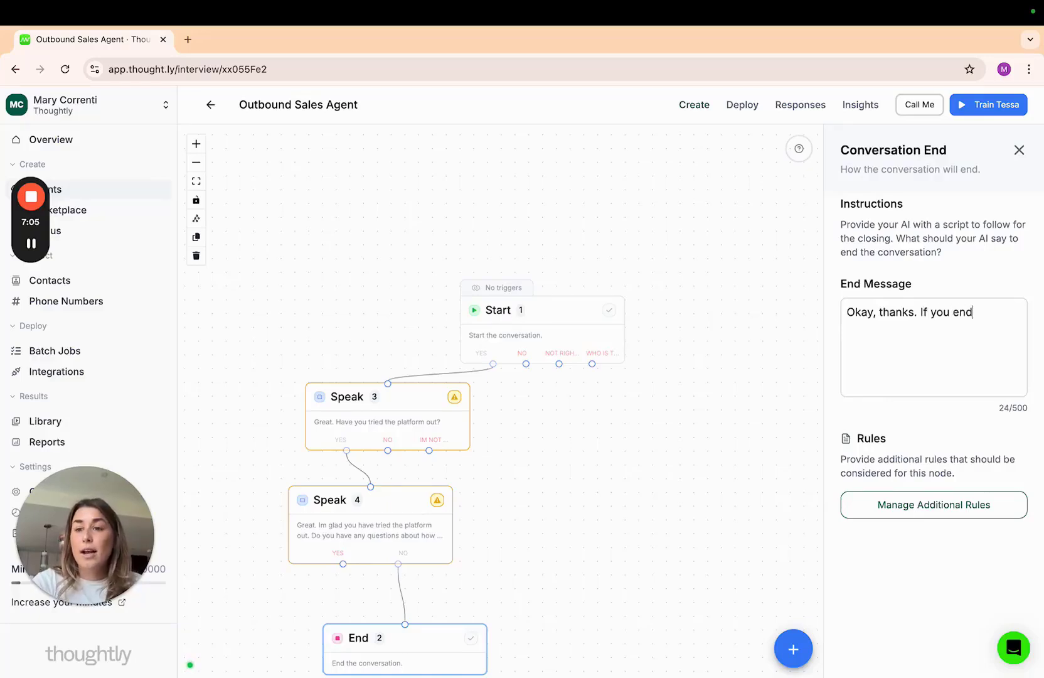
text( up wanting to learn. more)
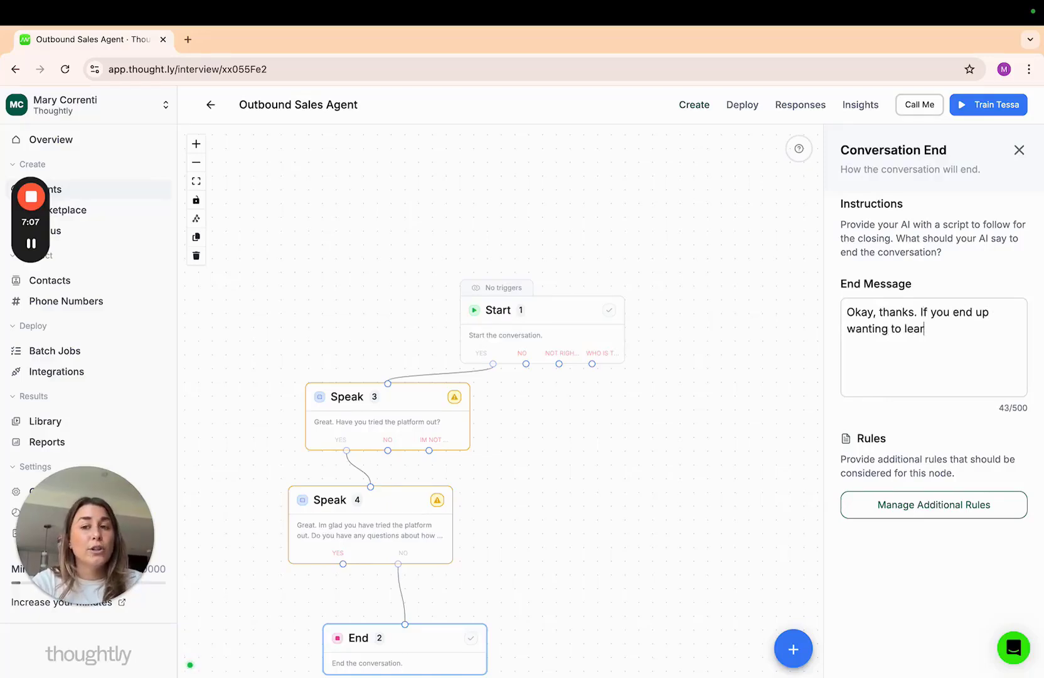
key(BackSpace)
key(BackSpace)
key(BackSpace)
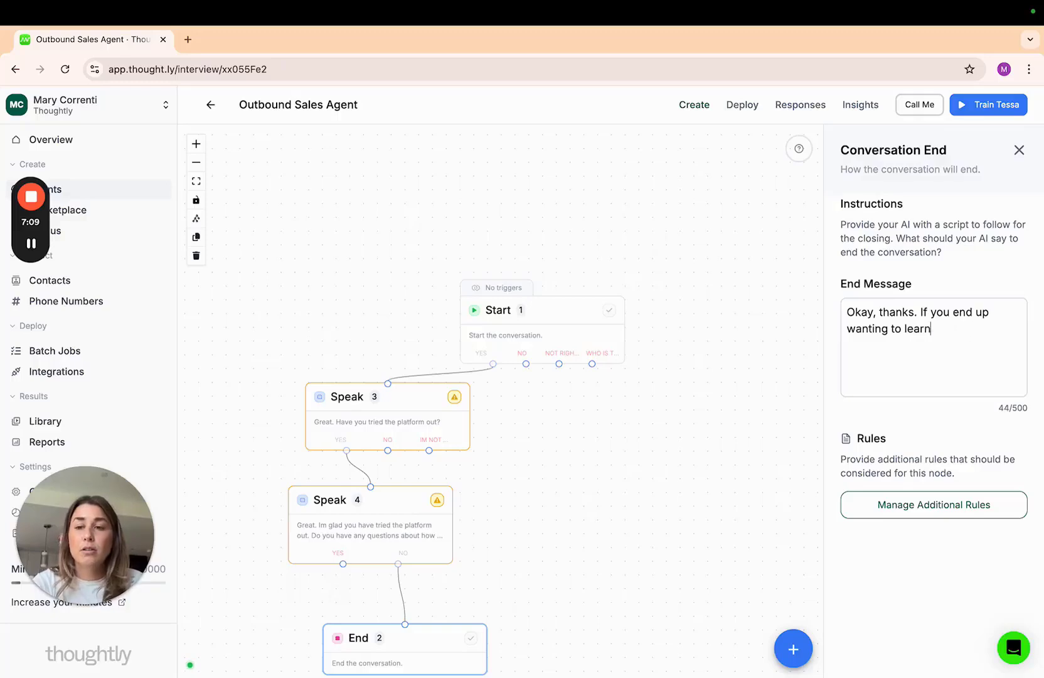
text(more about the platf)
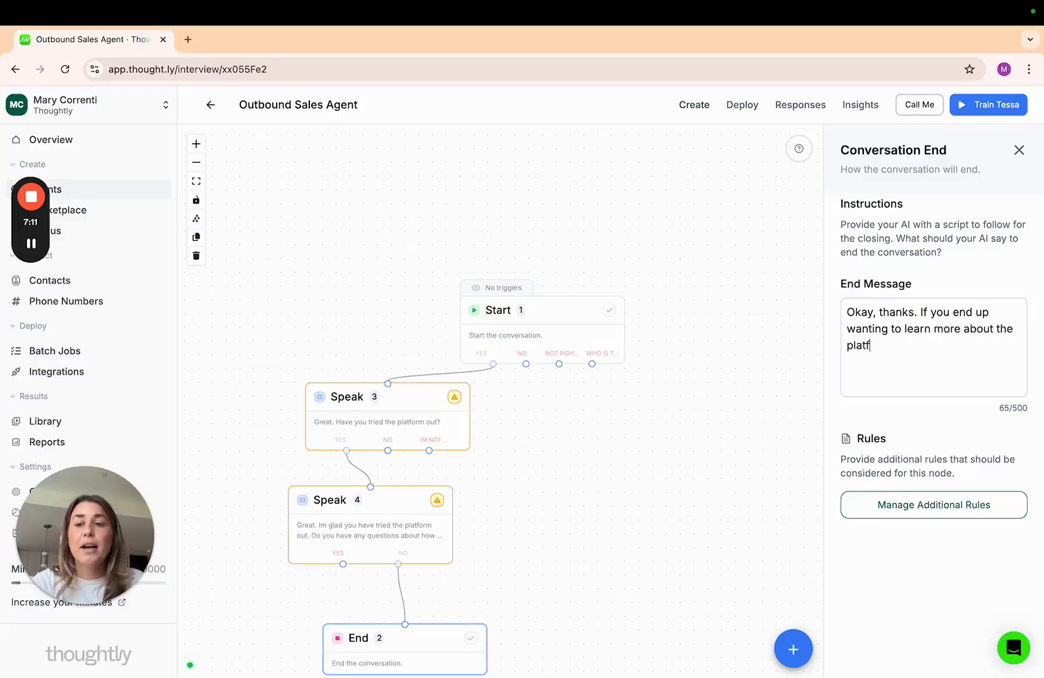
text(orm please visit w)
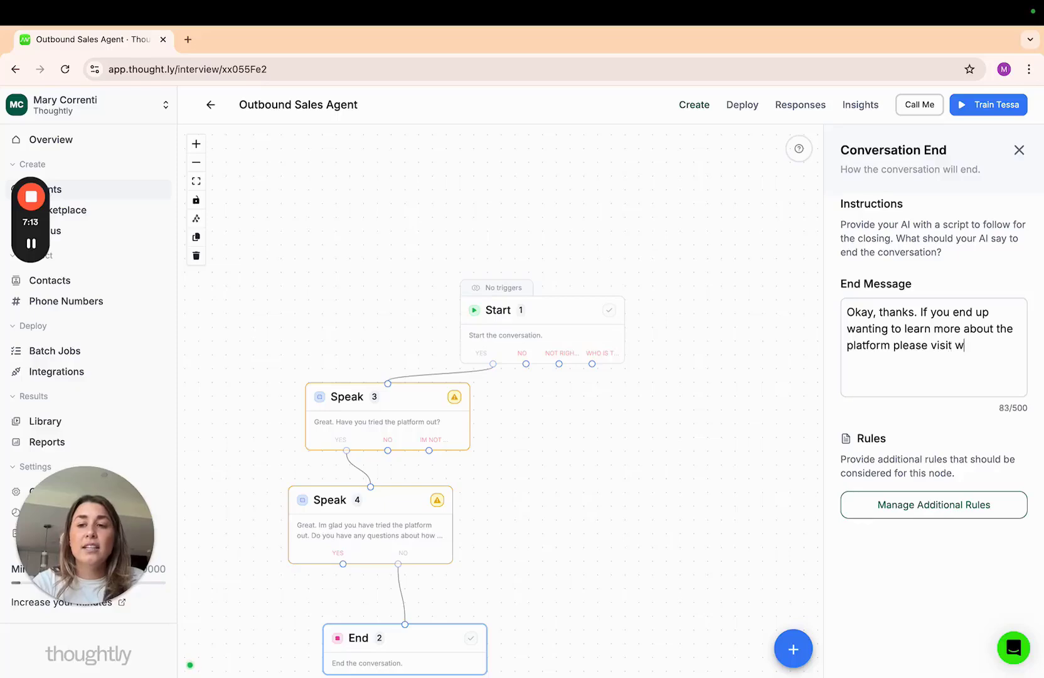
text(ww.thought.ly)
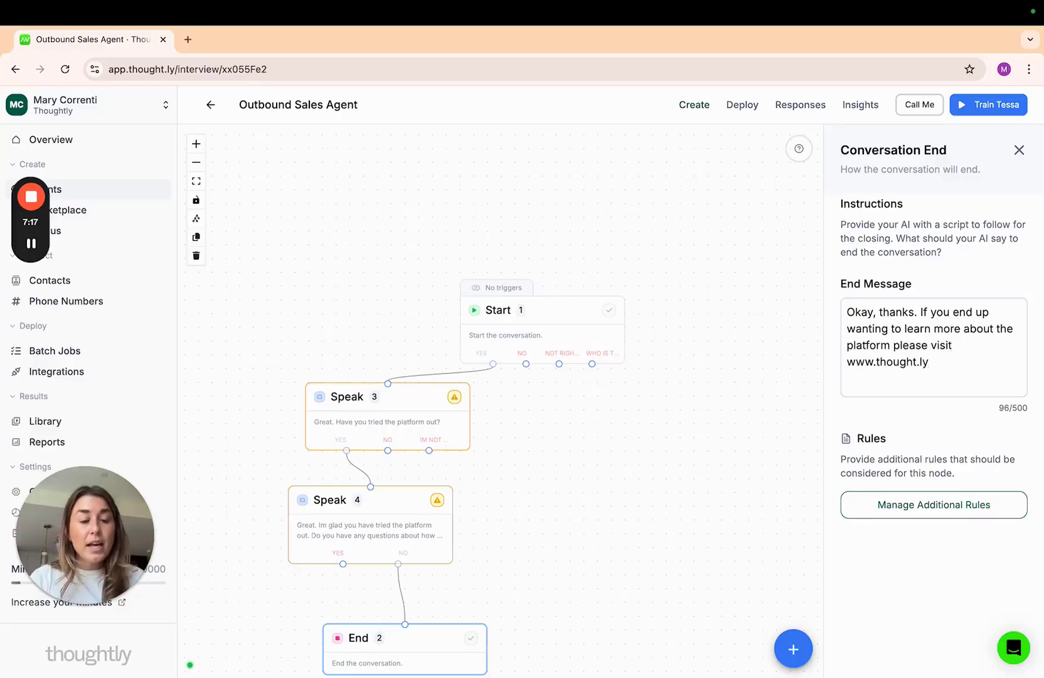
Connect the Start node's "No" outcome to the existing End node and open that End node's message
drag(752, 398, 753, 327)
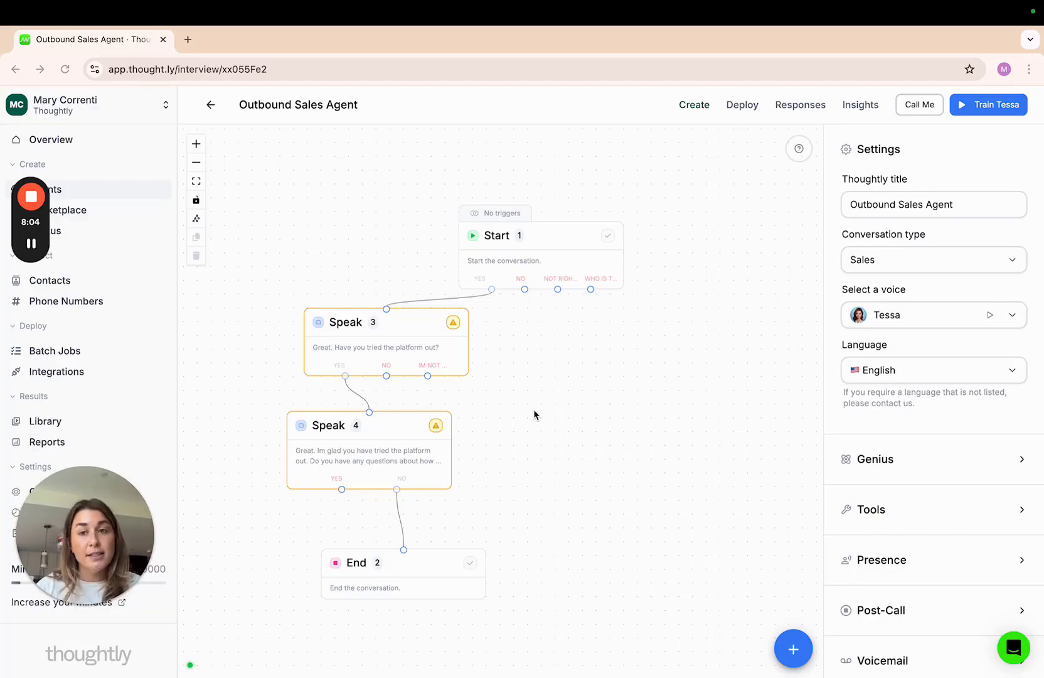
click(569, 238)
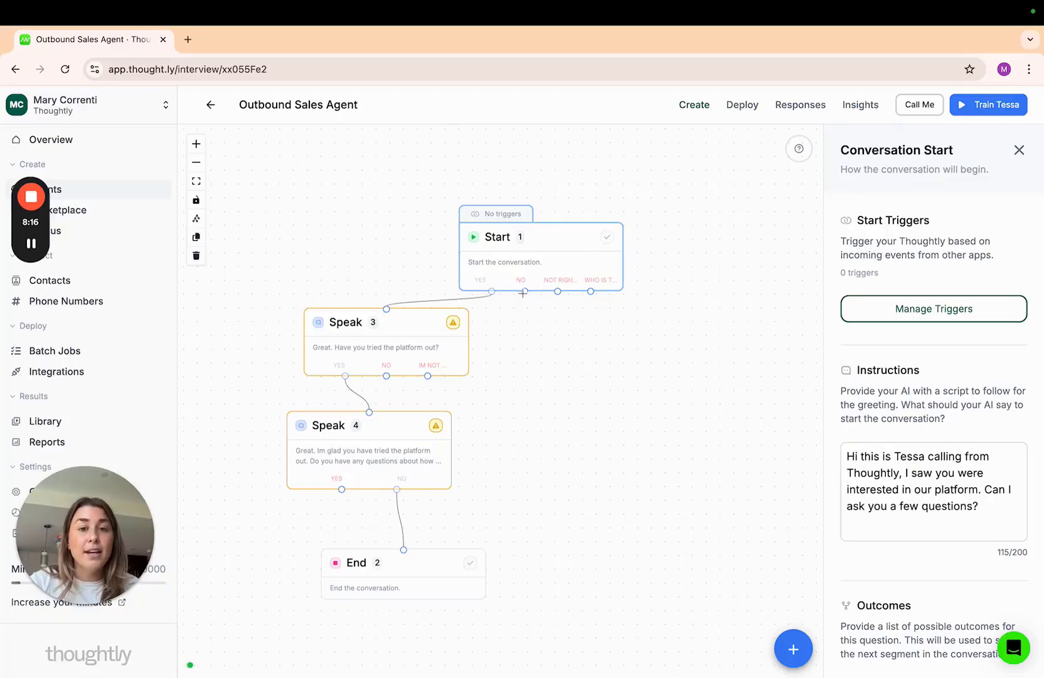
drag(525, 292, 404, 549)
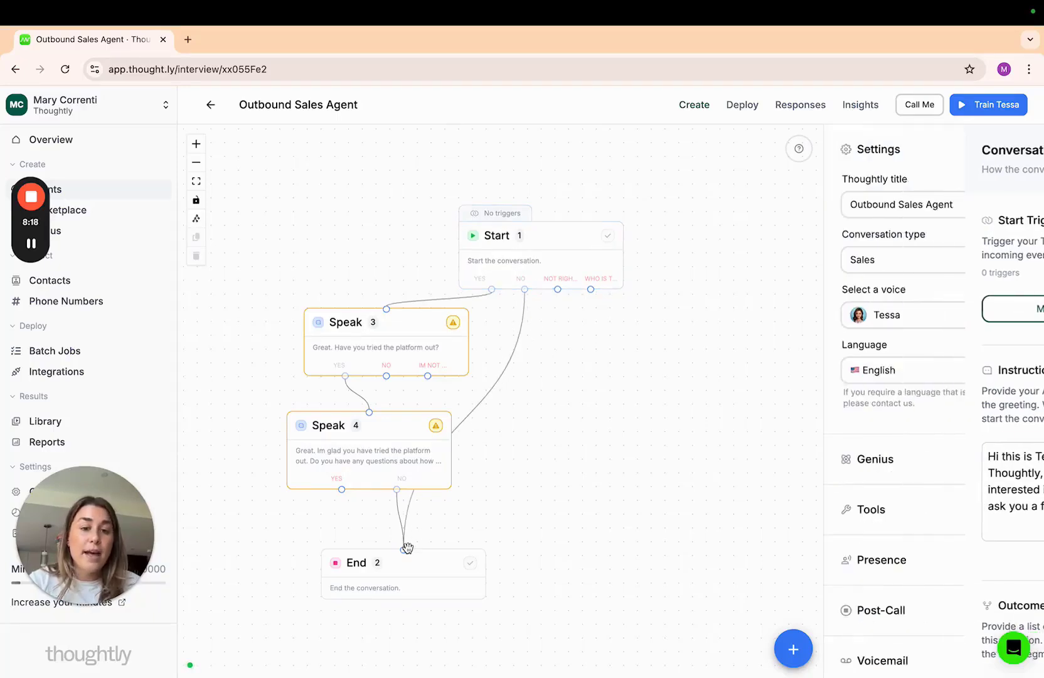
click(418, 564)
click(953, 370)
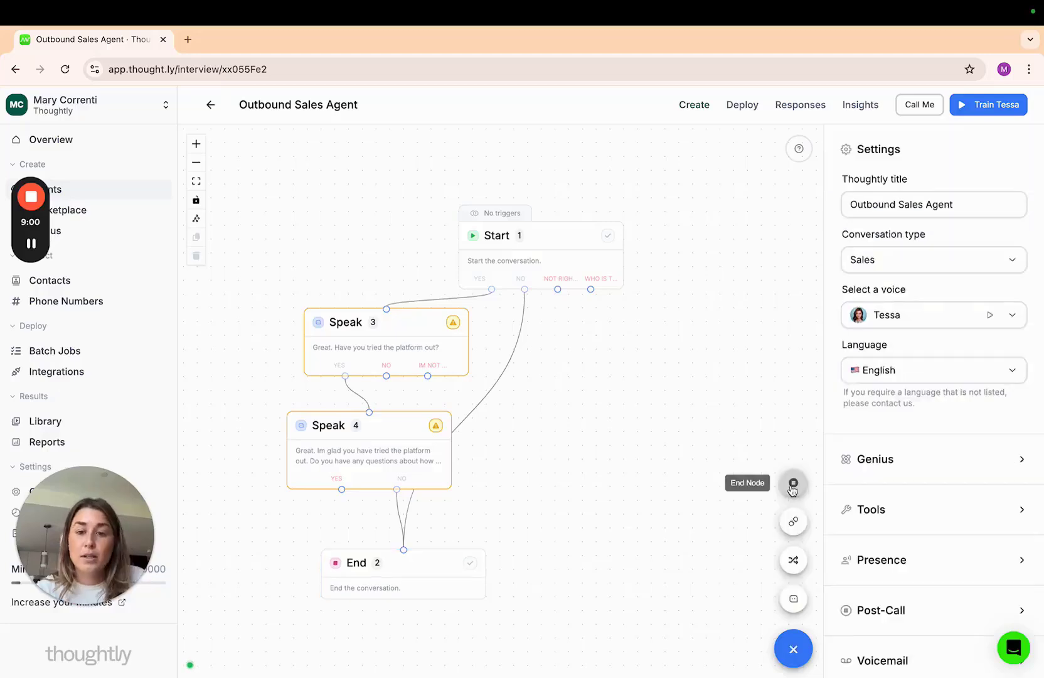
Add a second End node below the Start node and connect the Start node's "Not right now" outcome to it
click(793, 482)
drag(526, 405, 638, 408)
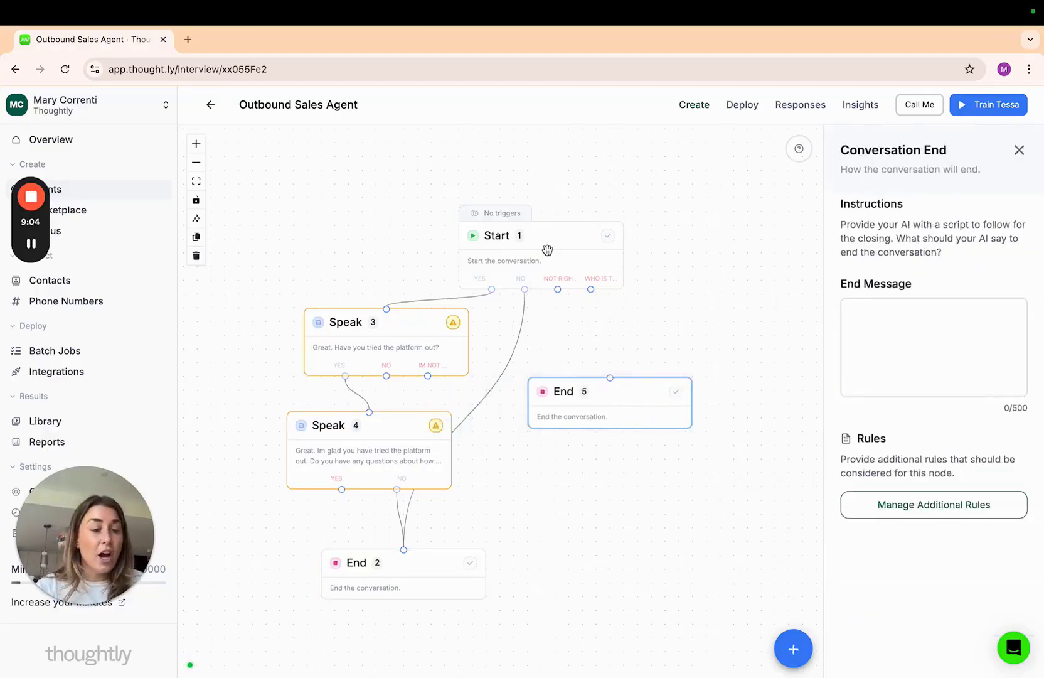
drag(558, 289, 614, 390)
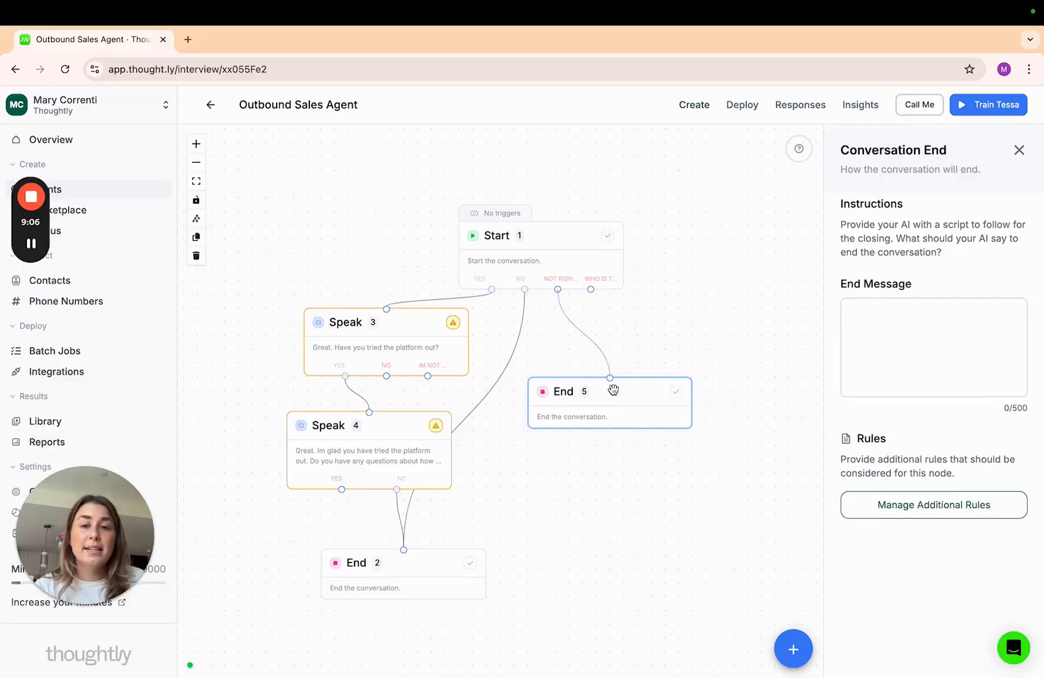
Set the new End node's message to "No worries. We know you are busy. We will try you back another time!"
click(932, 380)
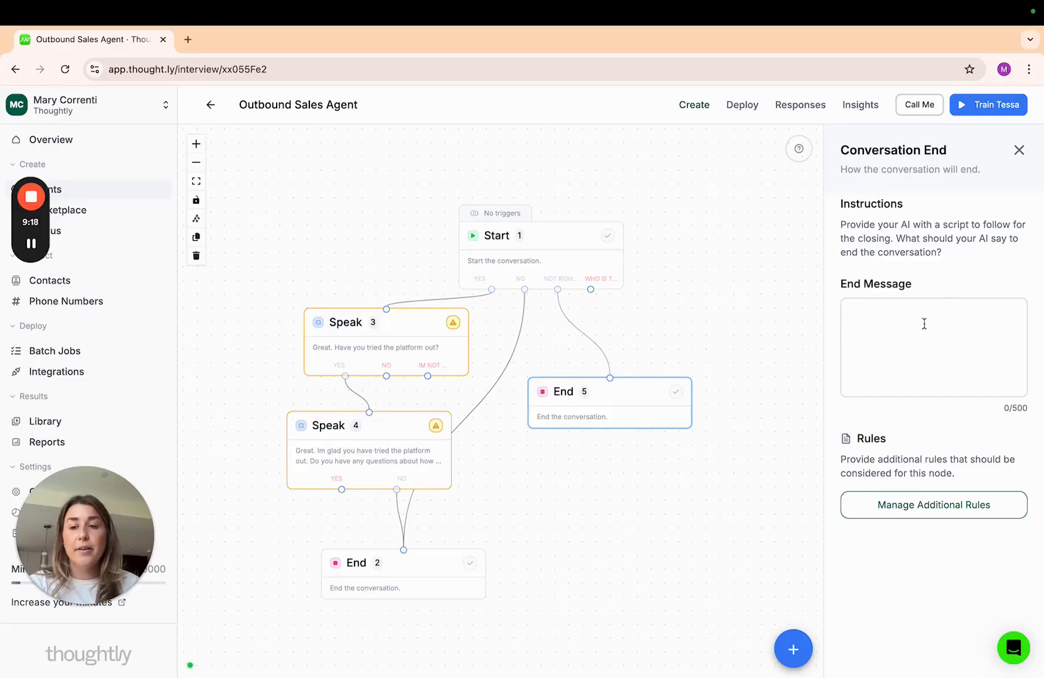
text(No worries. We know you a)
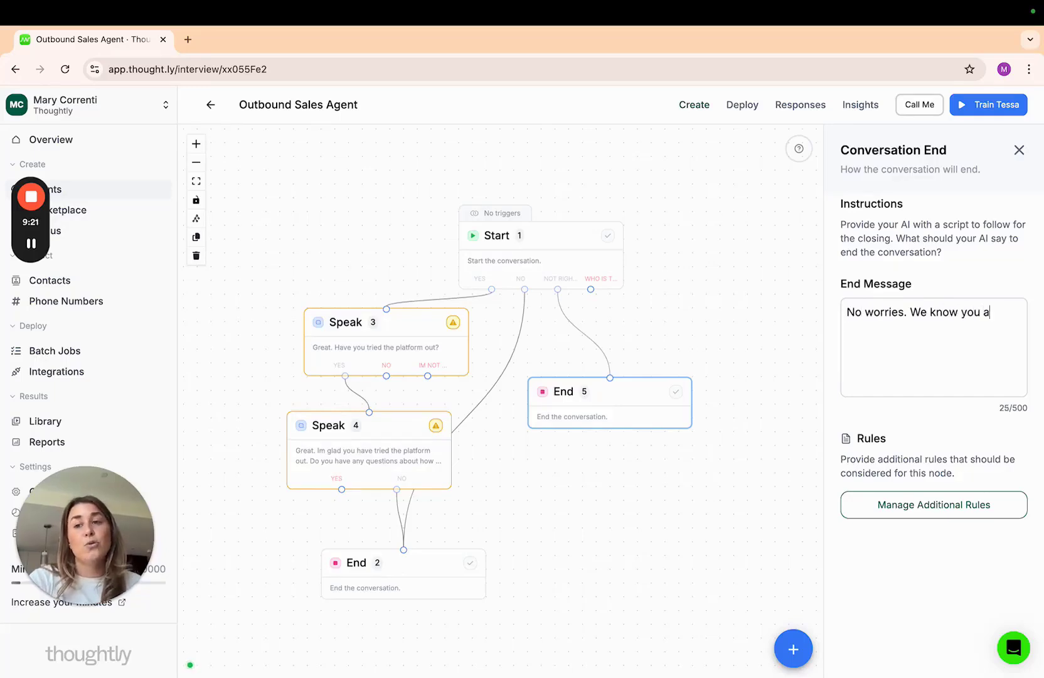
text(re busy. We will tr)
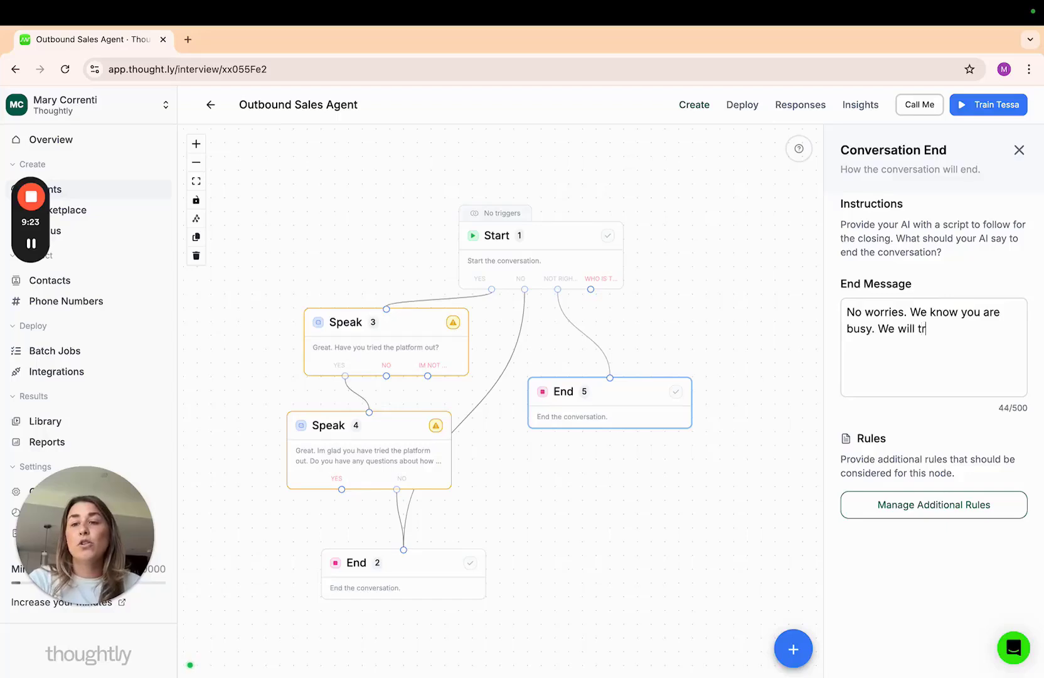
text(y you back another t)
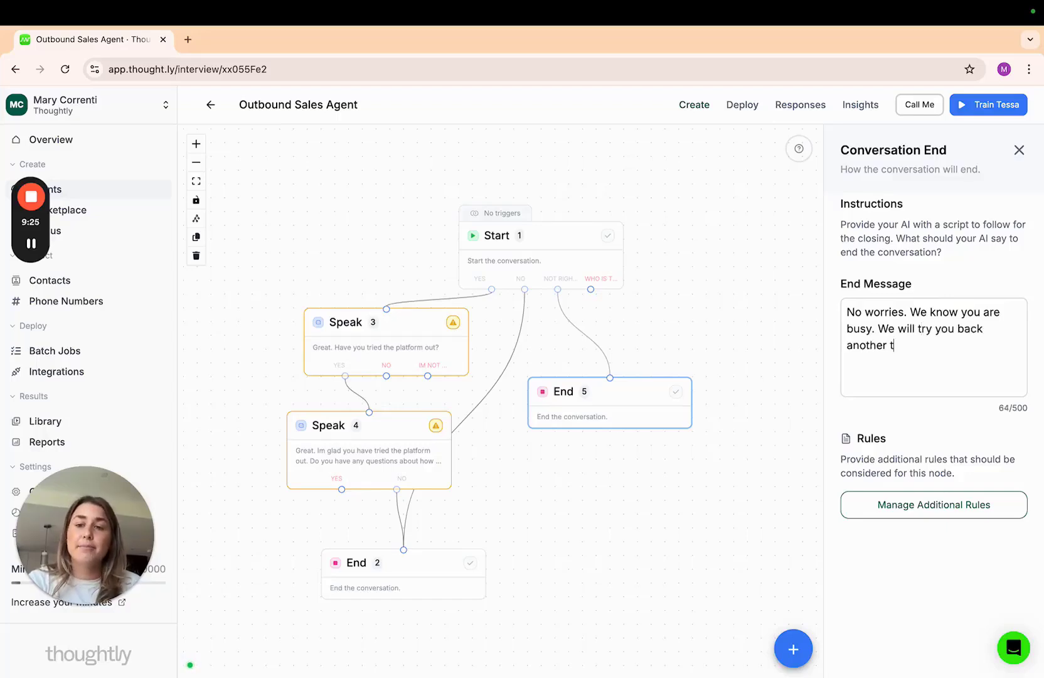
text(ime!)
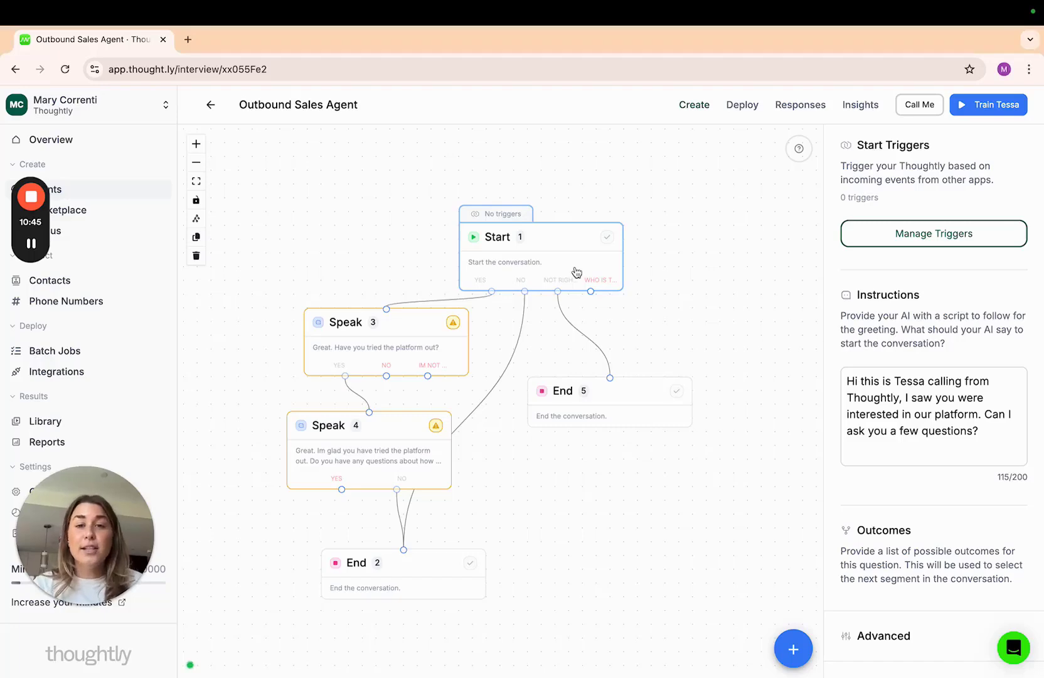
Add a Start node rule: "If the caller doesn't hear the initial greeting and is unsure of who is calling, repeat the initial greeting."
scroll(902, 390, down, 6)
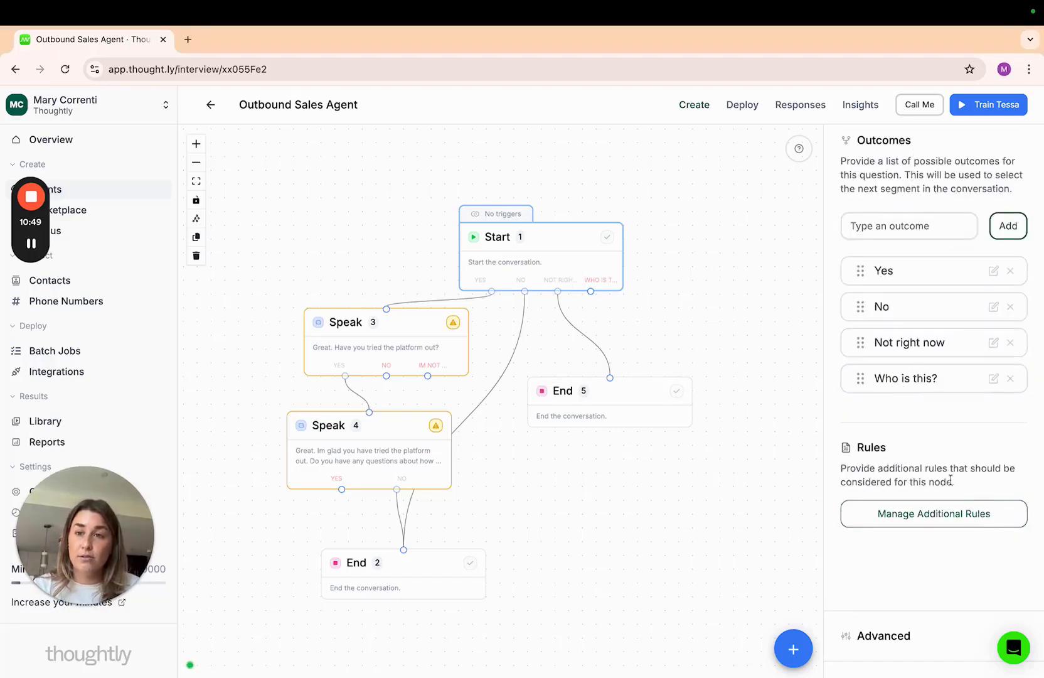
click(904, 523)
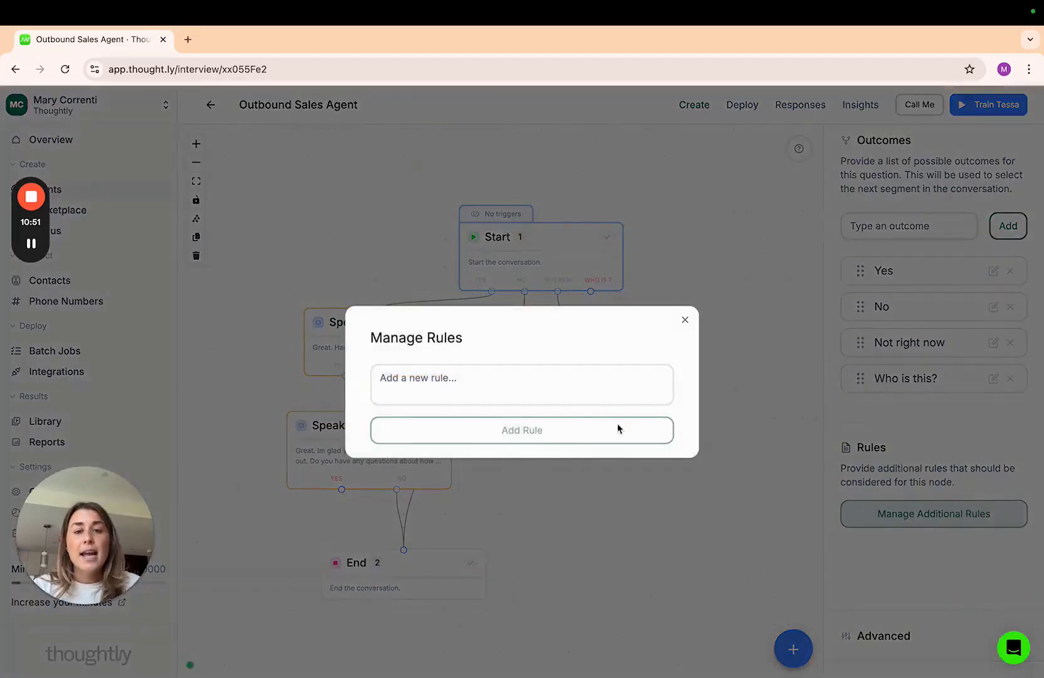
click(554, 377)
text(If the)
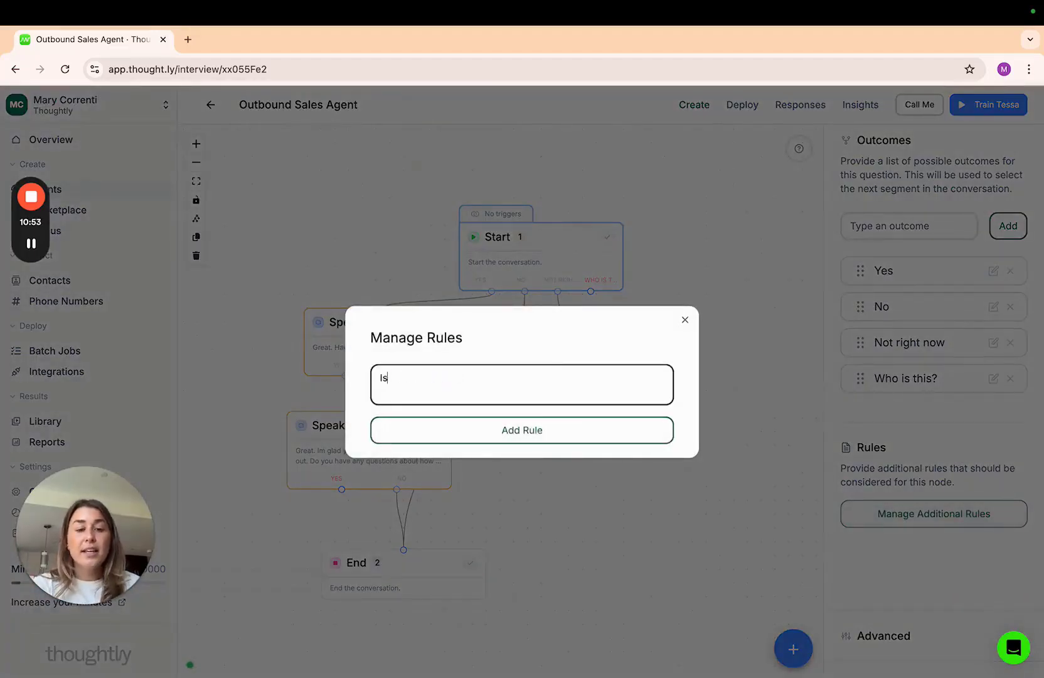
key(BackSpace)
key(BackSpace)
key(BackSpace)
key(BackSpace)
text(c)
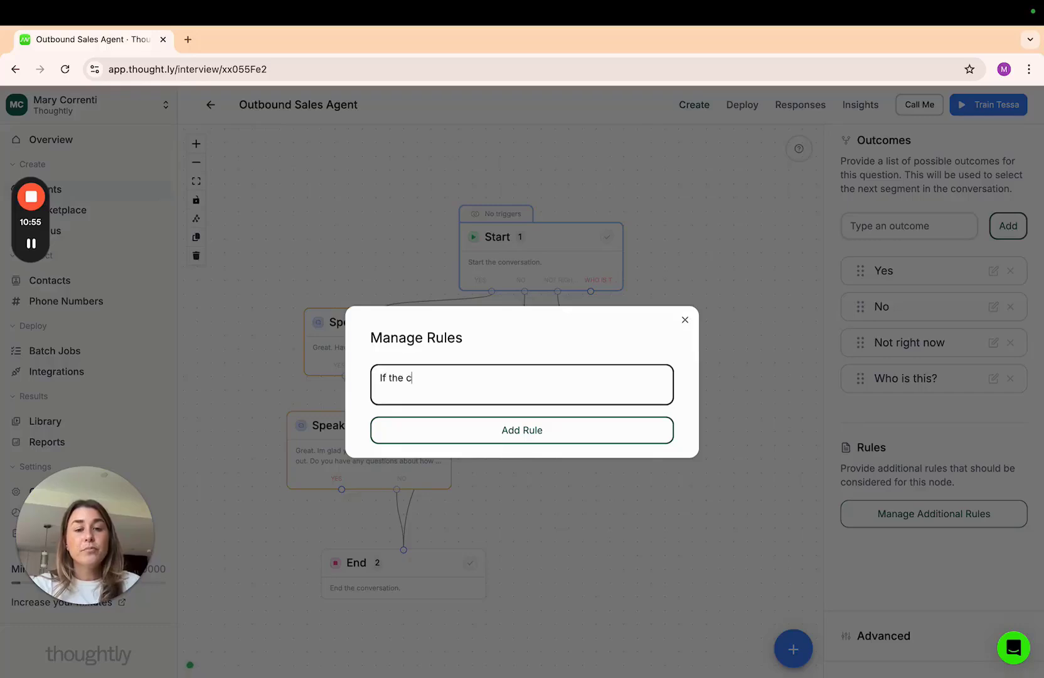
text(aller asks )
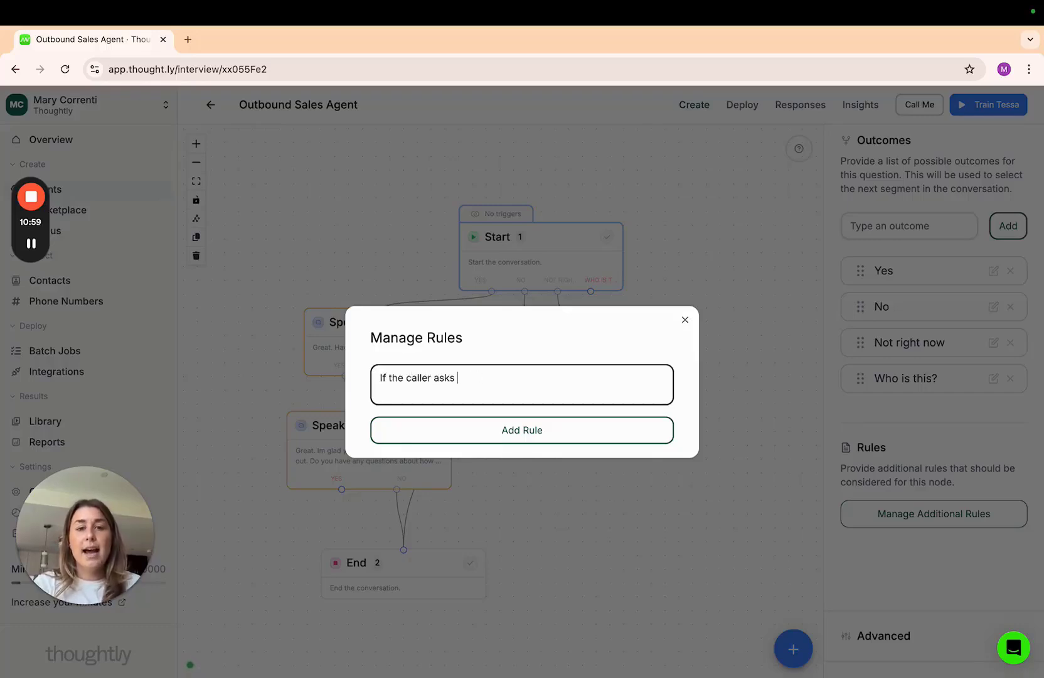
text(who :)
key(BackSpace)
key(BackSpace)
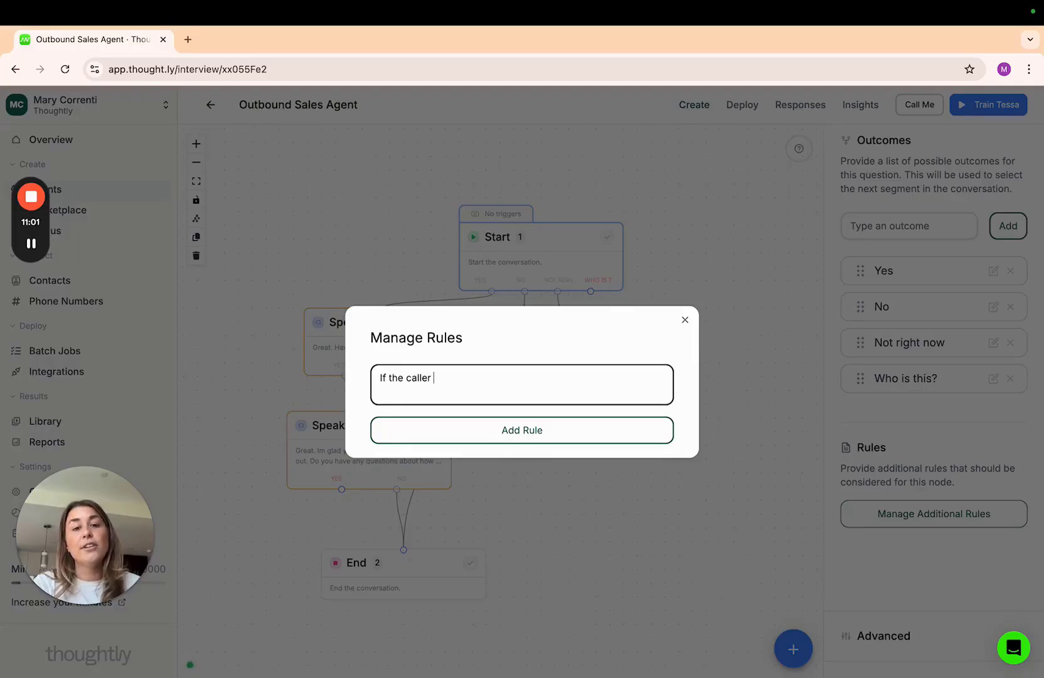
text(doesn')
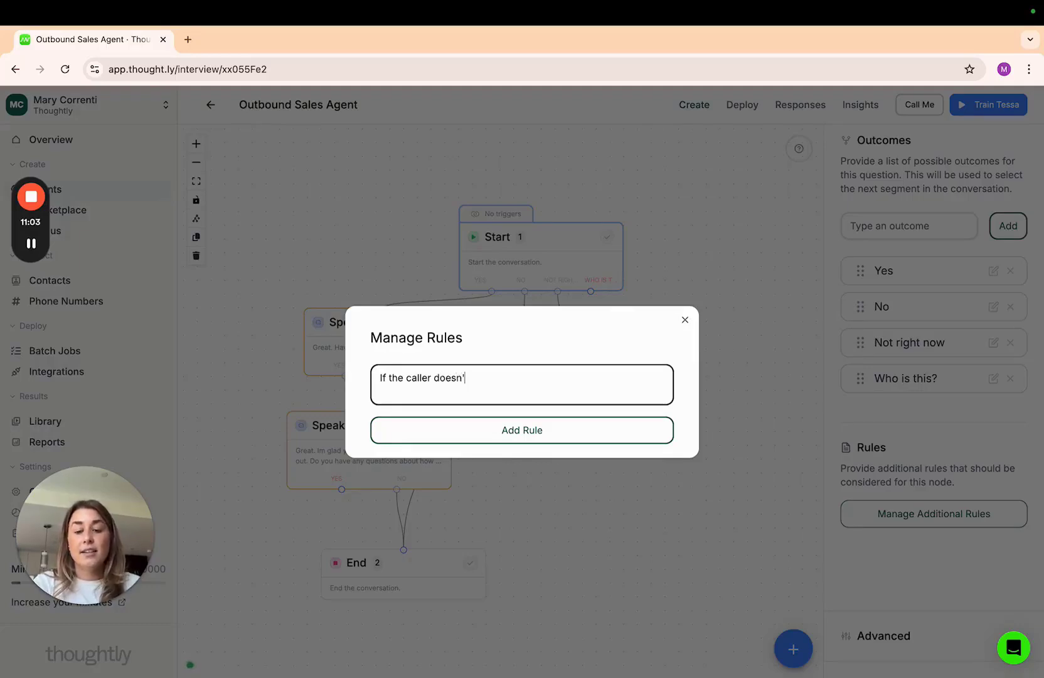
text(t hear ther)
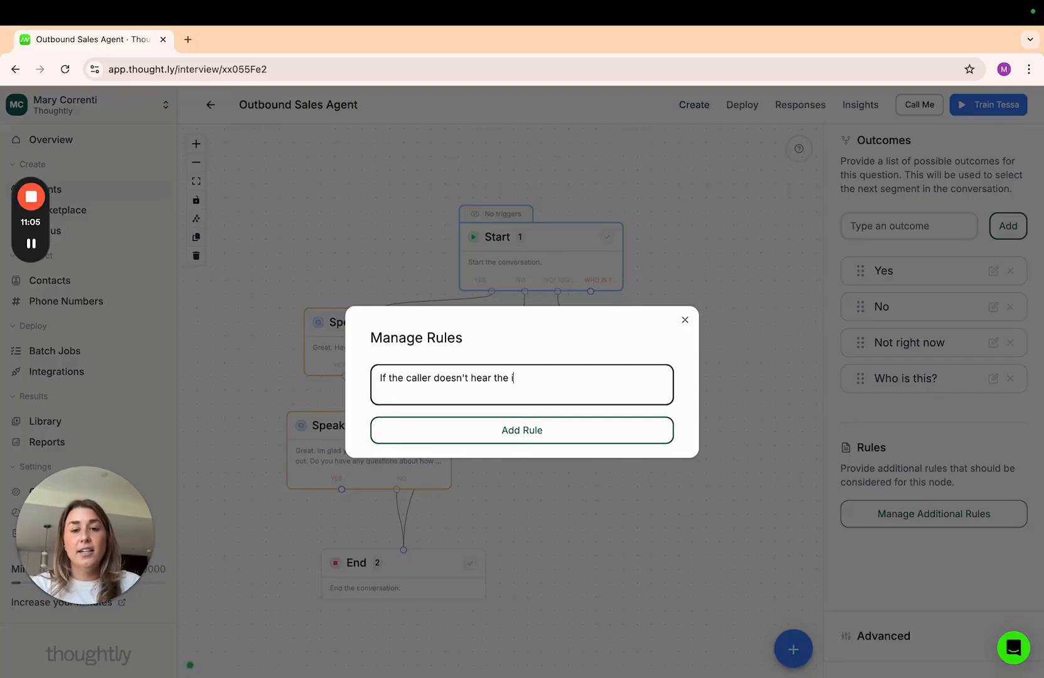
text(nitial greeting an)
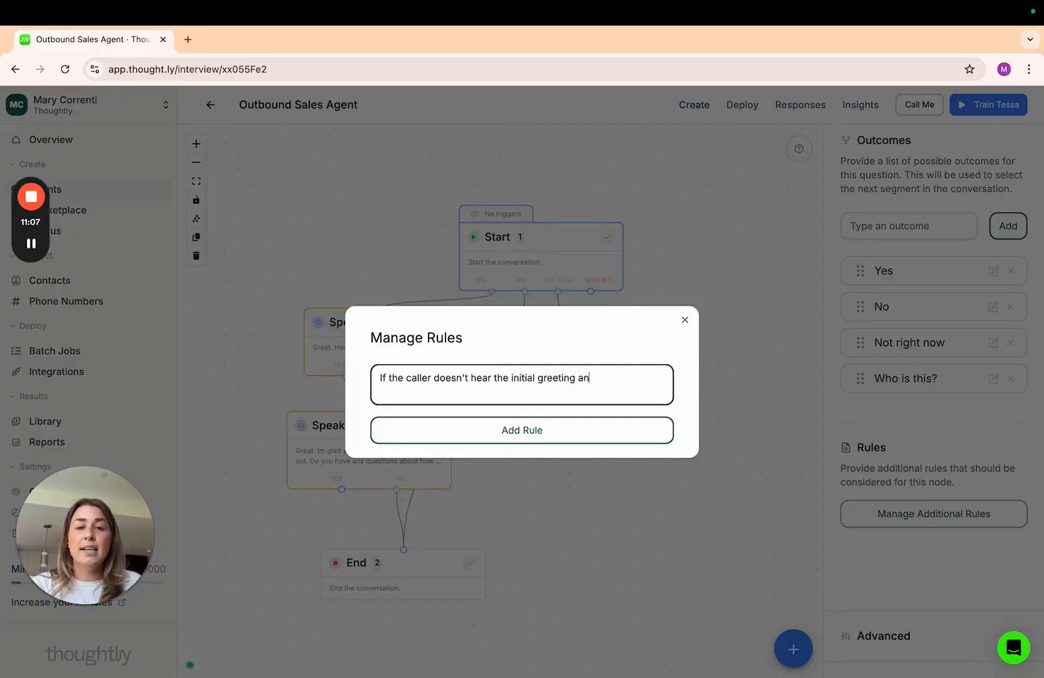
text(d is unsure of)
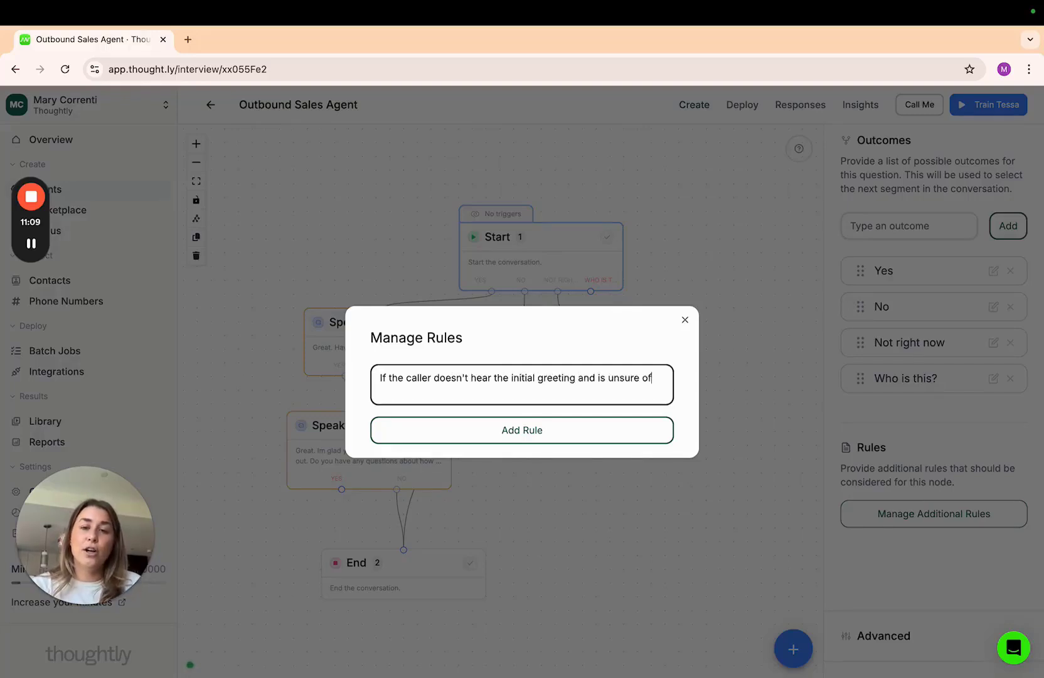
text( who is calling, )
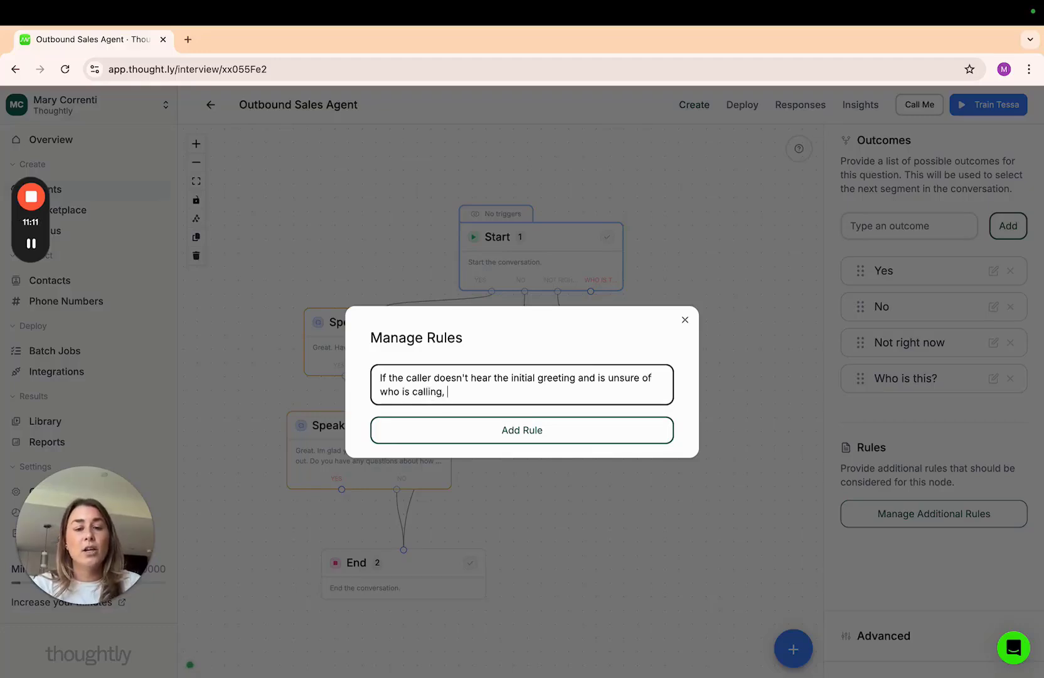
text(repeat the ini)
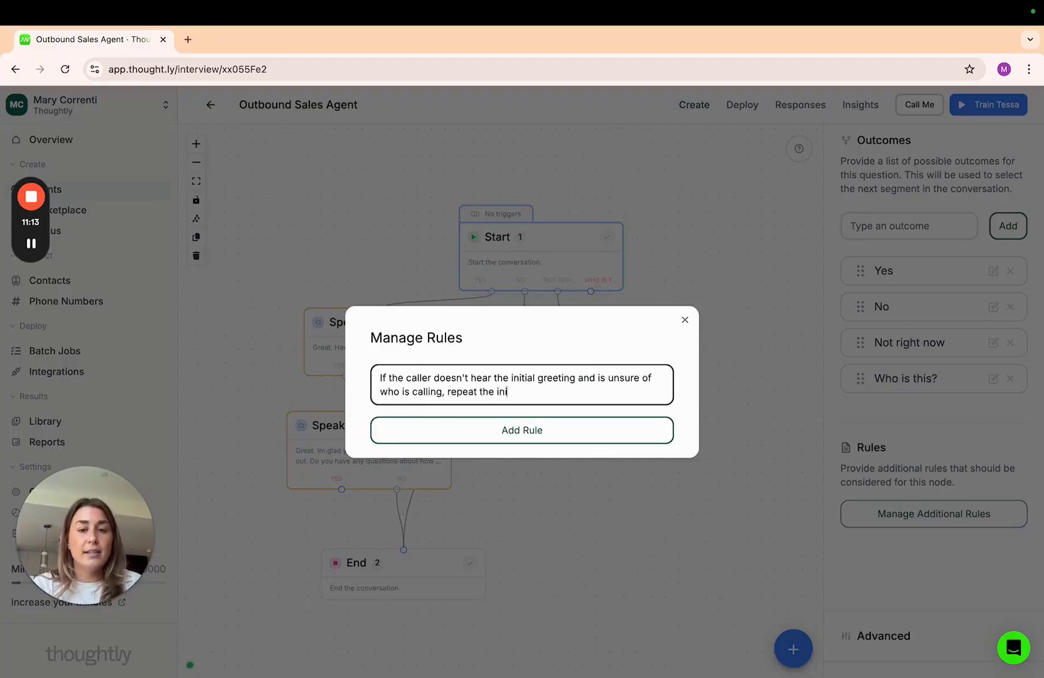
text(tial greeting)
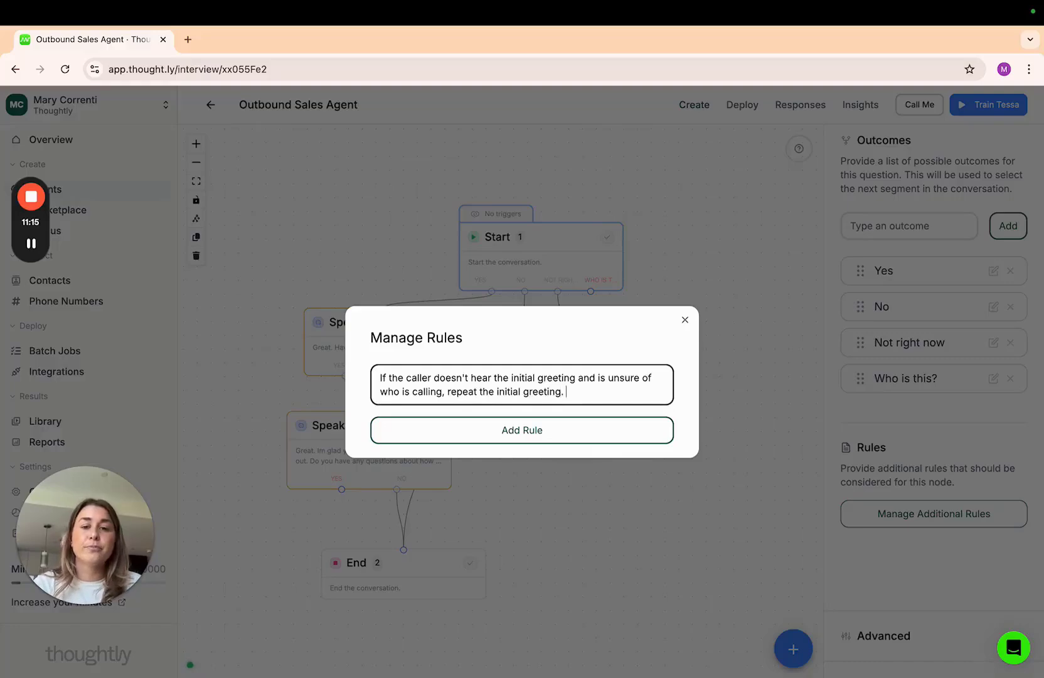
text(.)
click(560, 430)
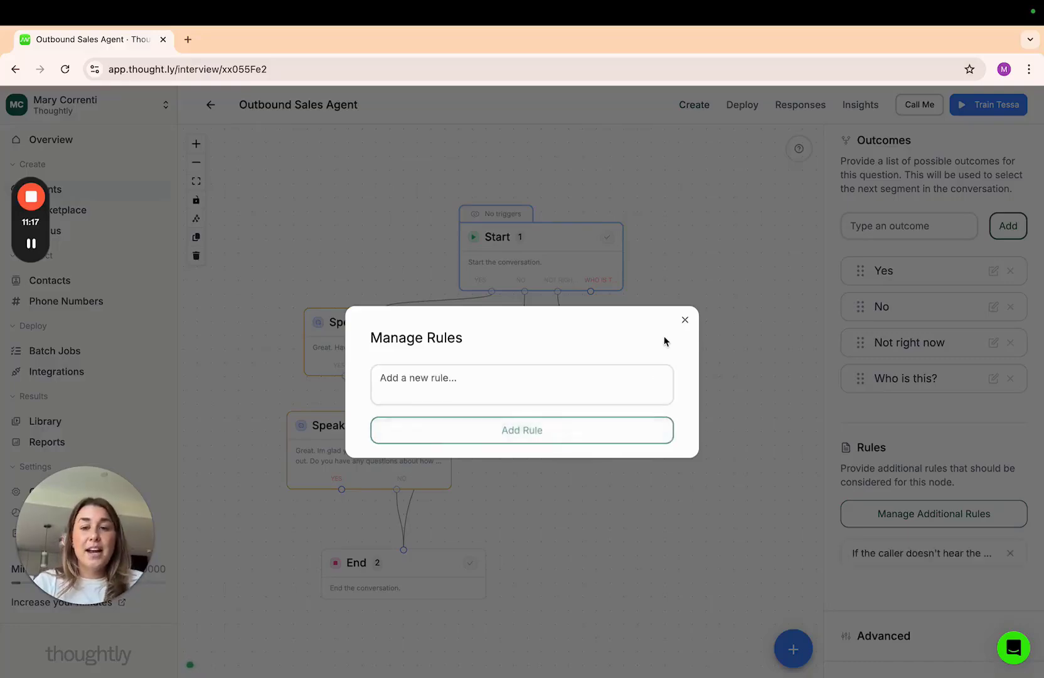
click(685, 320)
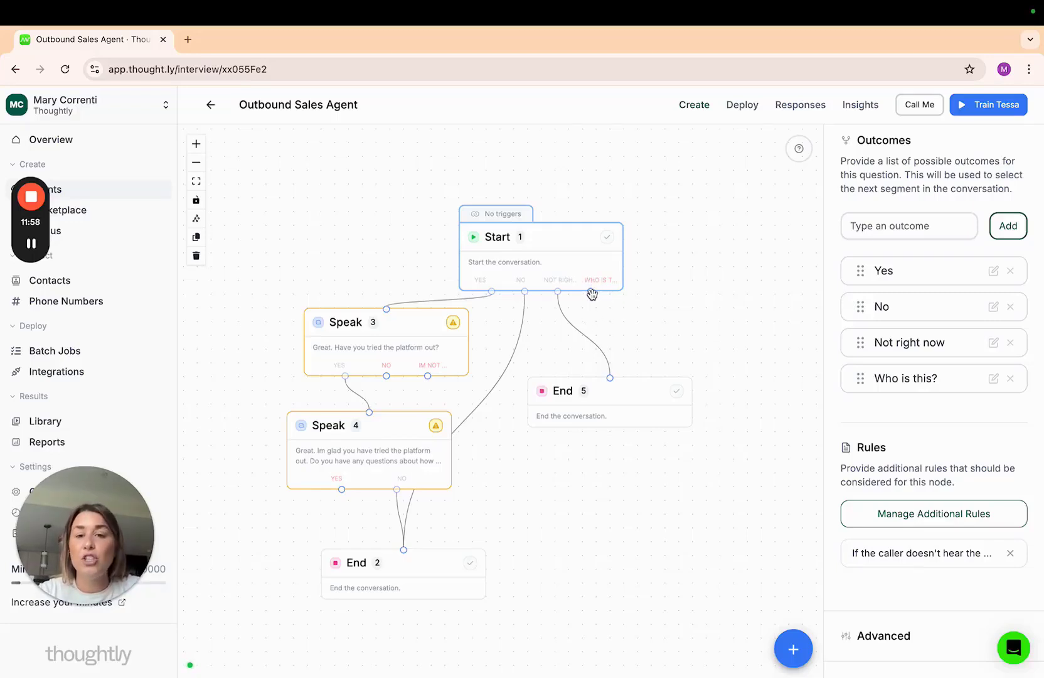
Connect the Start node's "Who is this?" outcome to the Speak node that asks "Great. Have you tried the platform out?"
drag(591, 292, 387, 309)
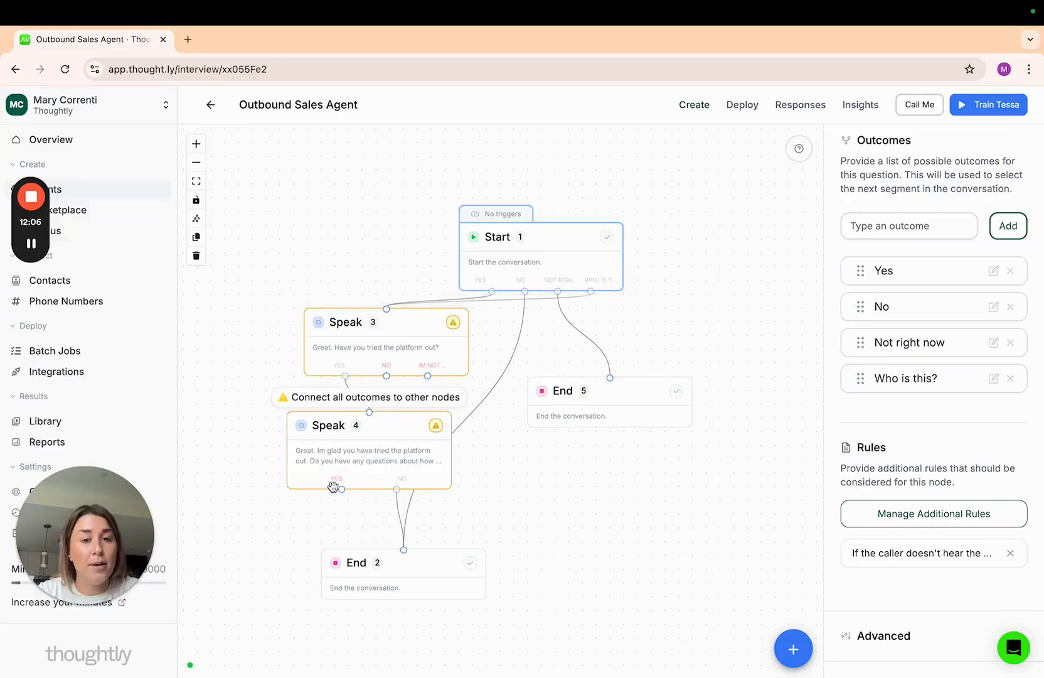
click(435, 365)
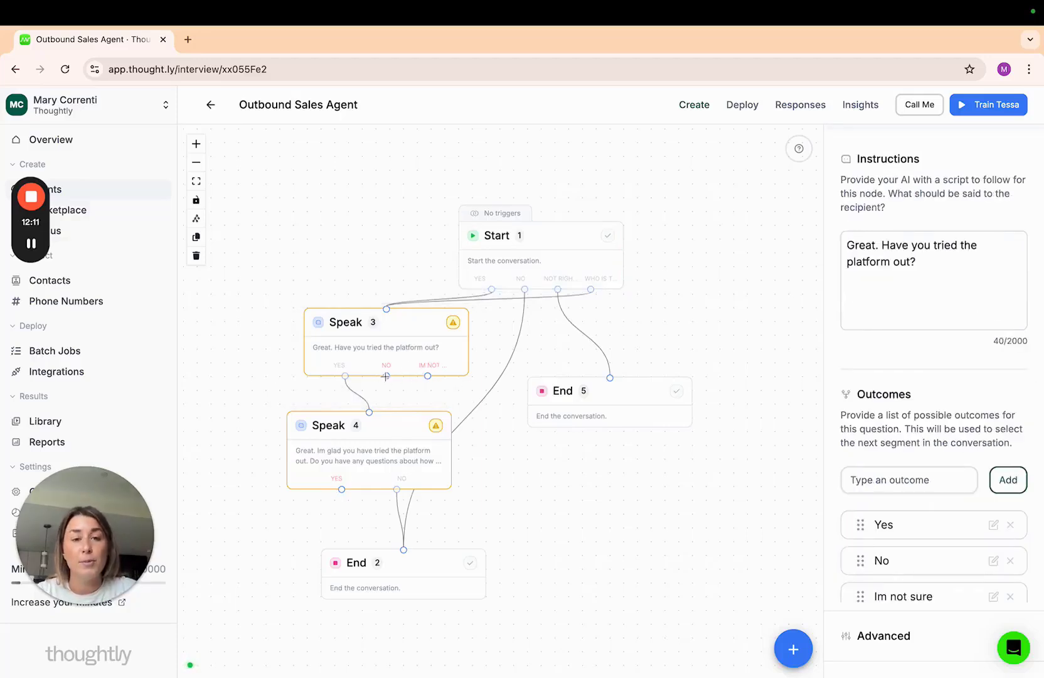
Add a new Speak node and place it in the free space below the second End node
mouse_move(795, 648)
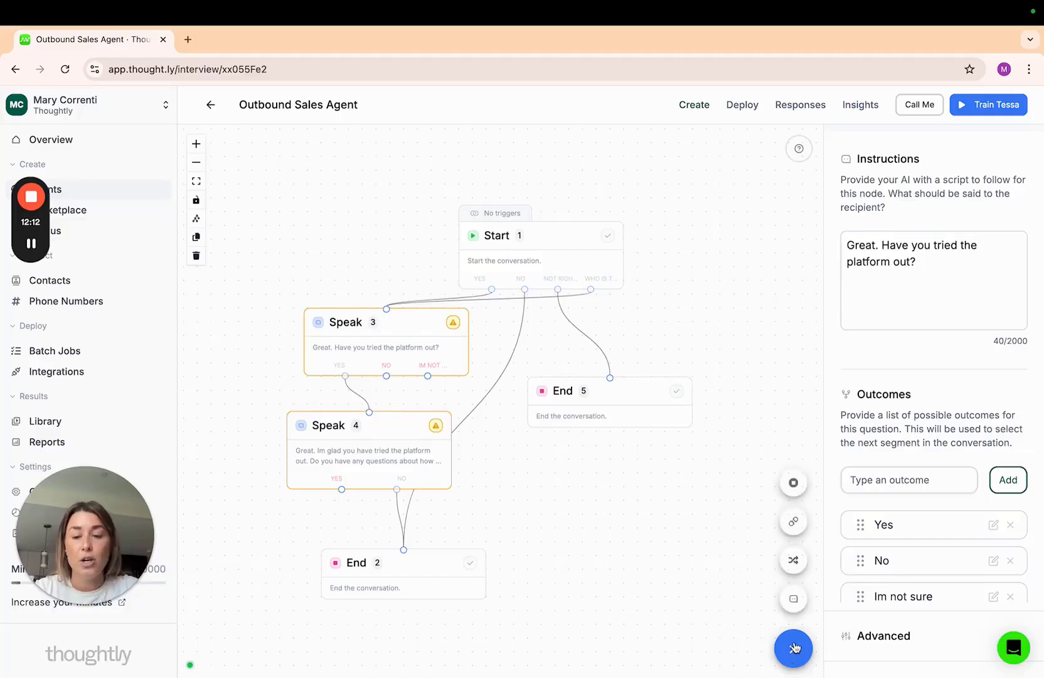
click(793, 598)
drag(538, 420, 574, 496)
Set the new Speak node's message to "We recommend you try out the platform to get a sense of how it might benefit your business."
click(906, 277)
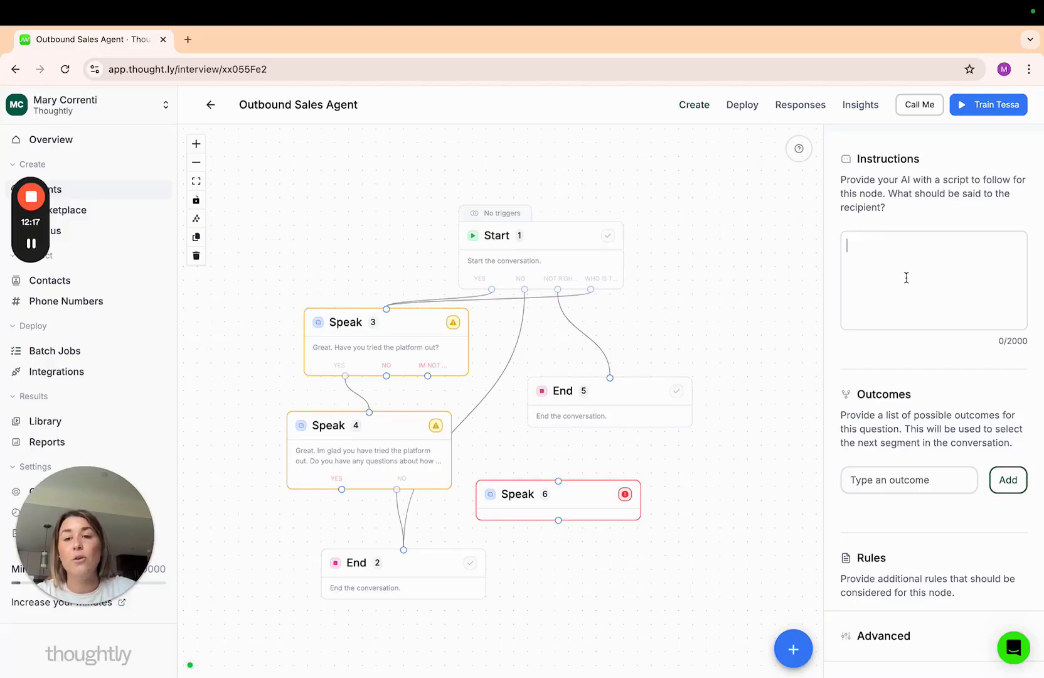
text(We )
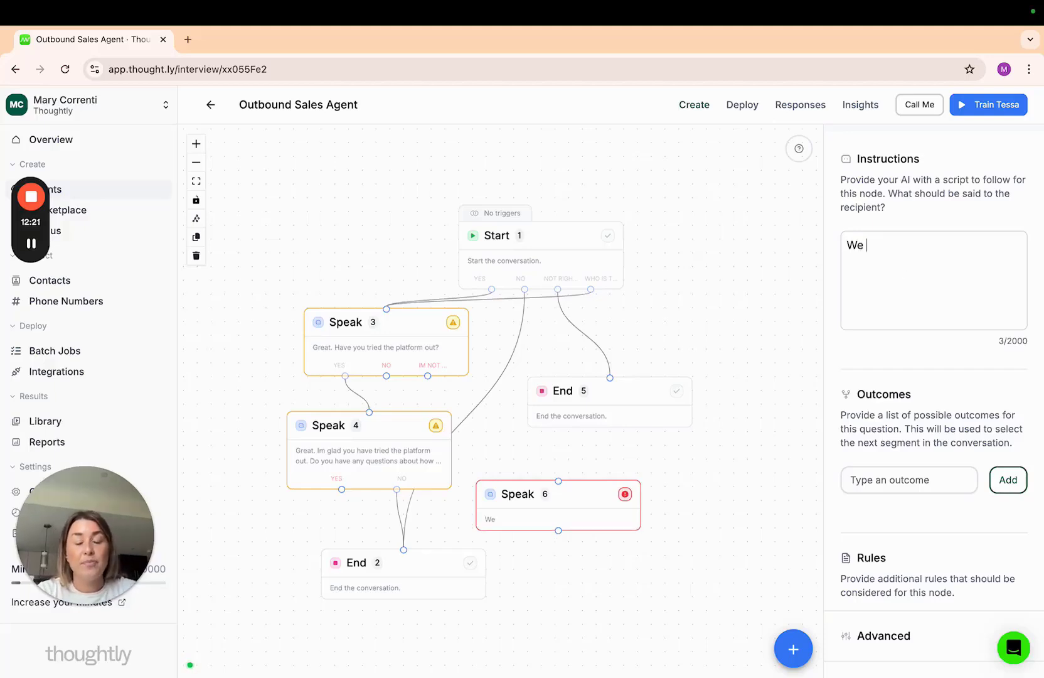
text(recom)
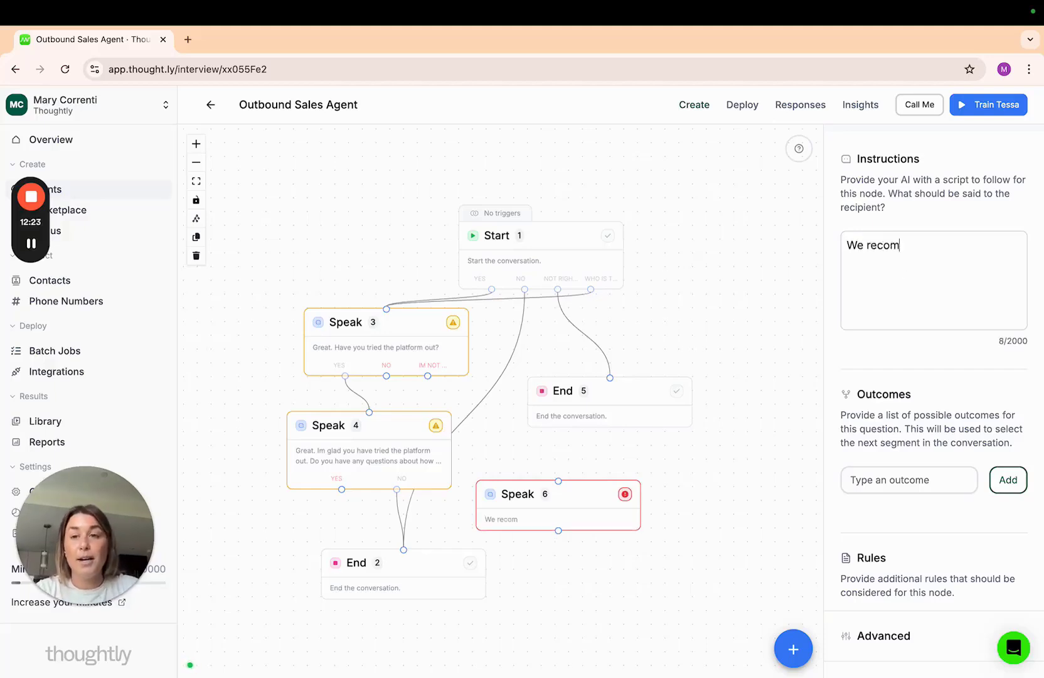
text(mend you try out the p)
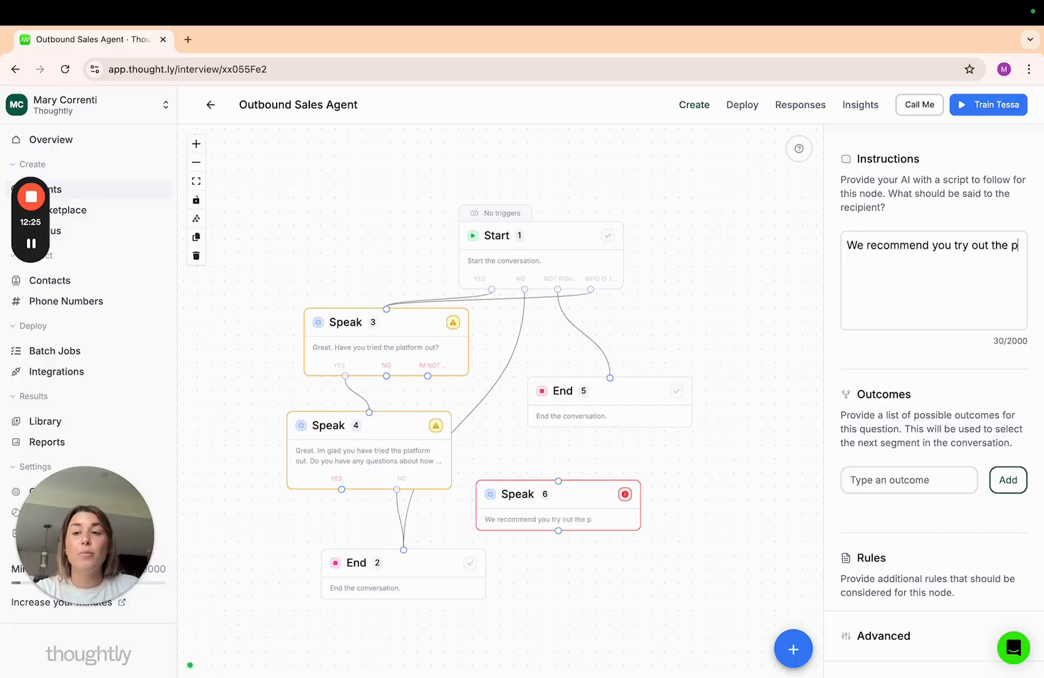
text(latform to get a sens)
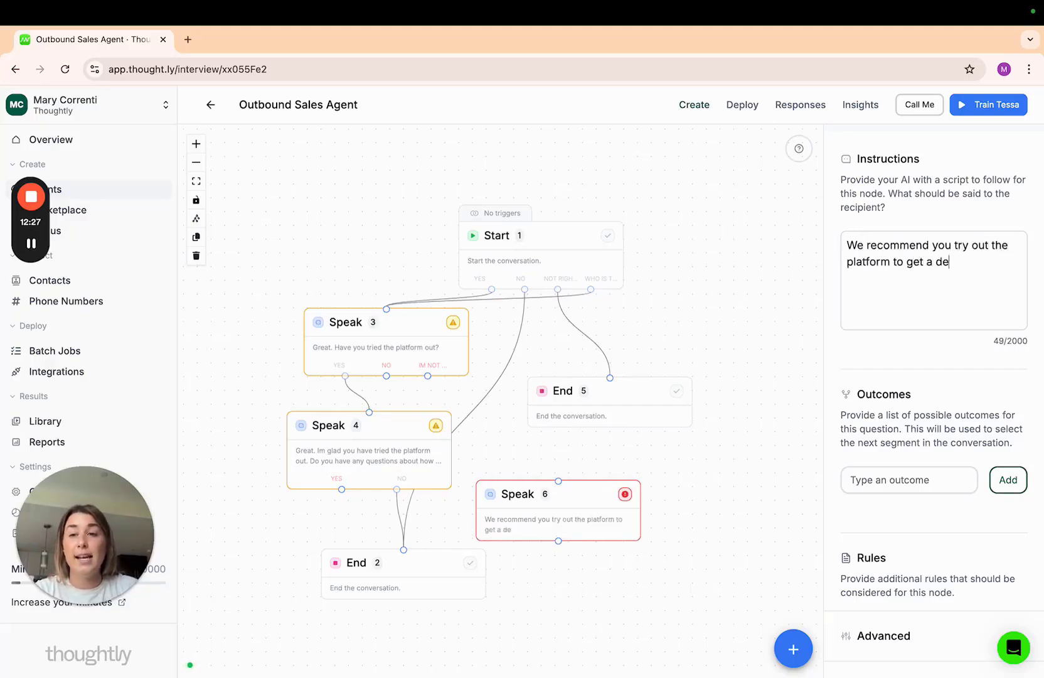
text(e of )
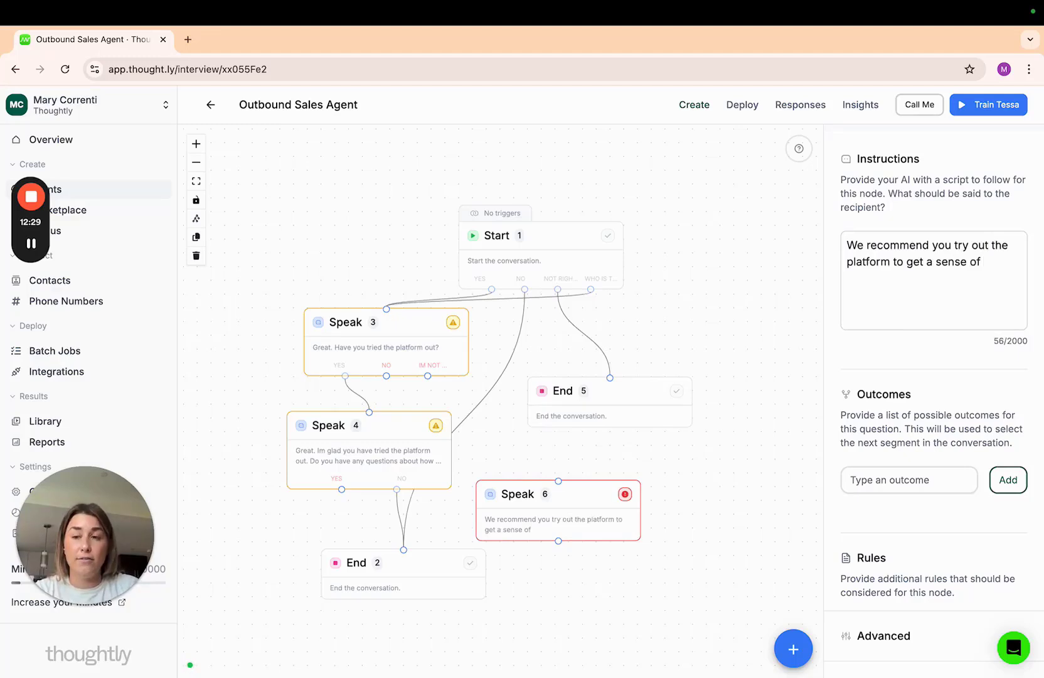
text(how it might bene)
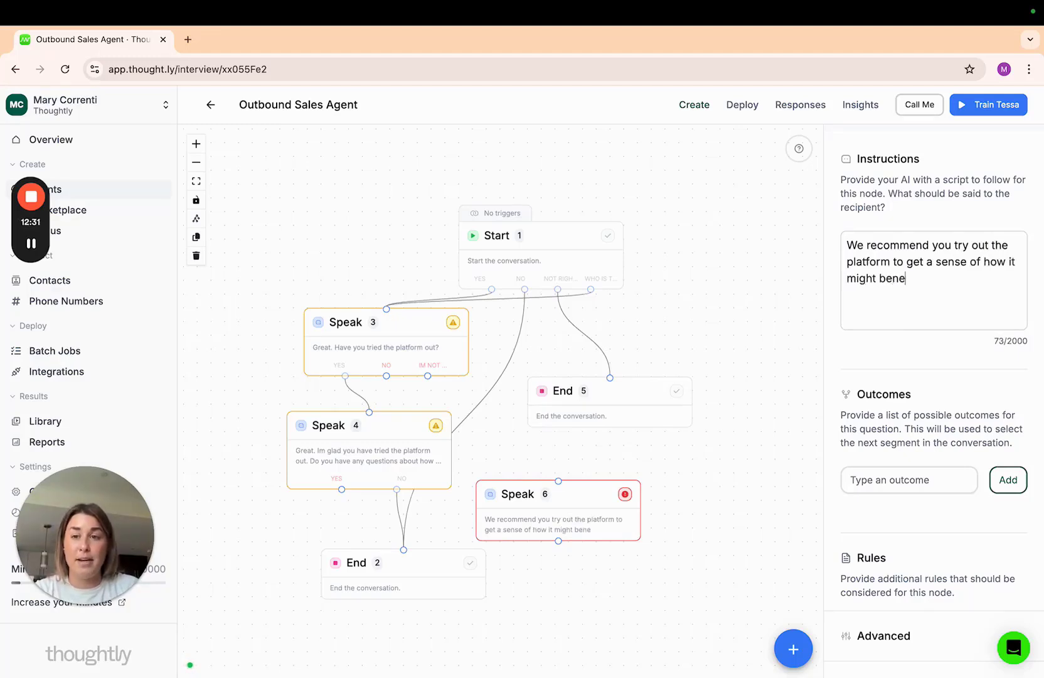
text(fit your business. )
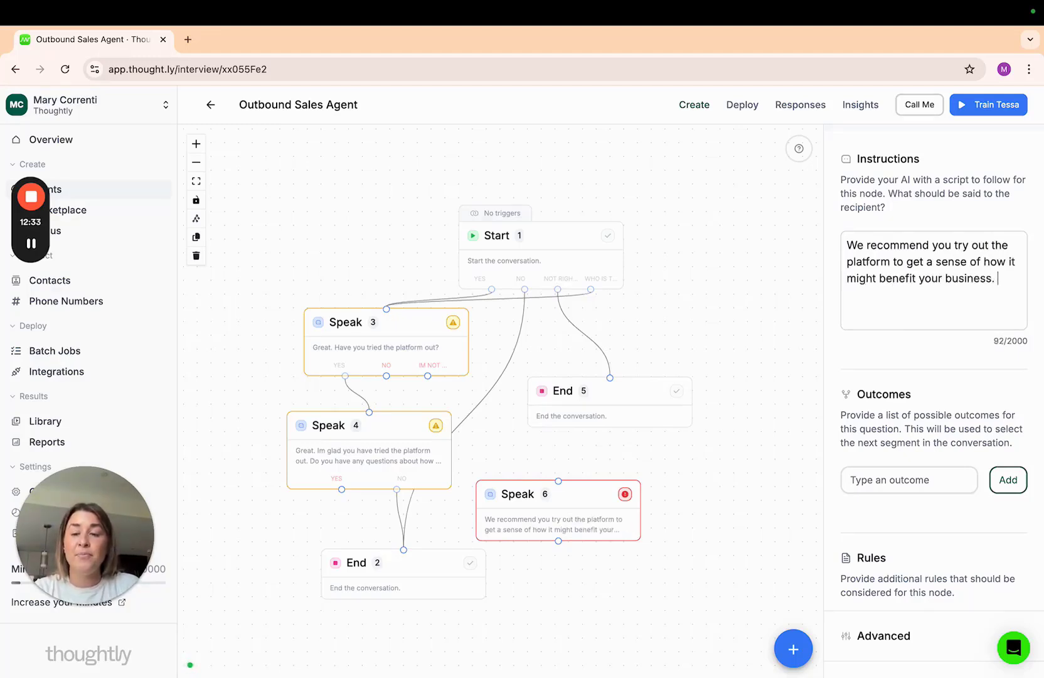
Append "Do you want me to send you a link to try it out?" to the new Speak node's message
text(Do you want me to )
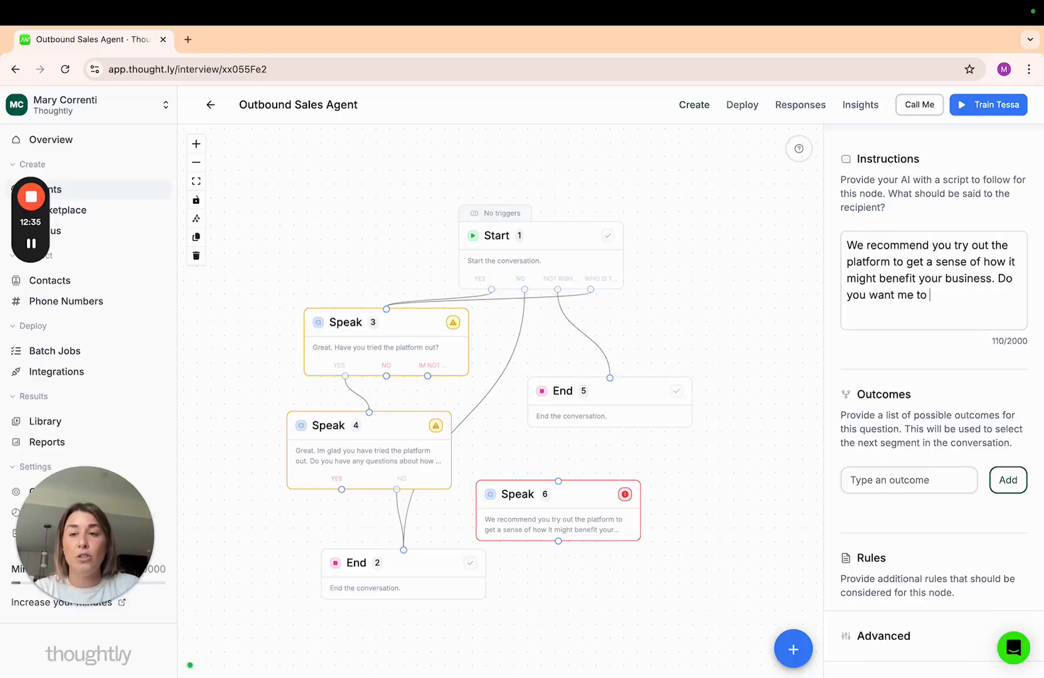
text(send you a link to try it out?)
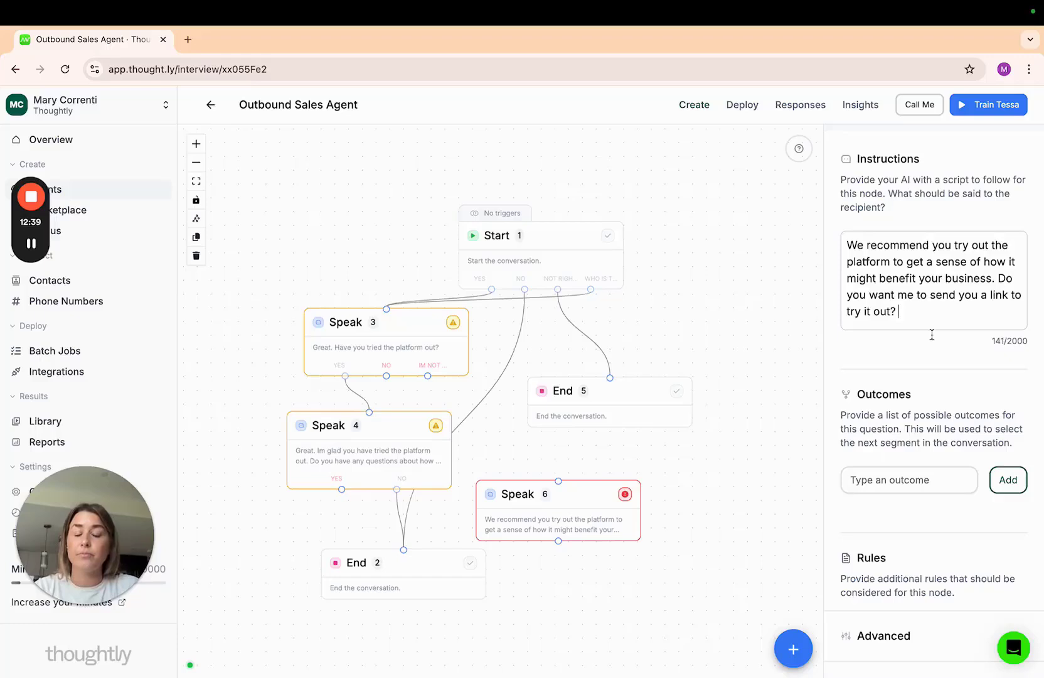
Add the outcomes "Yes" and "No" to the new Speak node
scroll(932, 334, down, 2)
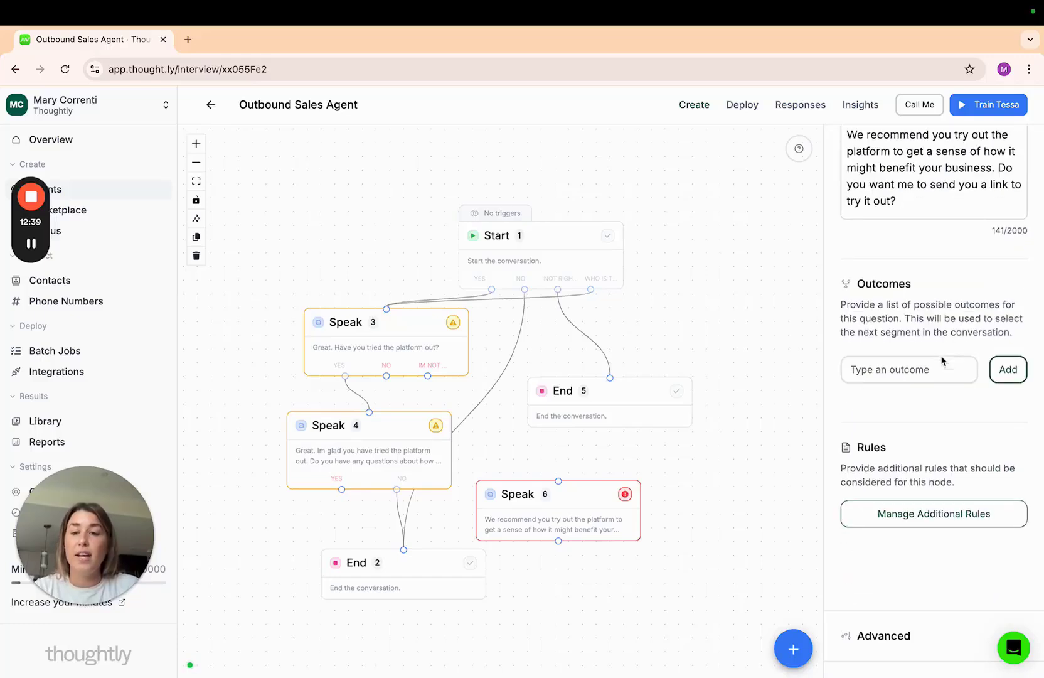
click(944, 368)
text(Yes)
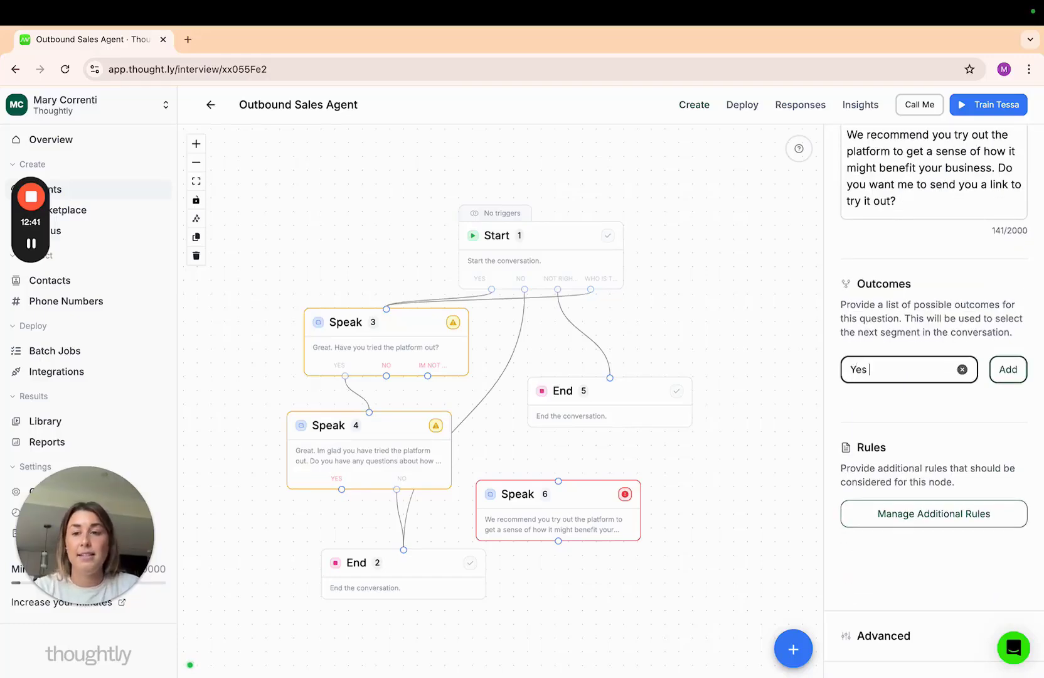
click(1011, 377)
click(914, 369)
text(N)
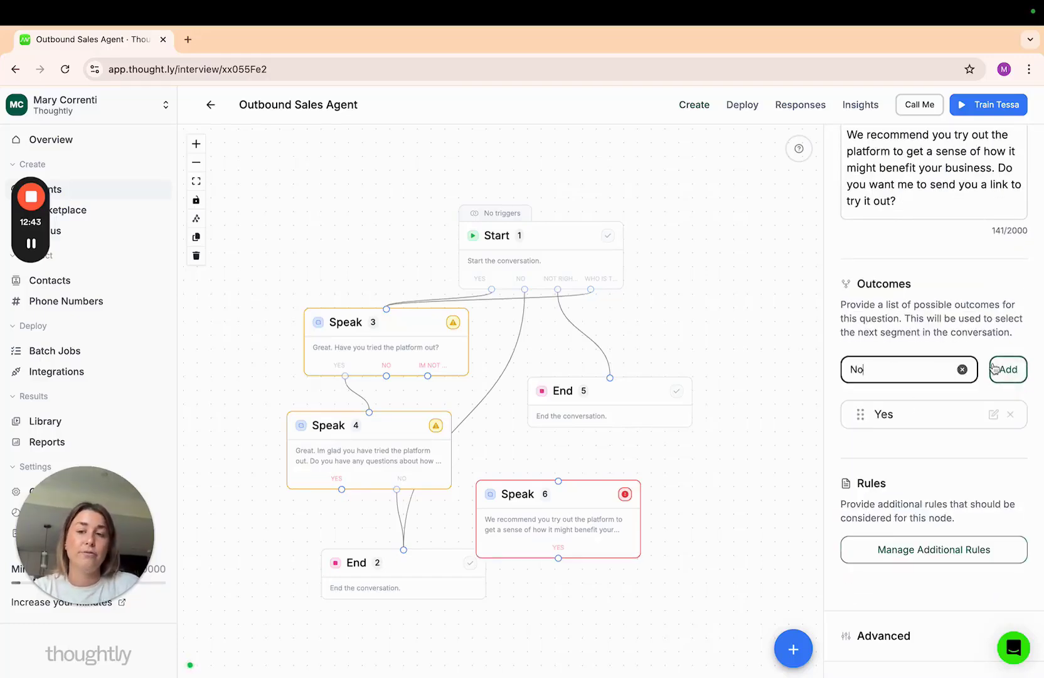
text(o)
click(995, 369)
Connect the "No" outcome of the "Have you tried the platform out?" Speak node to the new Speak node
click(771, 467)
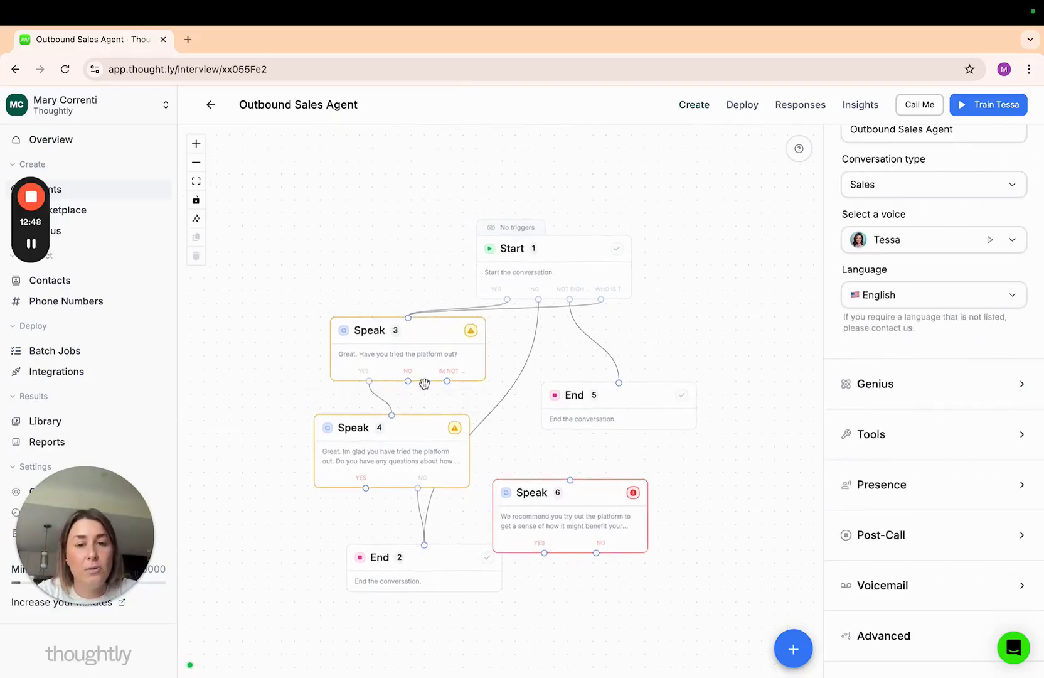
drag(408, 381, 571, 481)
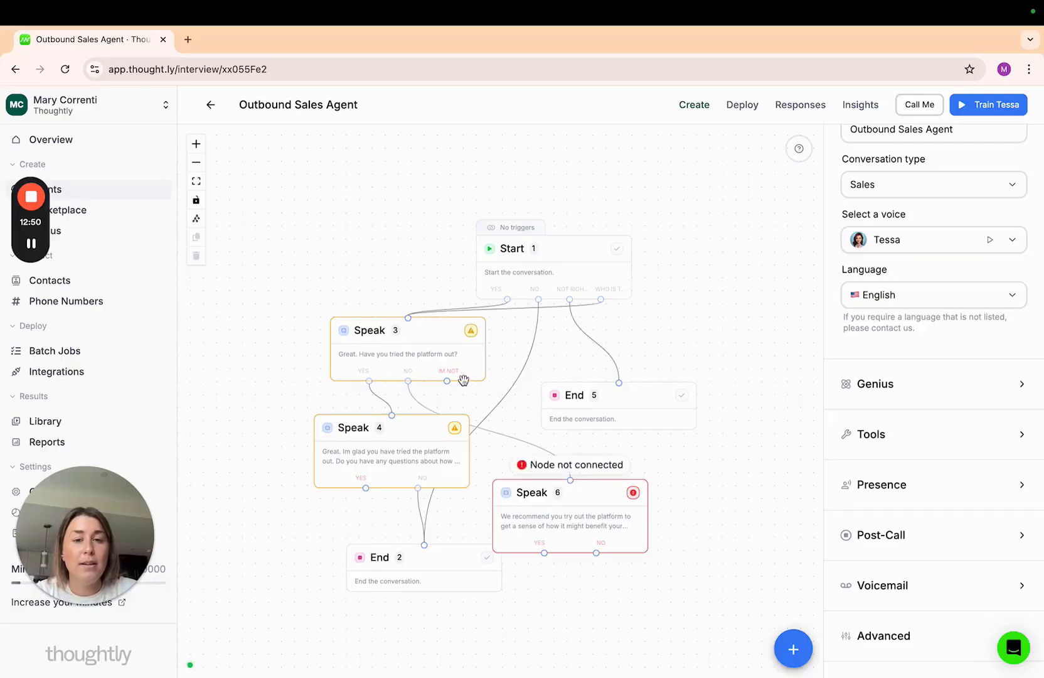
Open the "Have you tried the platform out?" Speak node and review its instructions and outcomes
click(446, 341)
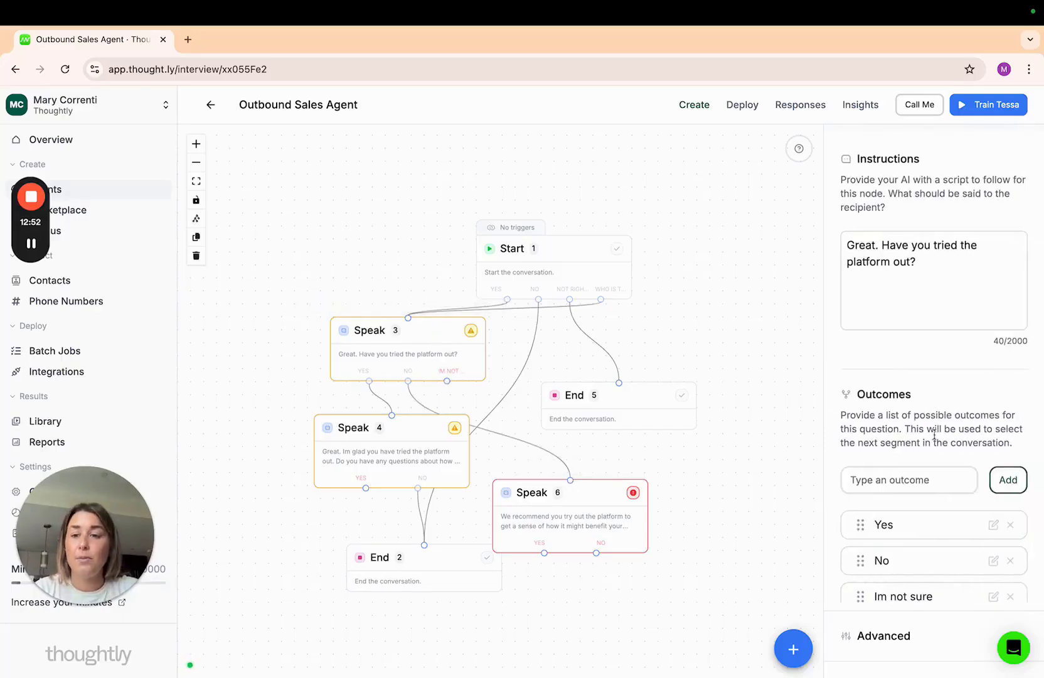
scroll(932, 443, down, 3)
scroll(914, 287, up, 3)
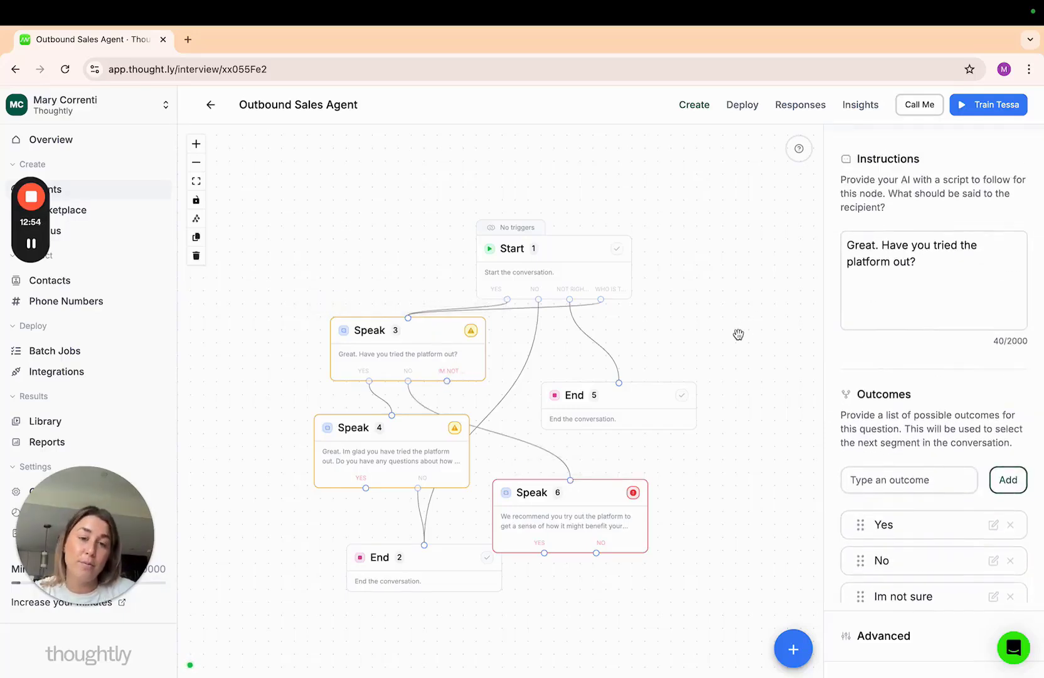
Connect the "Im not sure" outcome of Speak node 3 to Speak node 6, and shift node 6 slightly right to review its outcomes and rules
drag(447, 381, 570, 481)
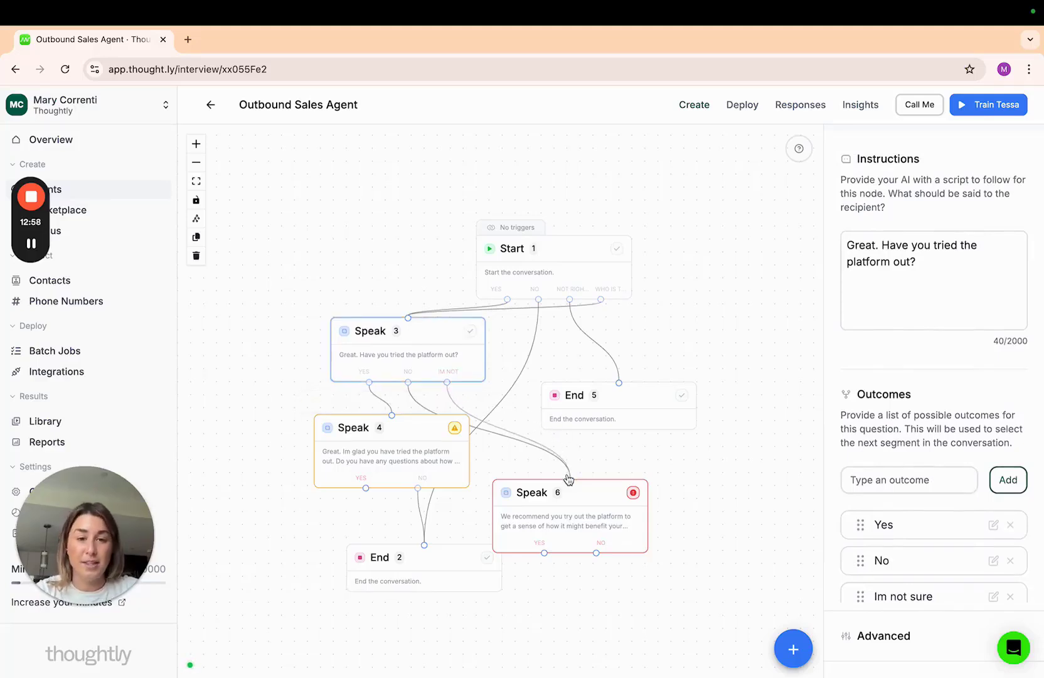
drag(604, 532, 635, 517)
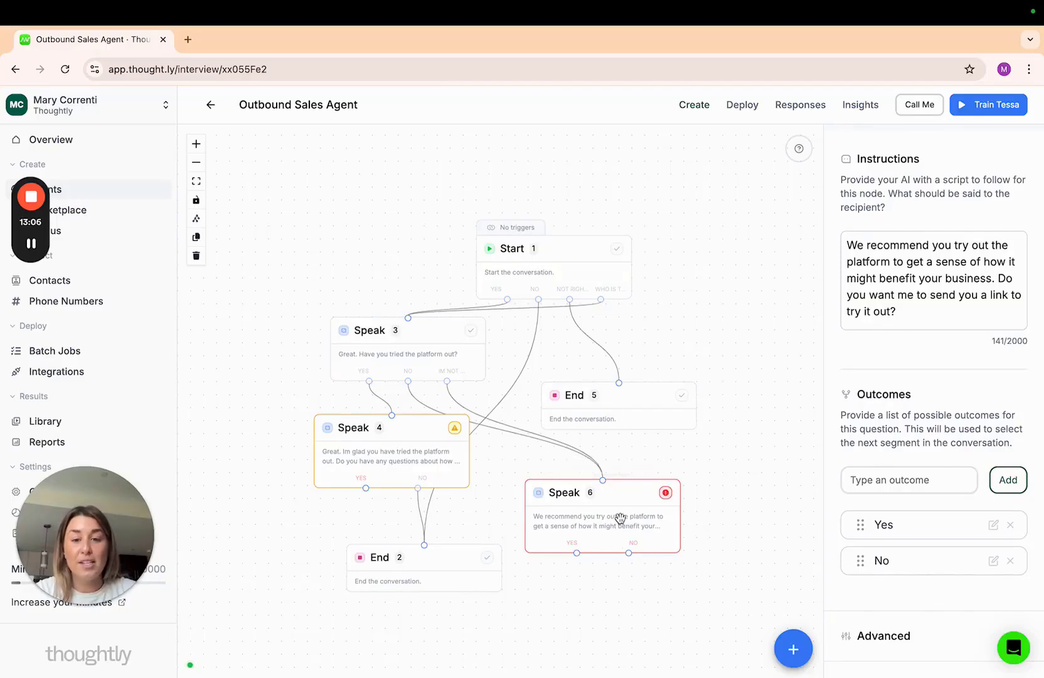
click(926, 322)
scroll(926, 322, down, 3)
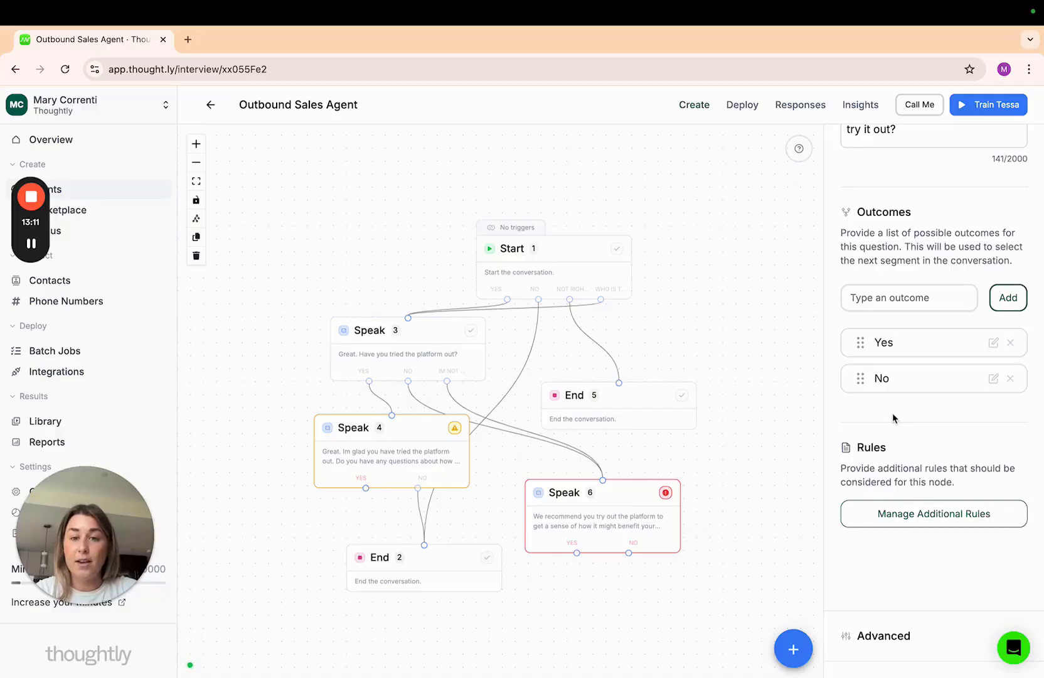
Add an Action node below Speak node 6 and connect that Speak node's "Yes" outcome to it
click(793, 648)
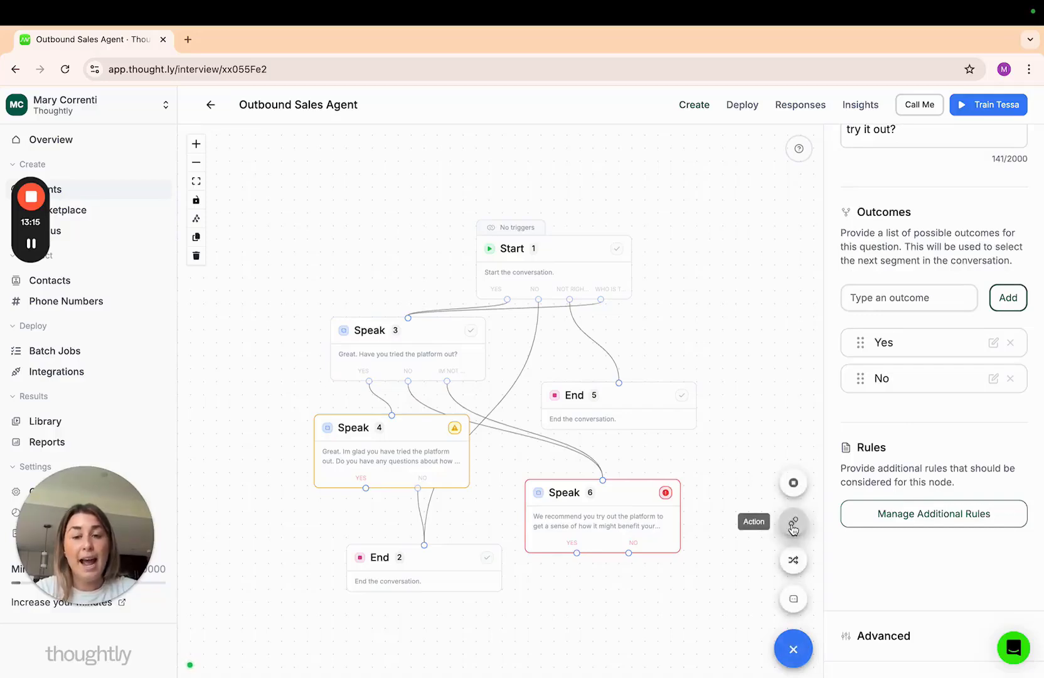
click(793, 526)
drag(527, 397, 620, 598)
drag(576, 553, 591, 595)
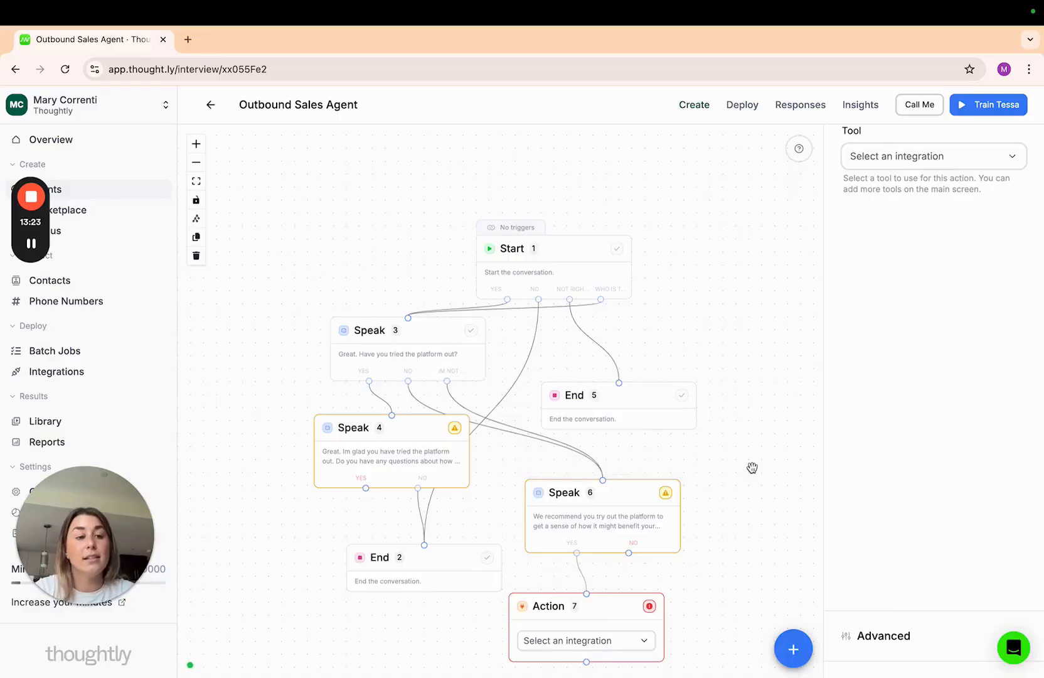
Try connecting Speak node 6's "No" outcome to End node 2, and delete both that connection and the Action node
drag(758, 466, 702, 312)
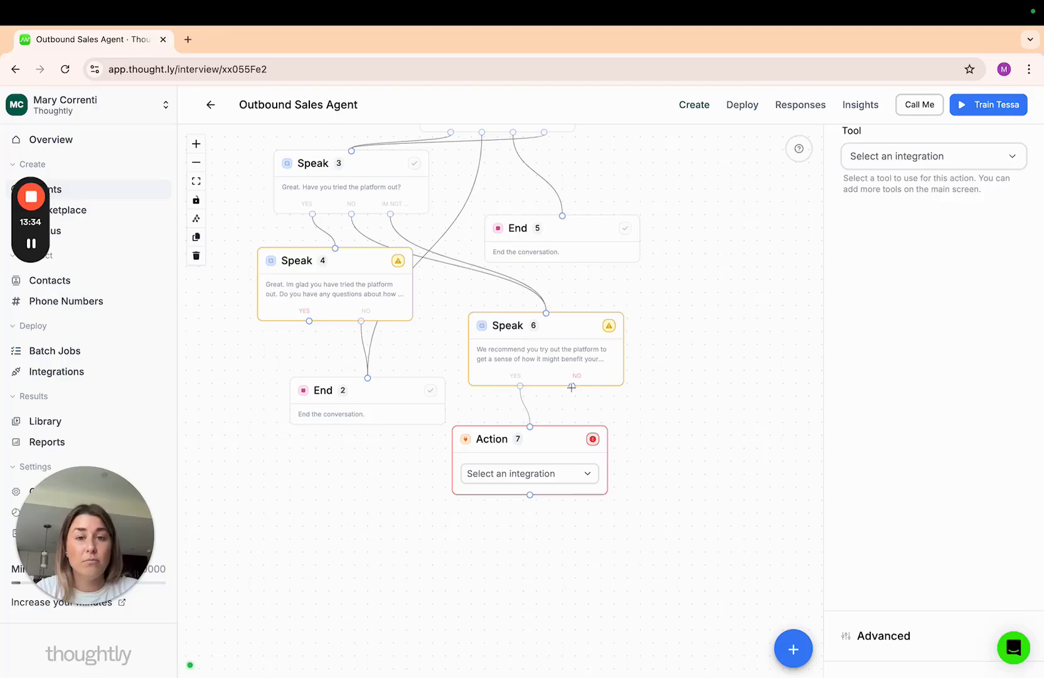
drag(572, 387, 368, 378)
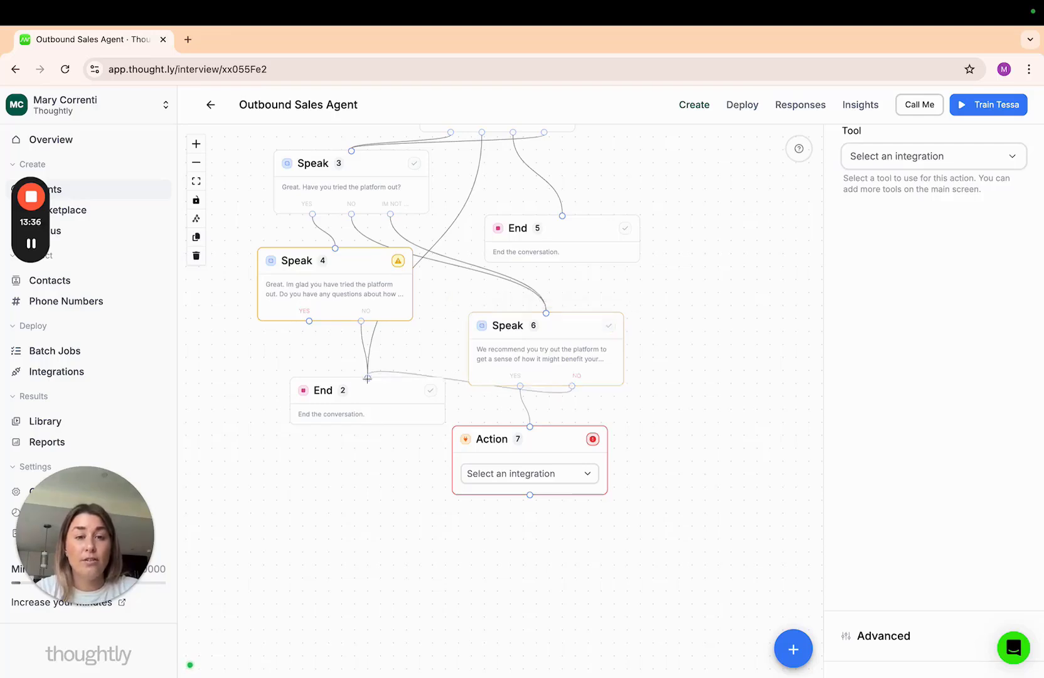
key(Delete)
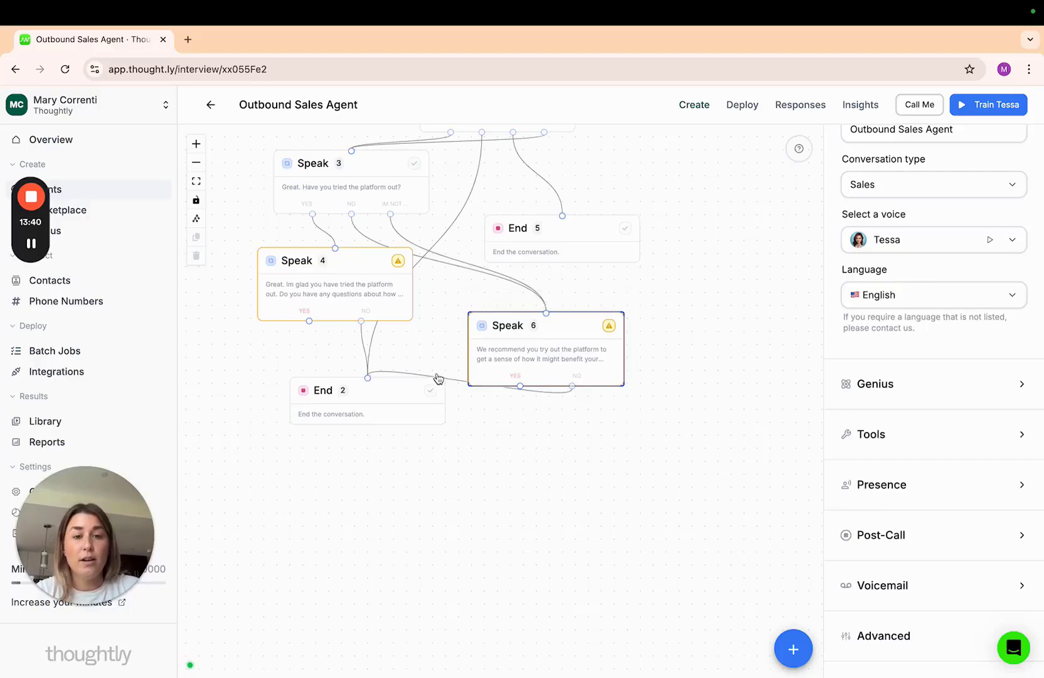
click(407, 375)
key(Delete)
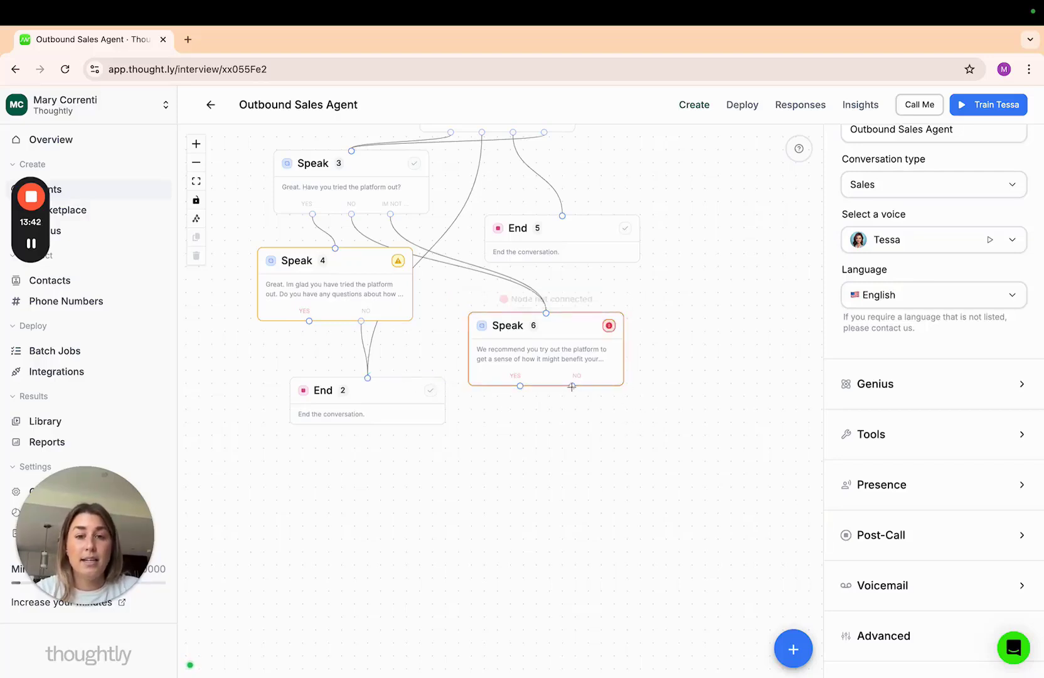
Connect the "No" outcome of Speak node 6 to Speak node 4, which asks about questions on using the platform
drag(573, 385, 567, 282)
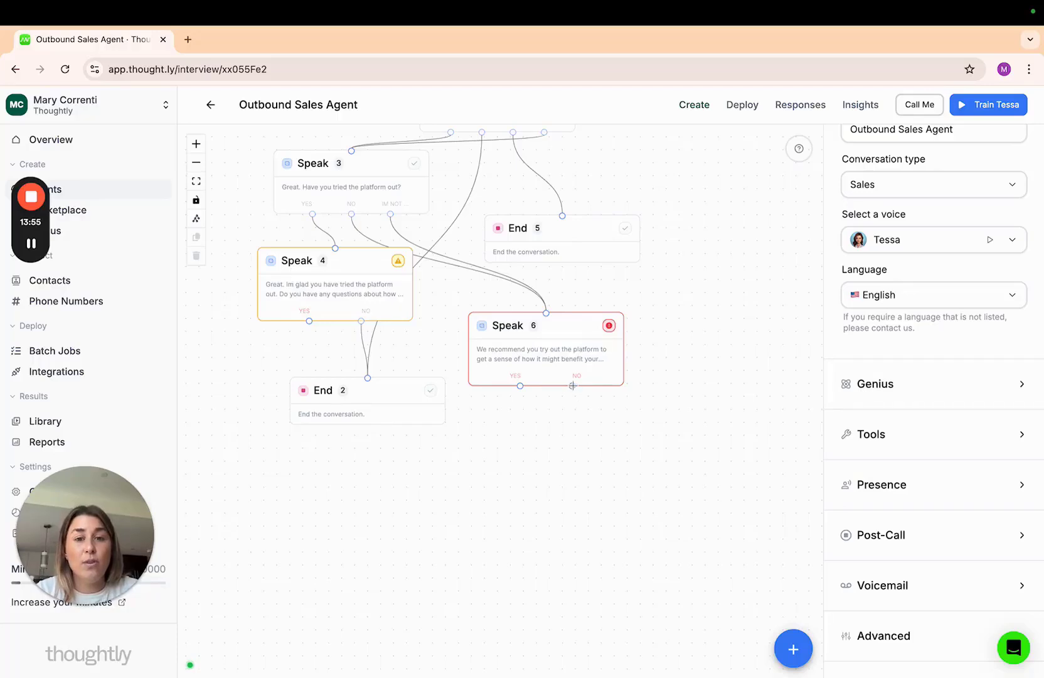
drag(572, 386, 339, 246)
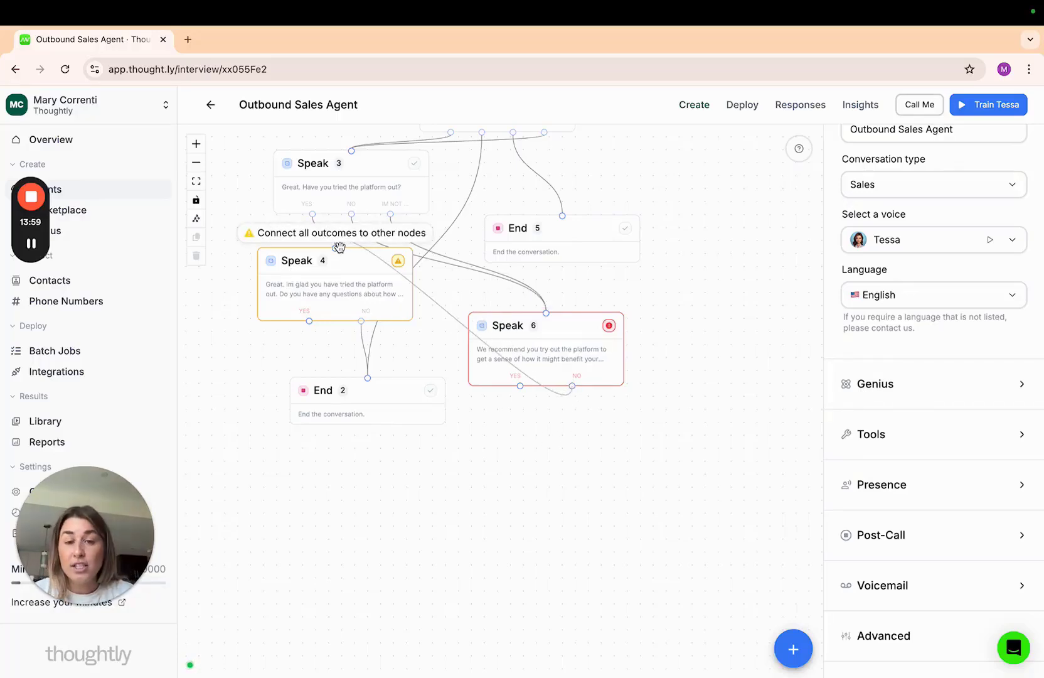
drag(339, 246, 340, 246)
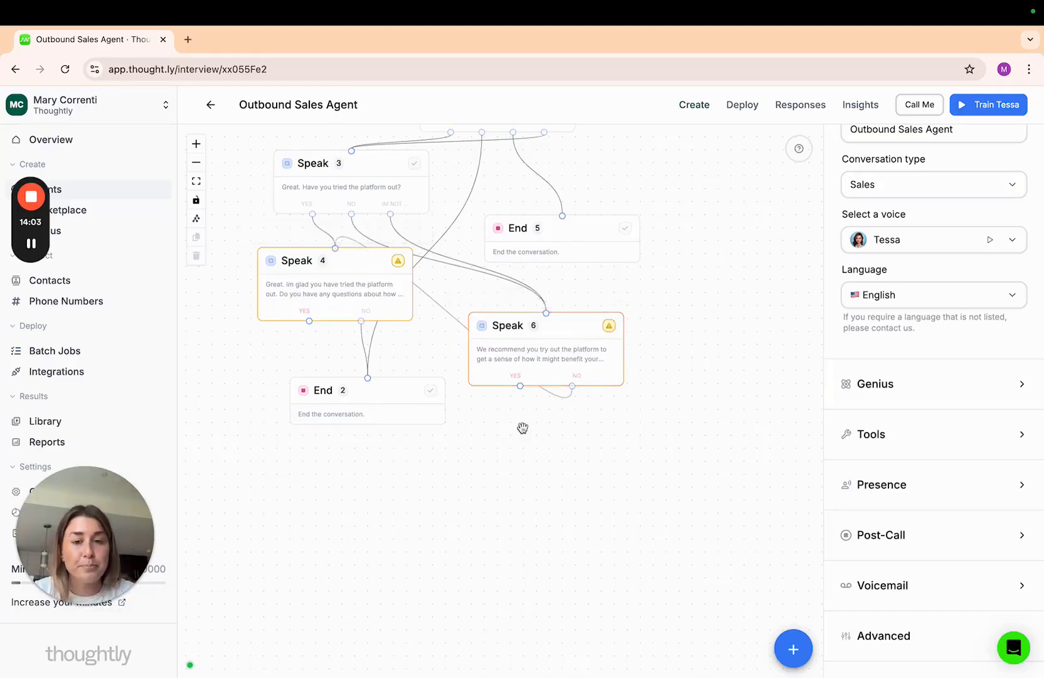
Add an Action node below Speak node 6 and link it between that node's "Yes" outcome and End node 2
click(793, 648)
click(793, 483)
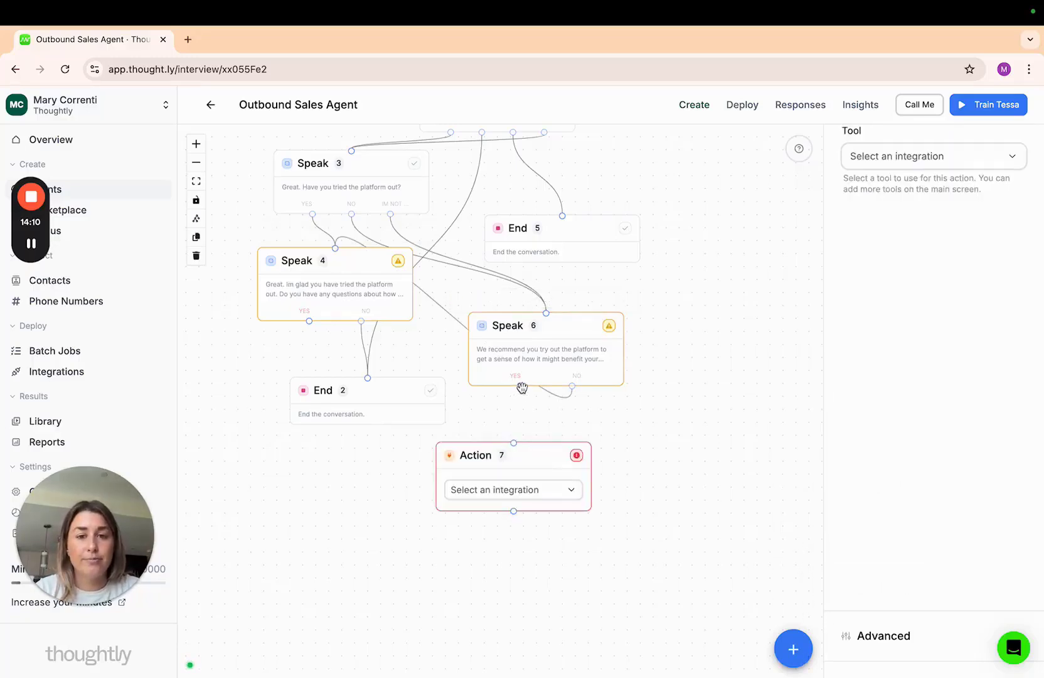
drag(518, 387, 519, 443)
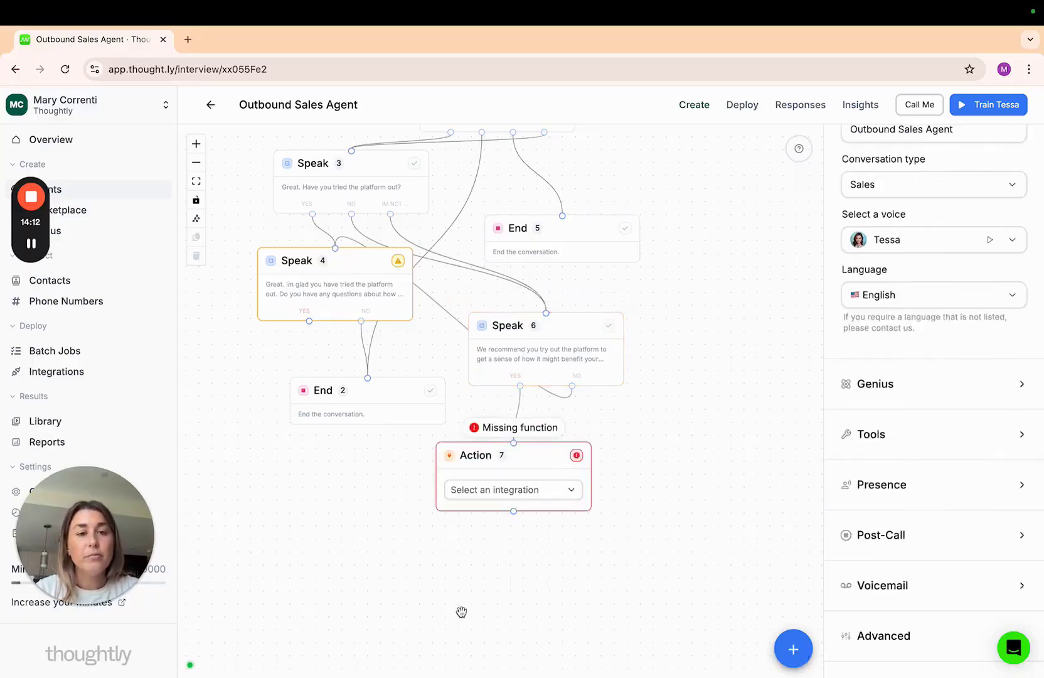
click(323, 285)
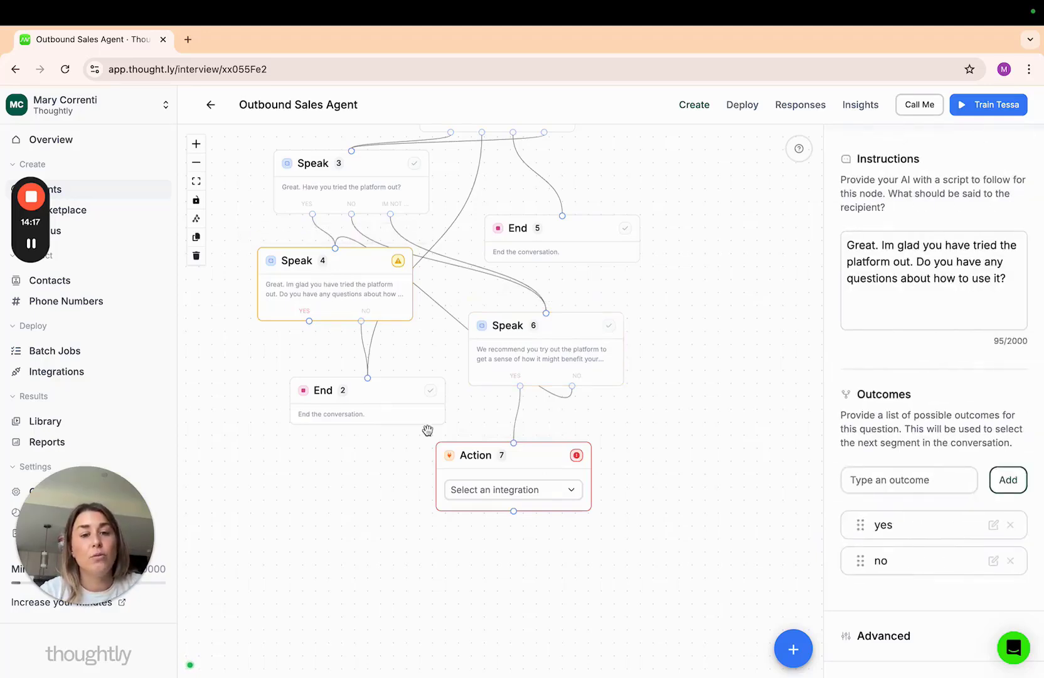
drag(513, 511, 368, 378)
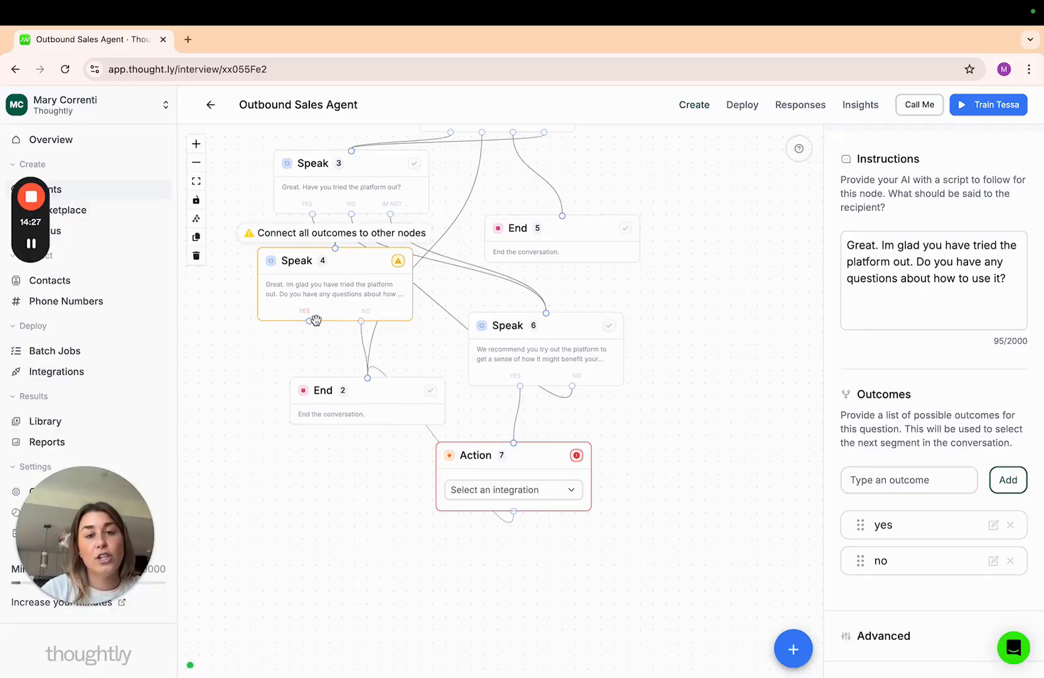
Add the rule "Answer any questions they have based on the knowledge you have on Thoughtly" to Speak node 4
scroll(989, 533, down, 3)
click(937, 515)
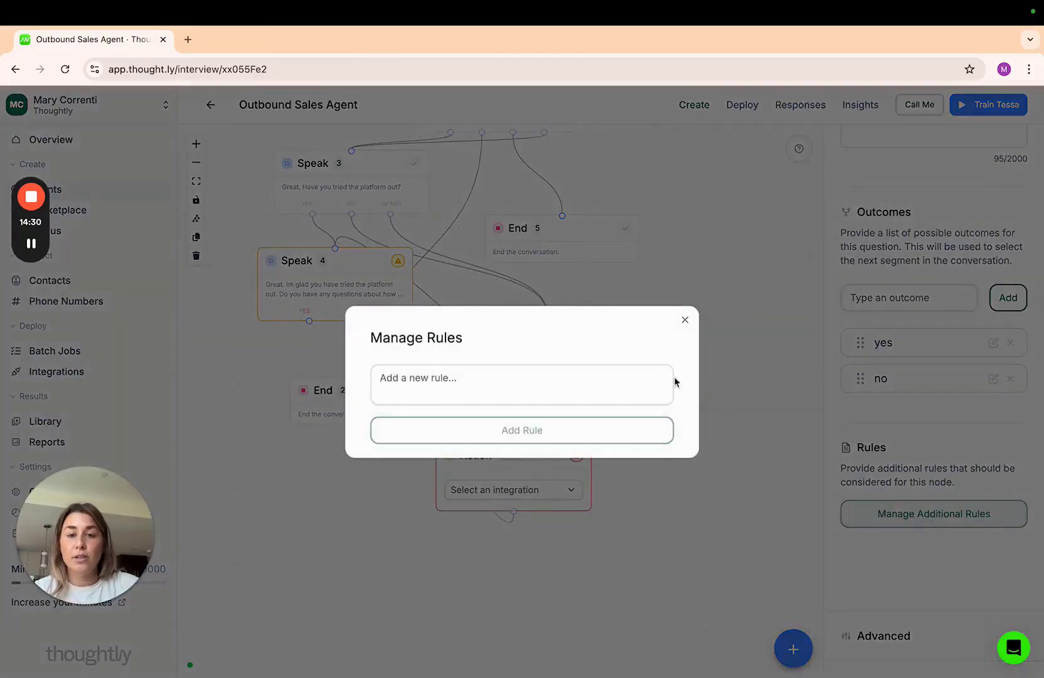
click(670, 381)
text(Answer any qu)
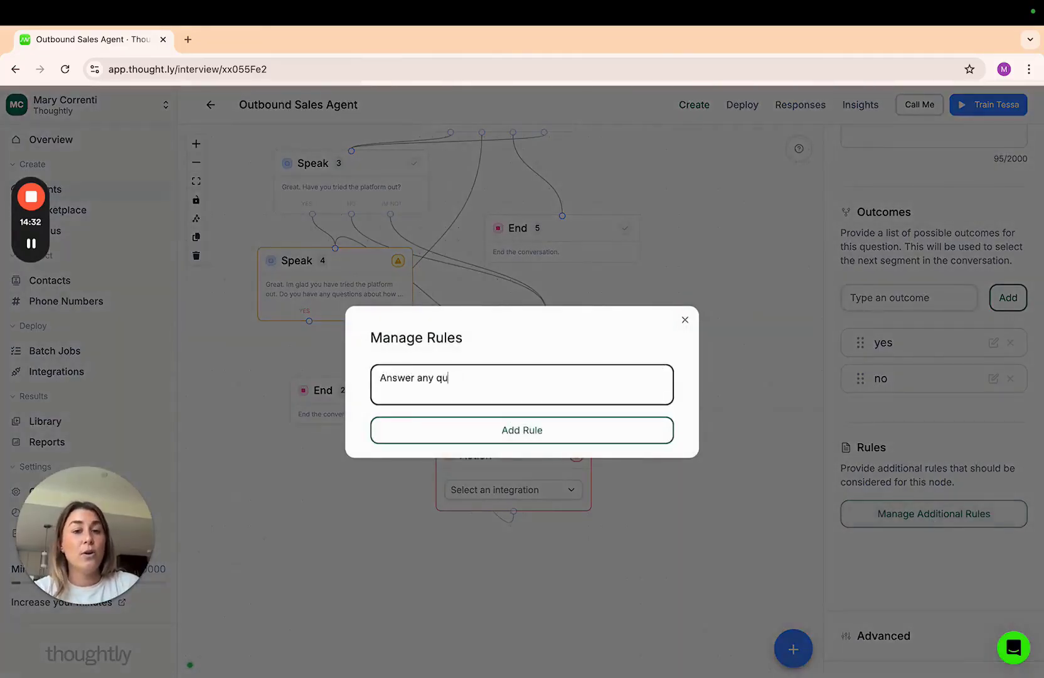
text(estions they have bas)
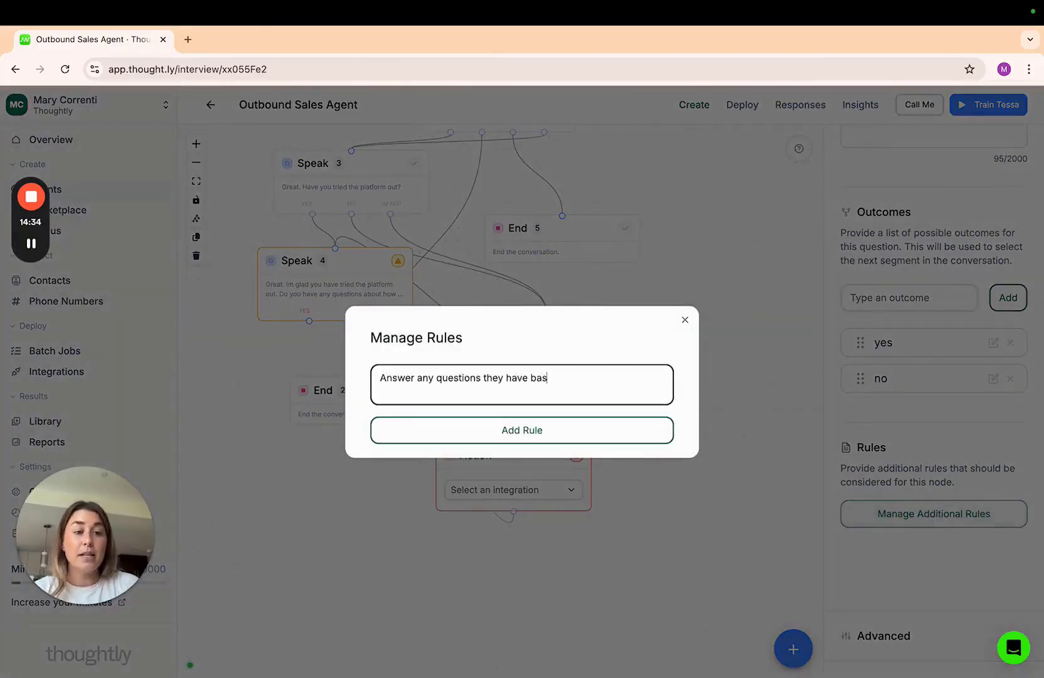
text(ed on the)
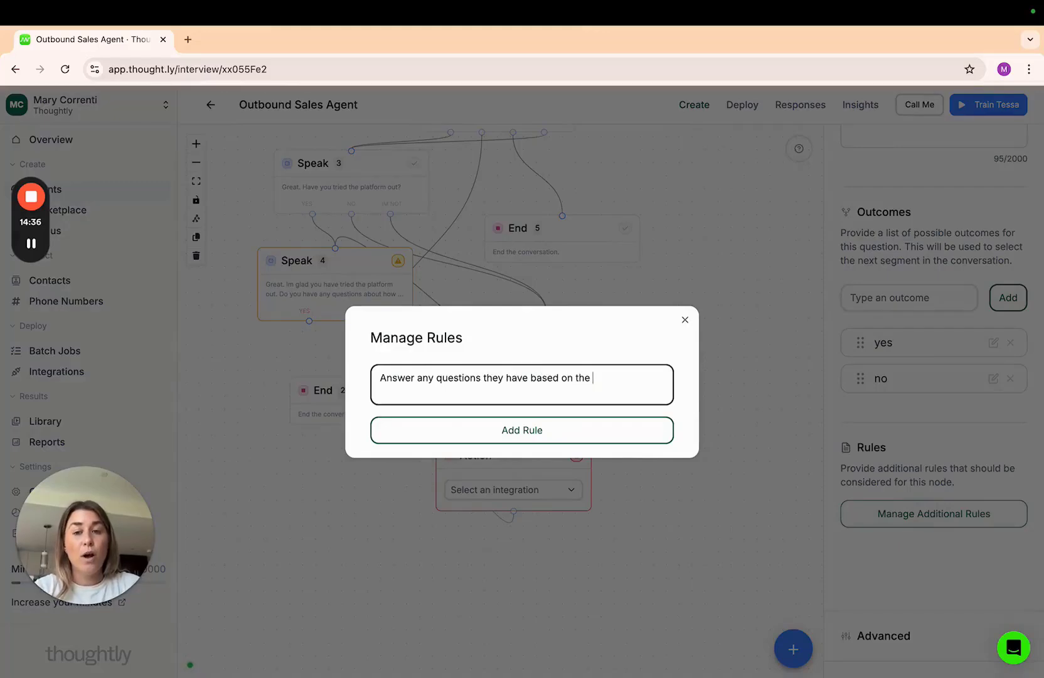
text( knowledge you ha)
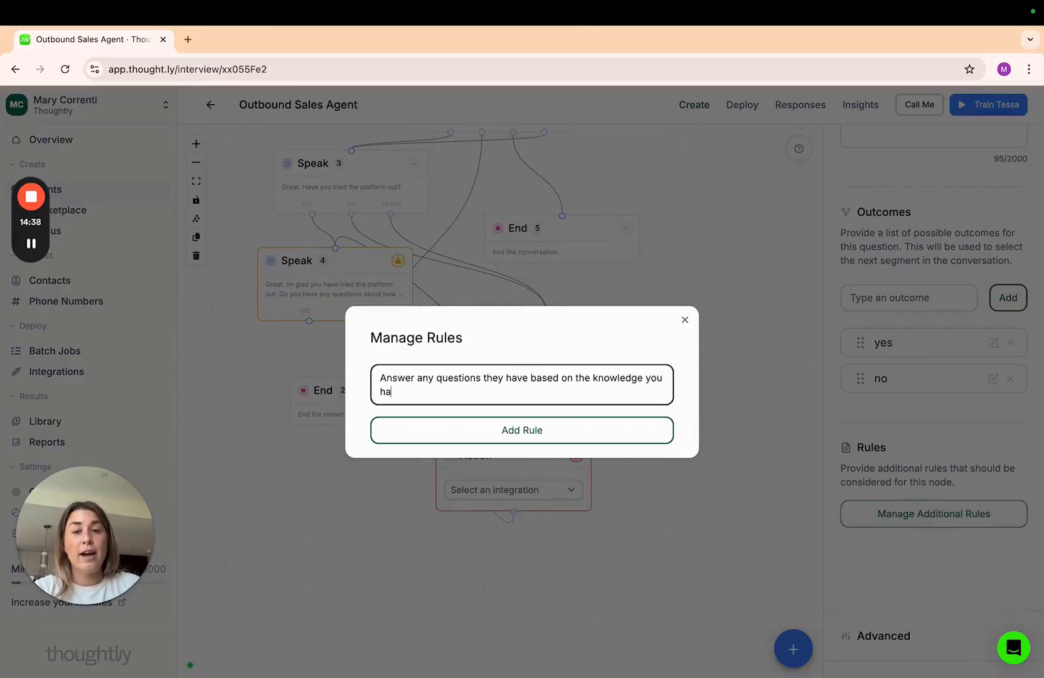
text(ve on Thoughtly)
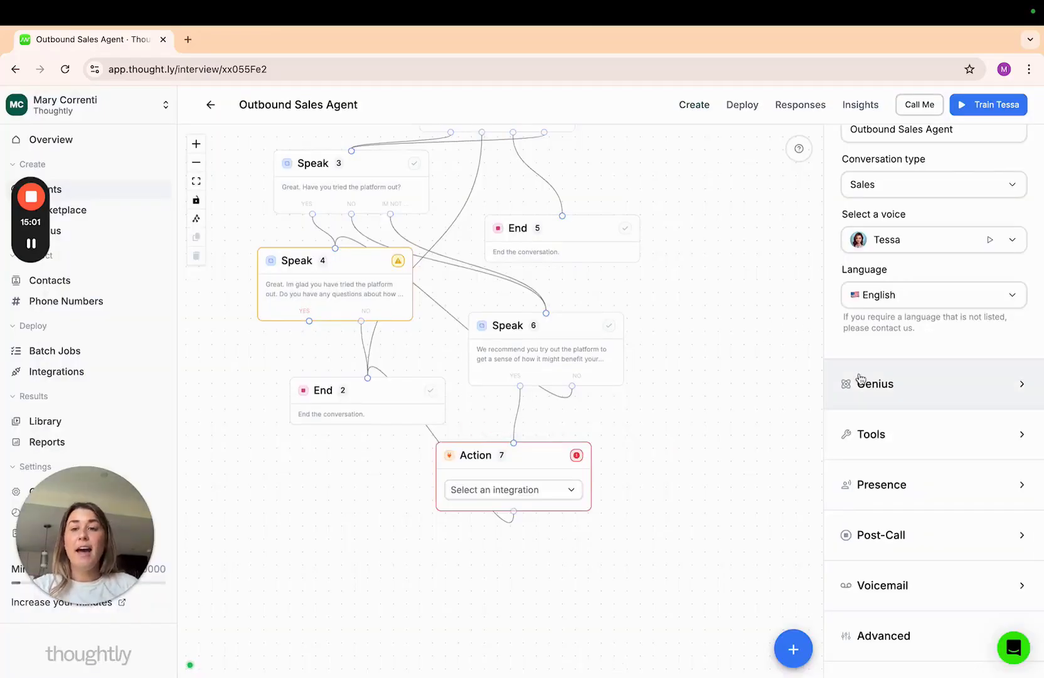
Open the agent's Genius settings, review how a Genius database is selected or created, and return to the main settings
click(931, 389)
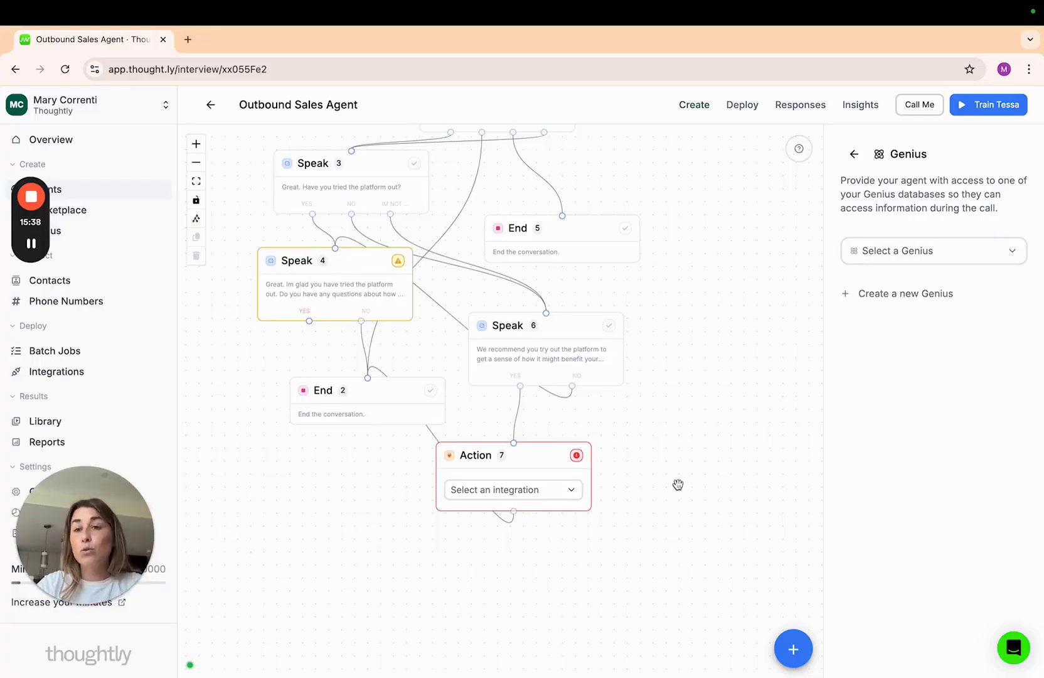
click(852, 154)
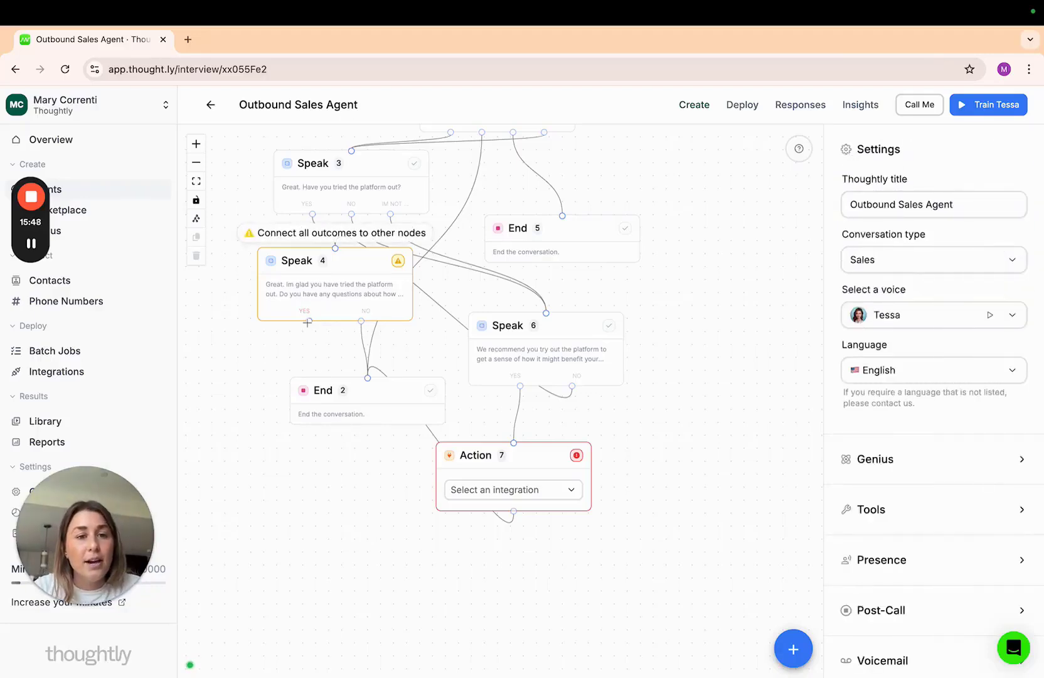
Connect the "Yes" outcome of Speak node 4 to End node 2 and bring the whole conversation flow into view
drag(307, 322, 369, 378)
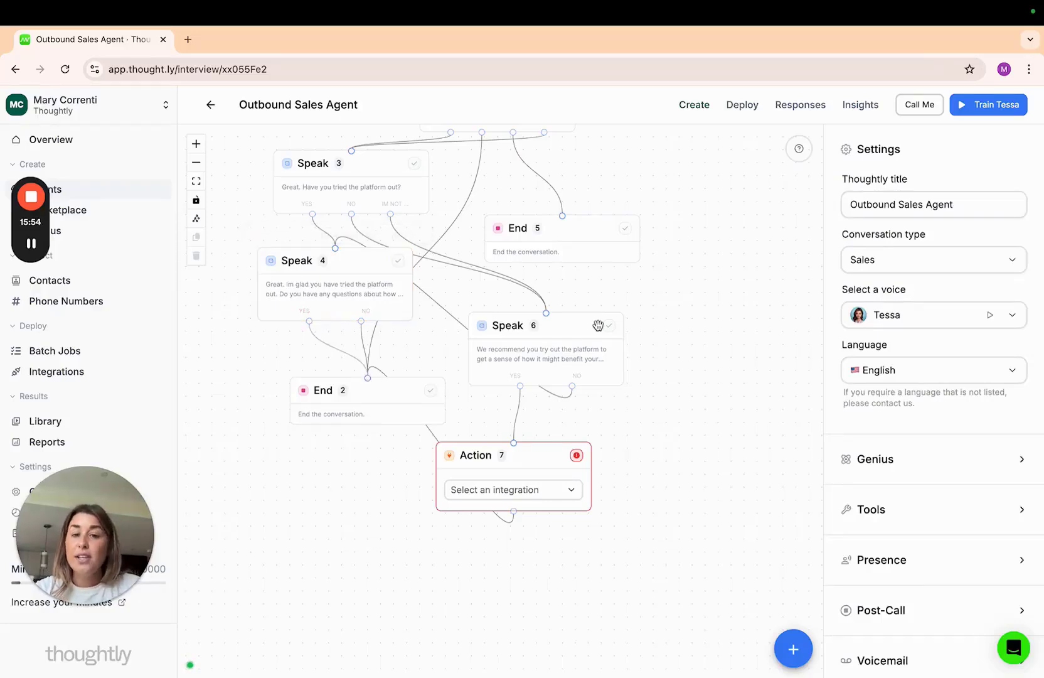
drag(650, 303, 685, 374)
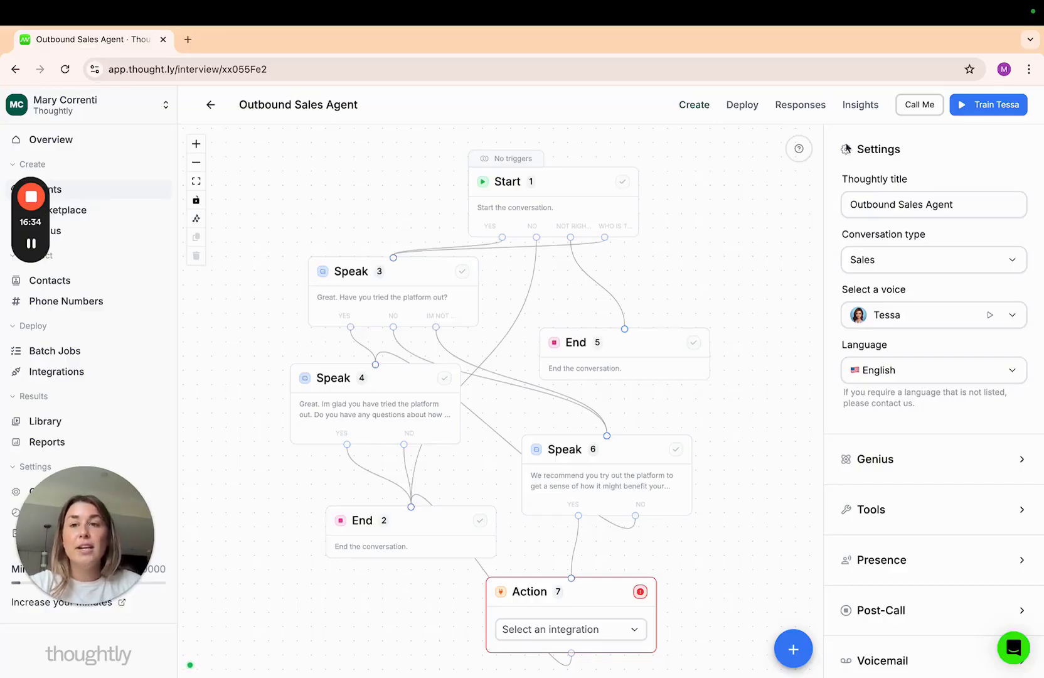
Open the confirmation for a test call to your own contact and dismiss it without calling
click(909, 105)
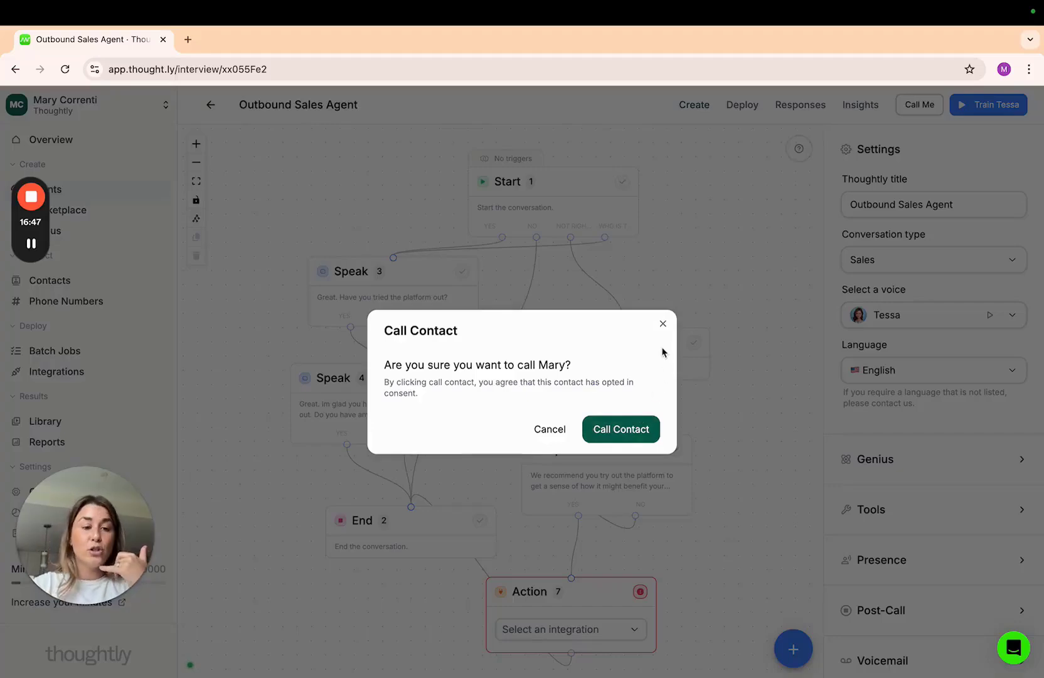
click(662, 323)
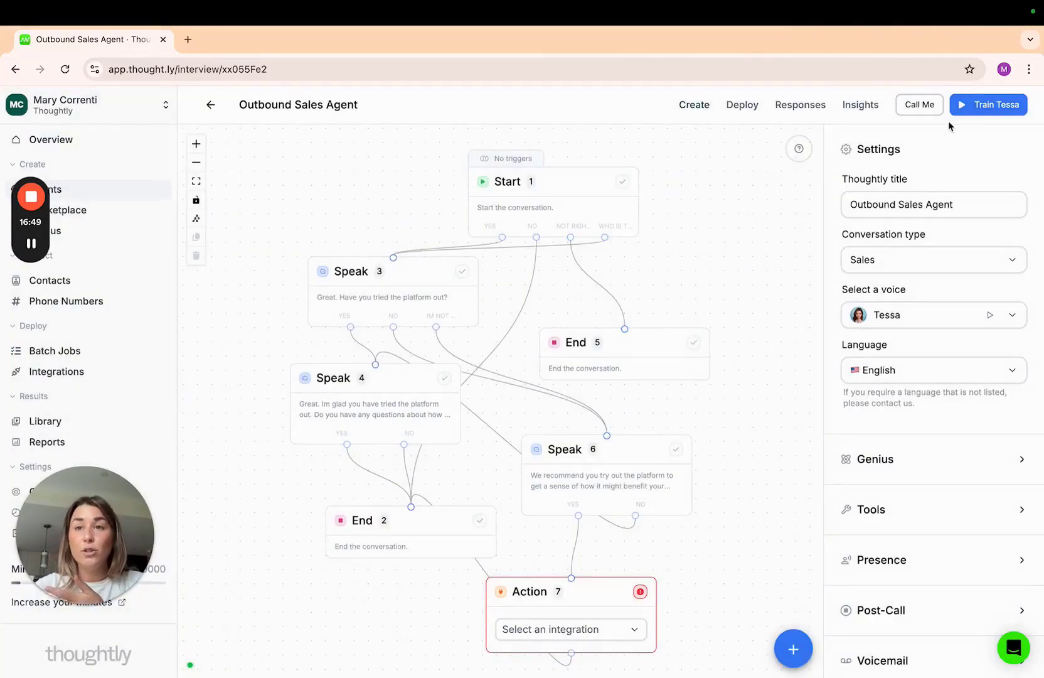
Test the agent in a training chat, answering "yes" to its opening question and "no" to the next, review its replies and close the chat
click(965, 112)
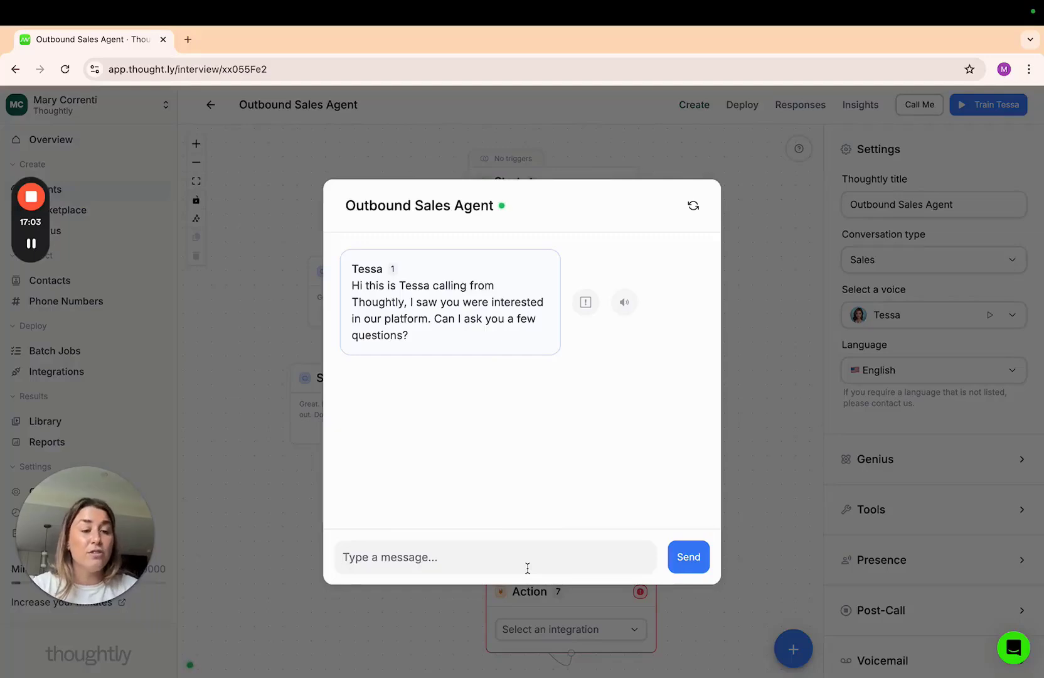
text(yes)
key(Return)
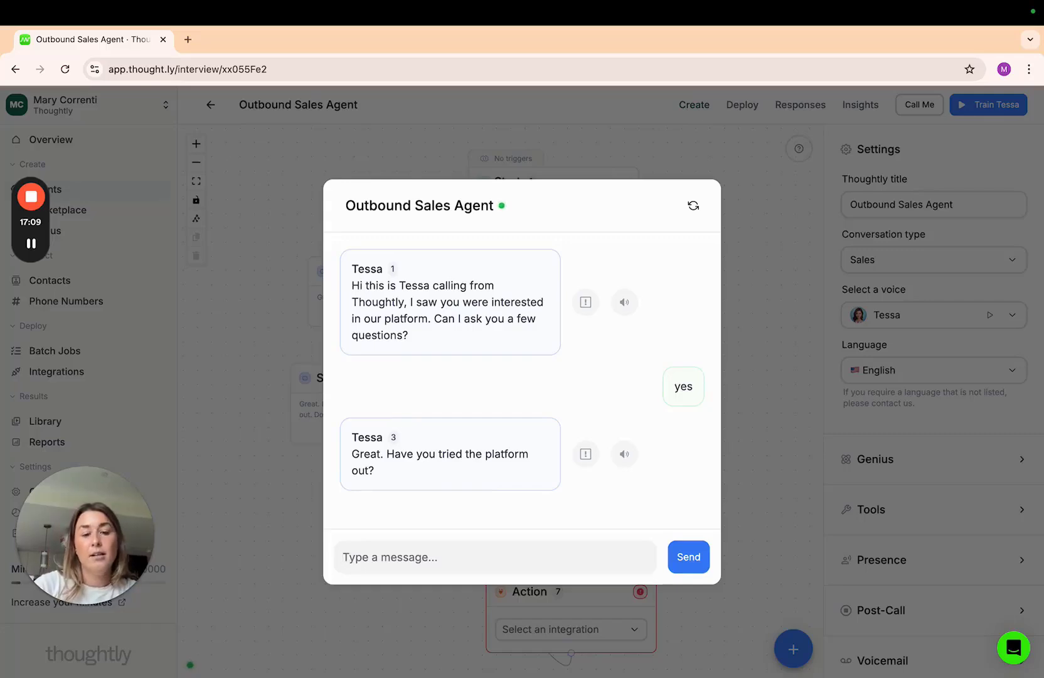
text(no)
key(Return)
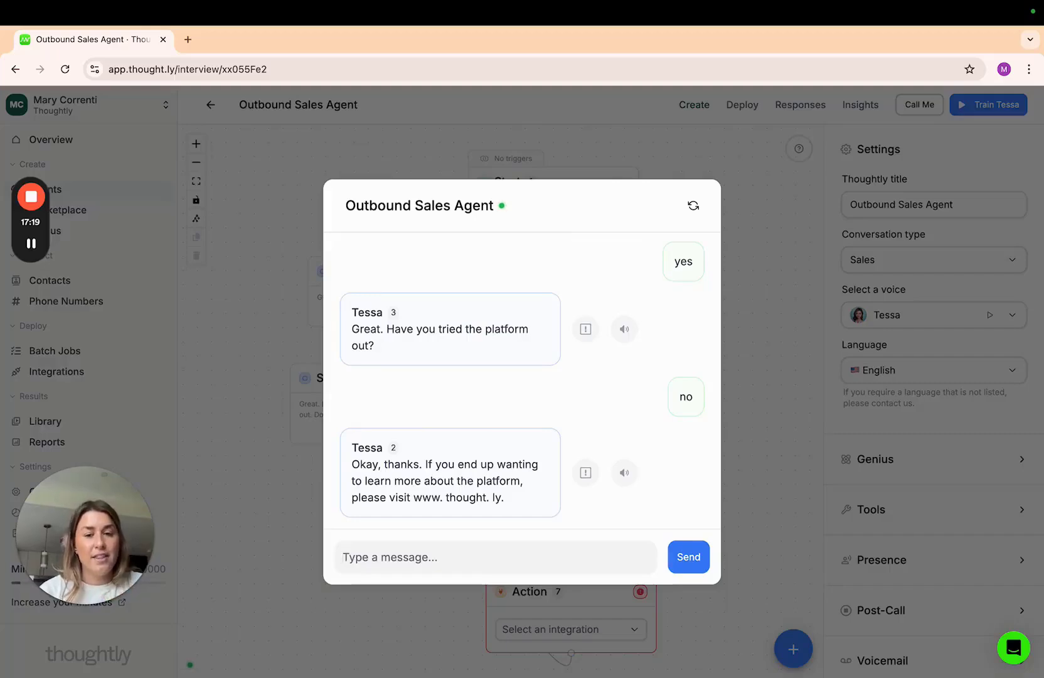
drag(532, 499, 443, 495)
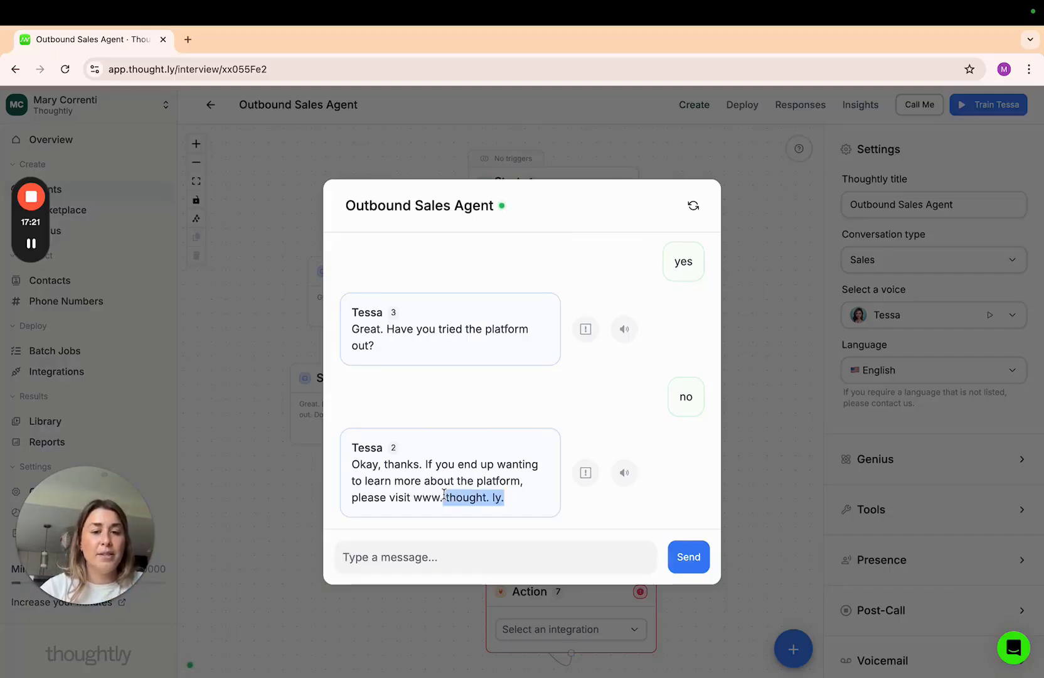
click(486, 550)
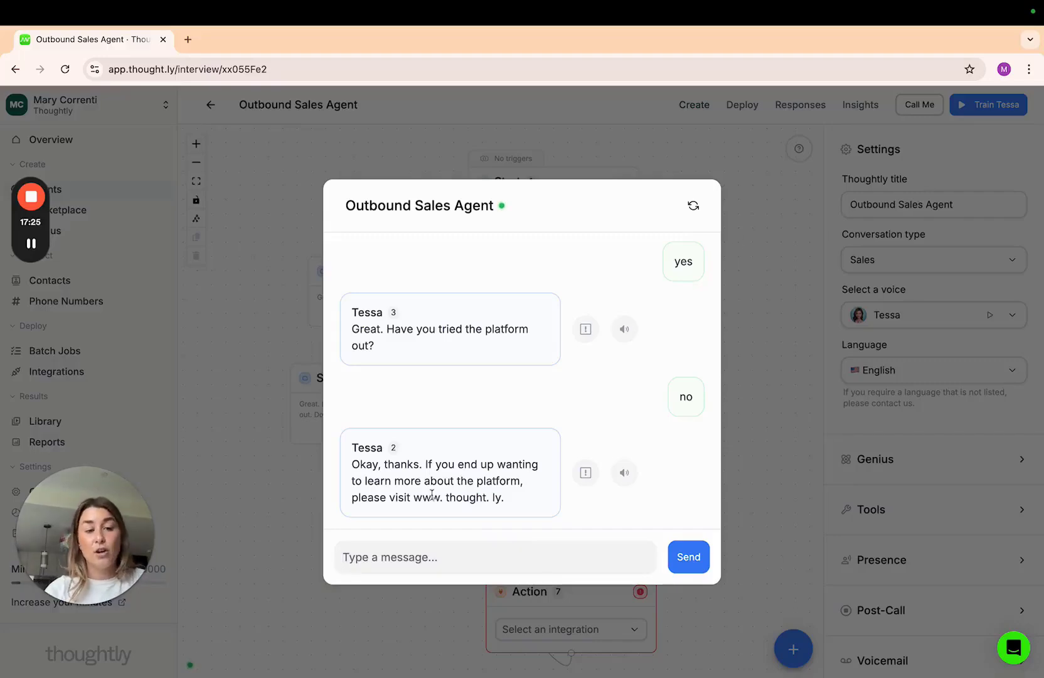
click(779, 540)
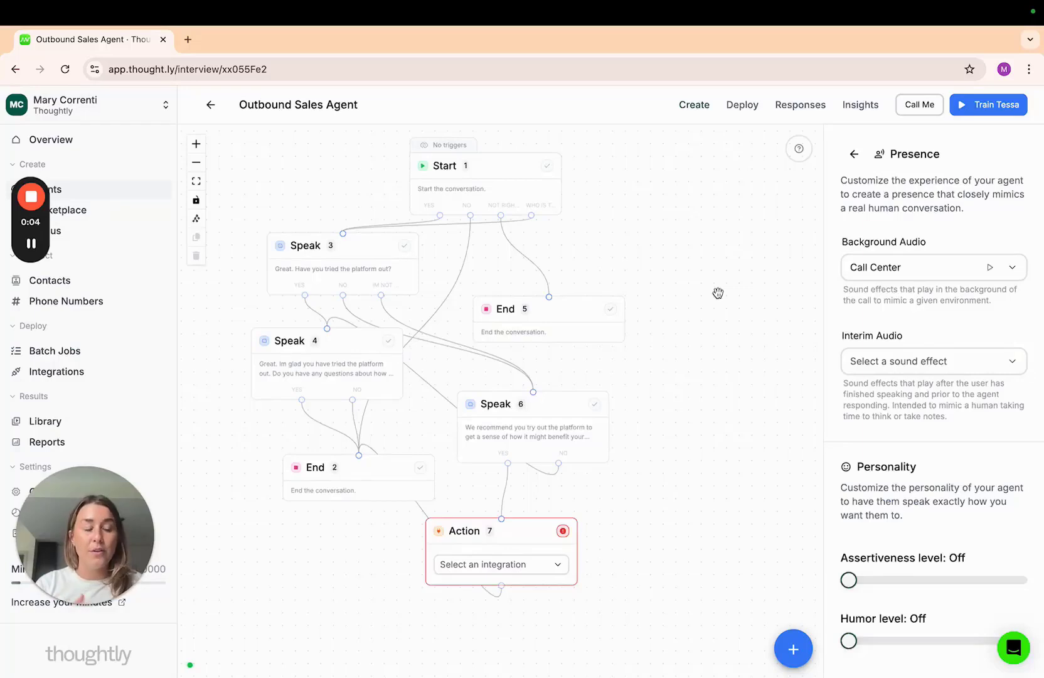
Leave the Presence settings and return to the agent's main settings
click(852, 155)
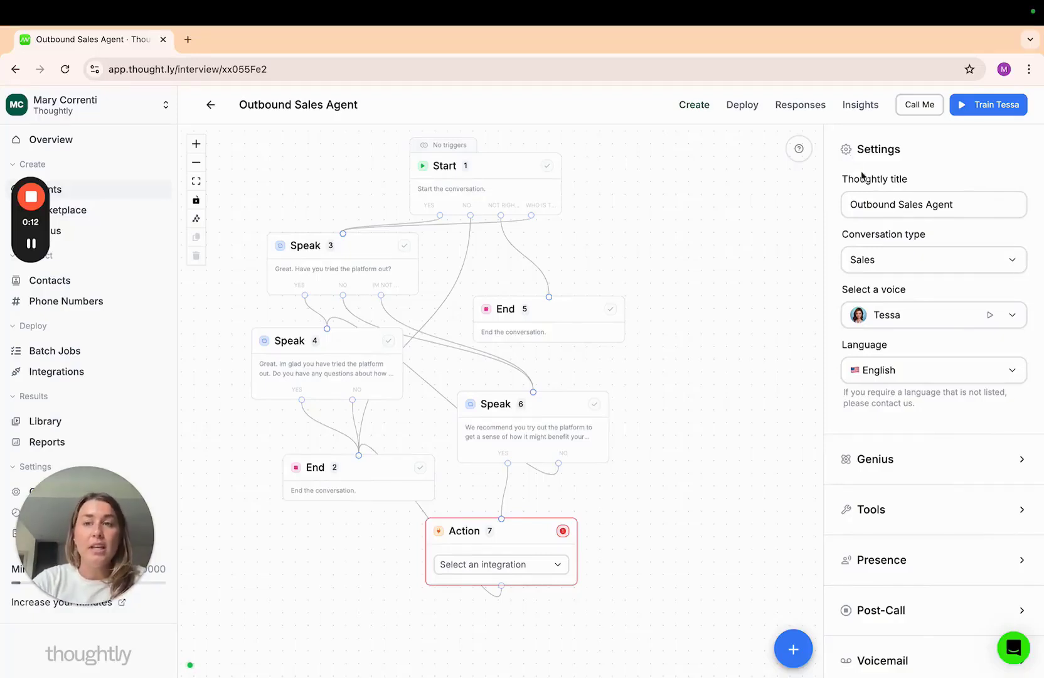
Browse the full list of available agent voices, from English through Portuguese, and close it without choosing another
click(883, 204)
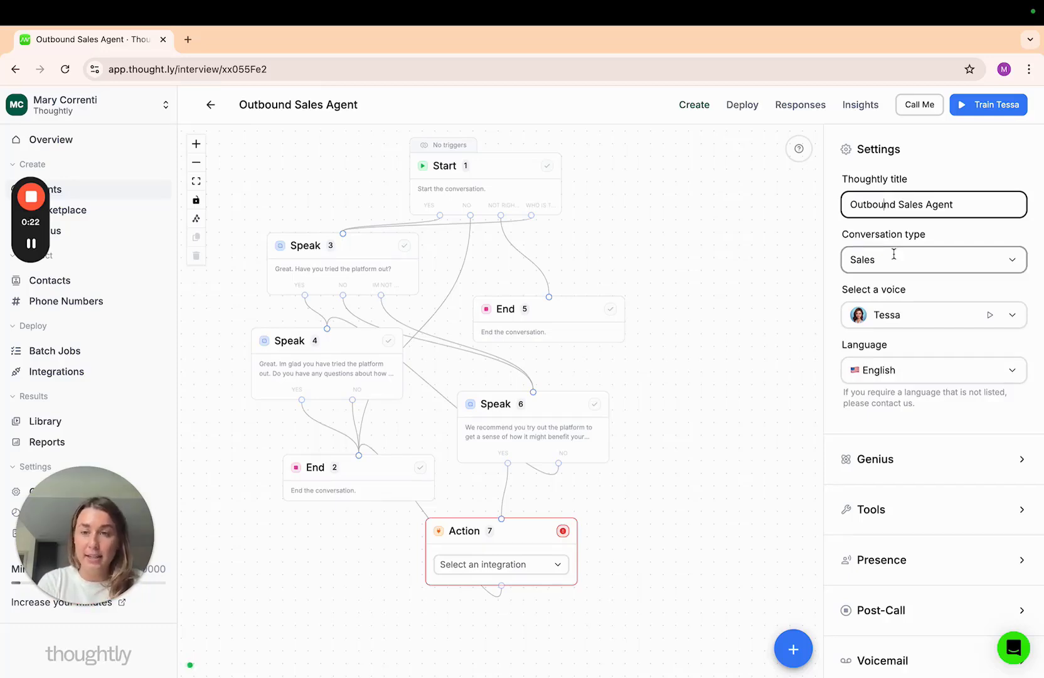
click(1011, 315)
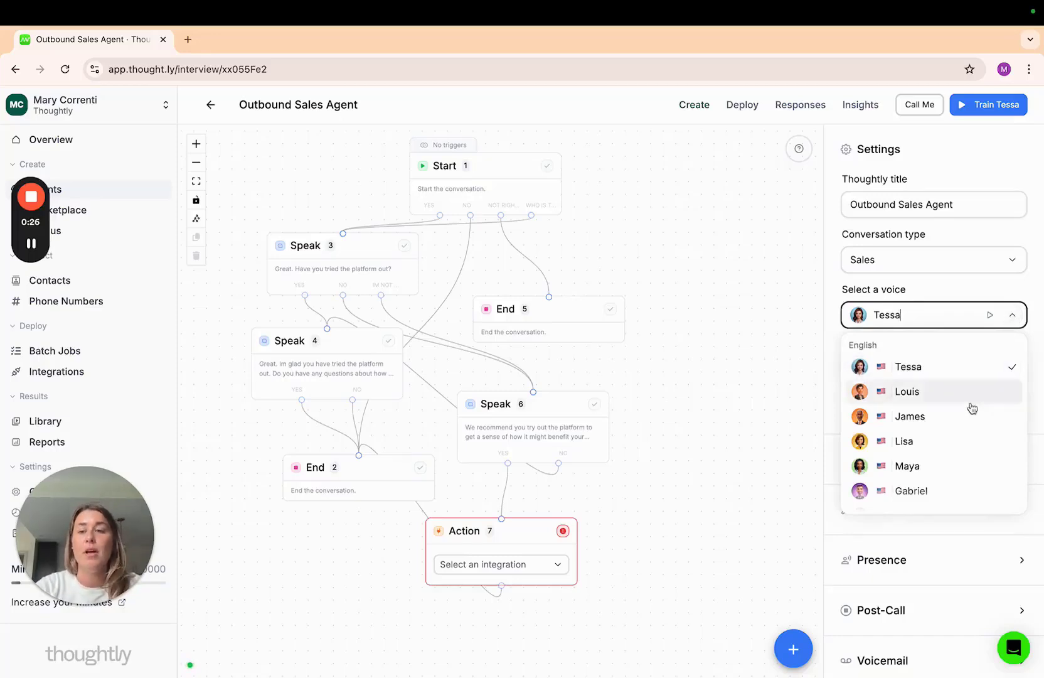
scroll(967, 419, down, 3)
scroll(967, 419, down, 3)
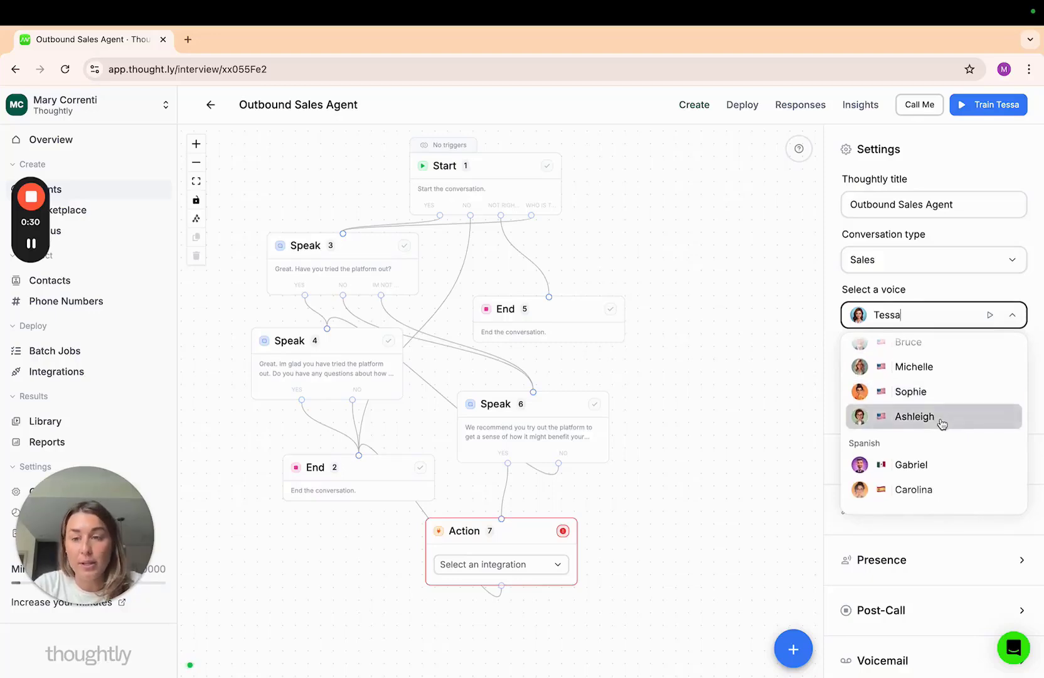
scroll(942, 419, down, 1)
scroll(940, 418, up, 2)
scroll(940, 418, down, 5)
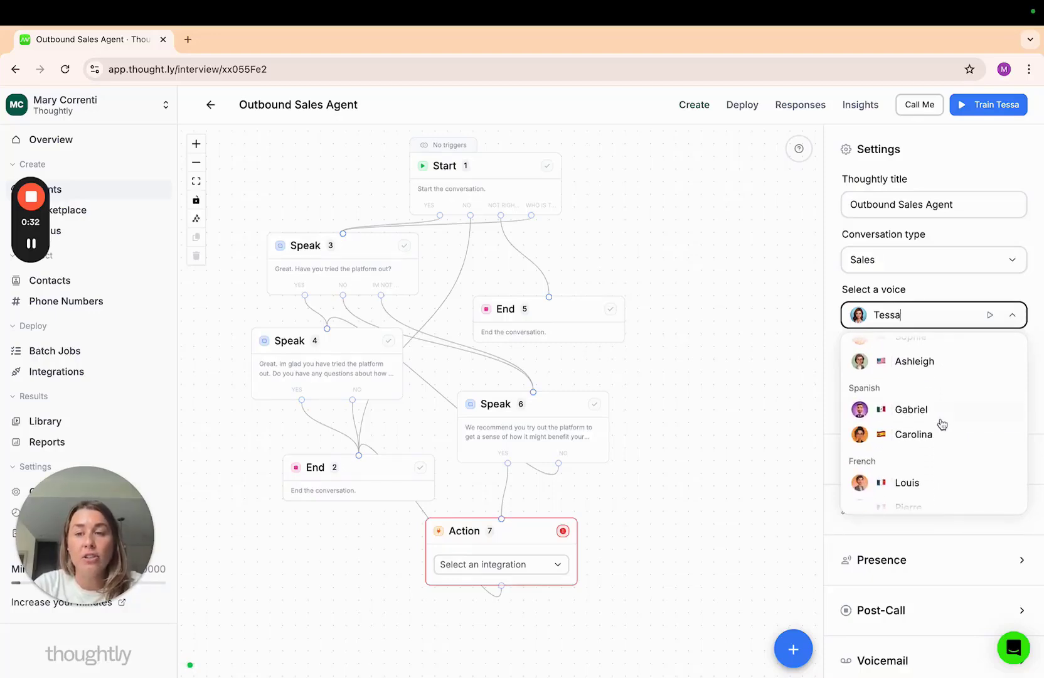
scroll(942, 424, down, 3)
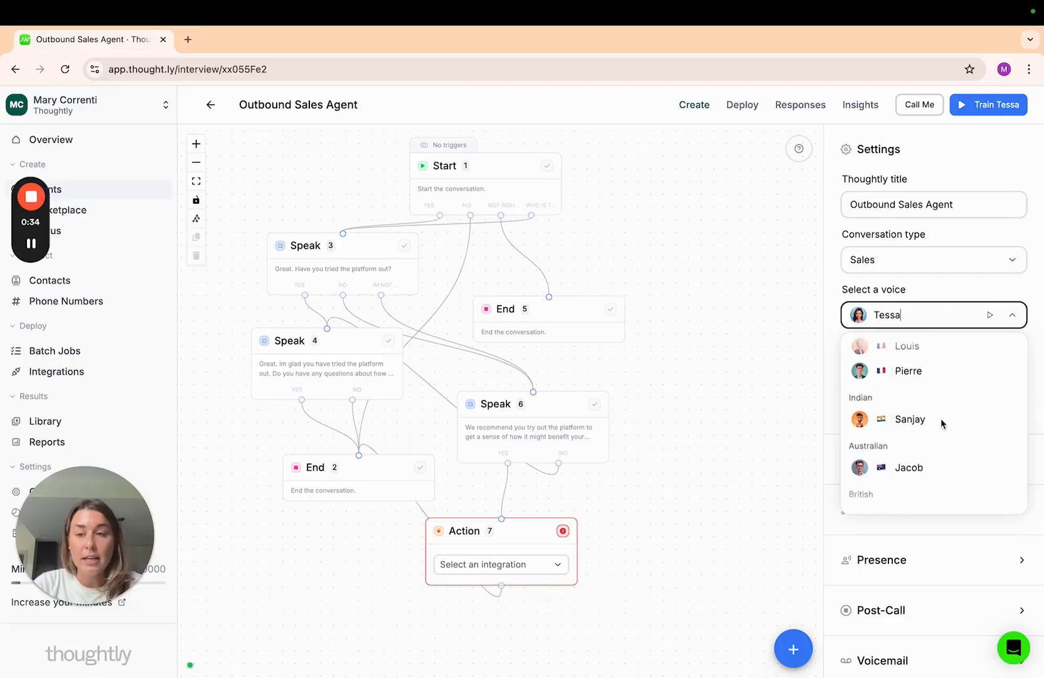
scroll(942, 425, down, 1)
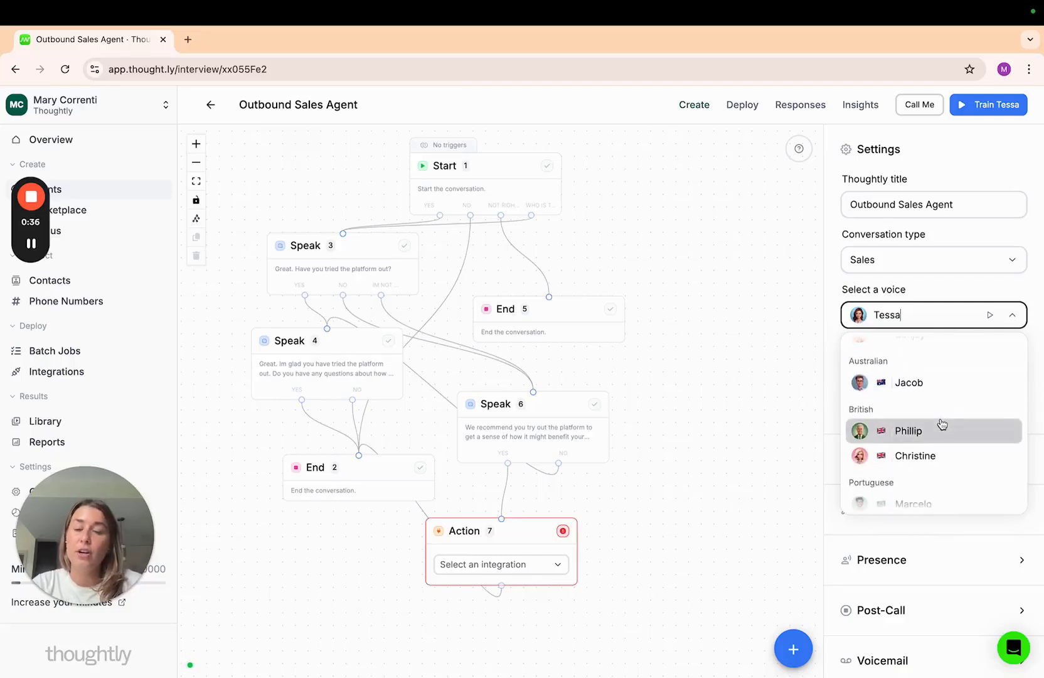
scroll(942, 424, down, 1)
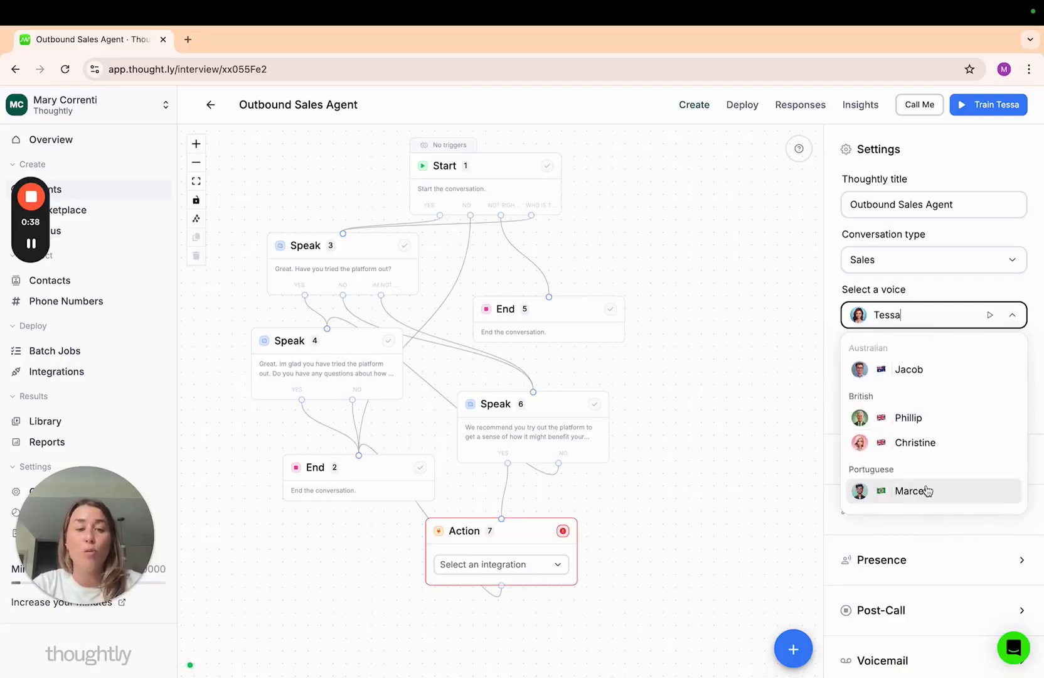
click(1011, 317)
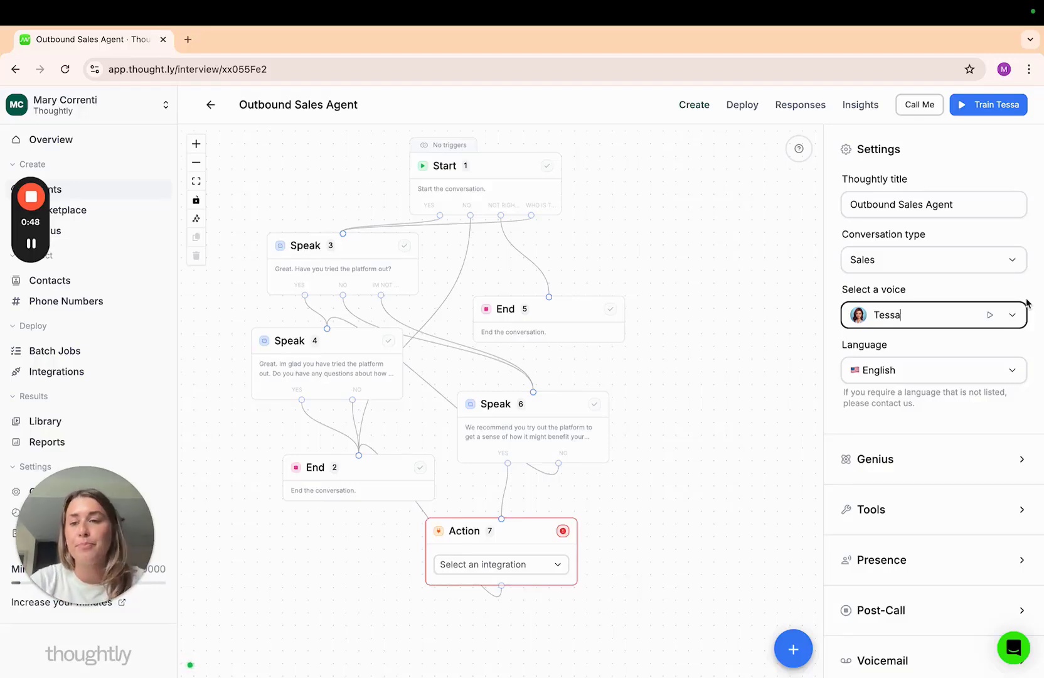
Play the Tessa voice sample, switch the agent's voice to James and play its sample
click(994, 317)
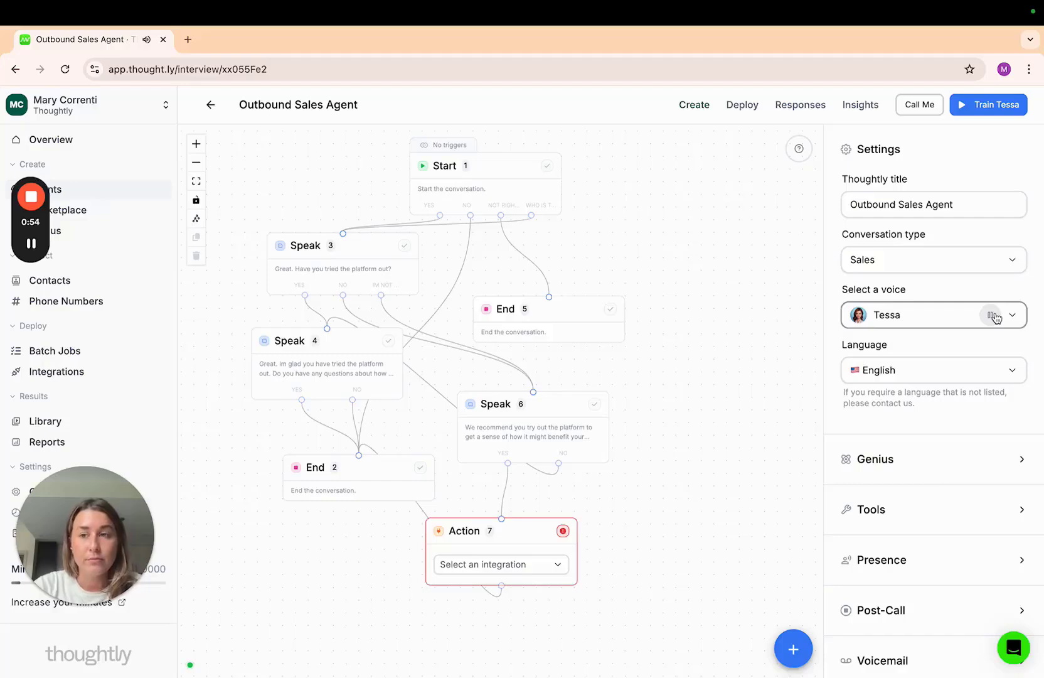
click(1015, 317)
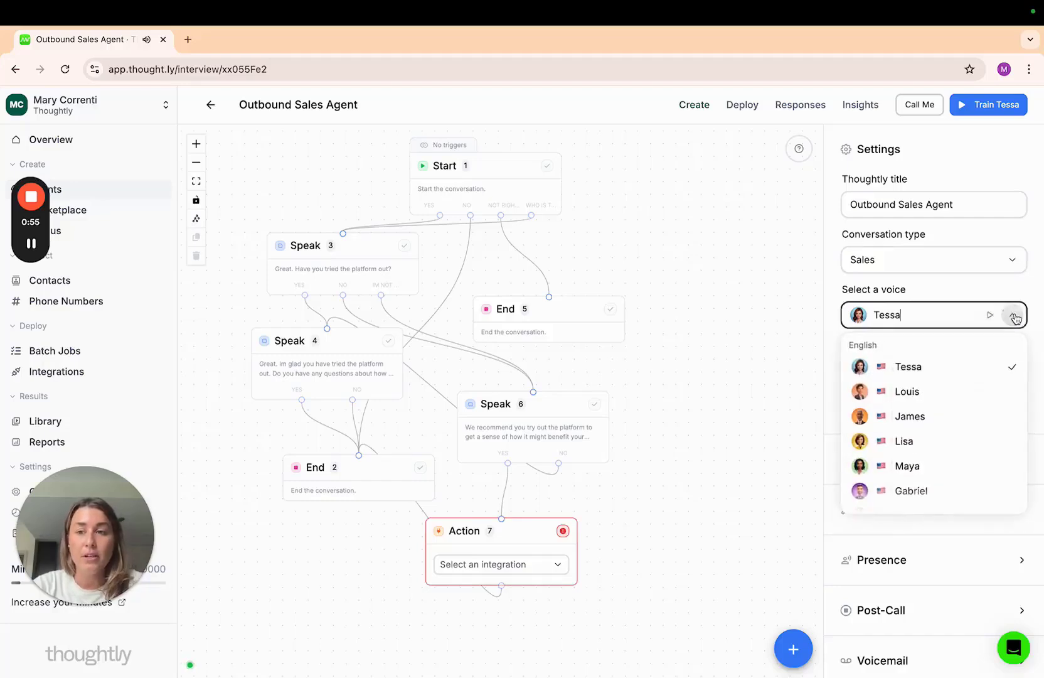
click(953, 418)
click(992, 316)
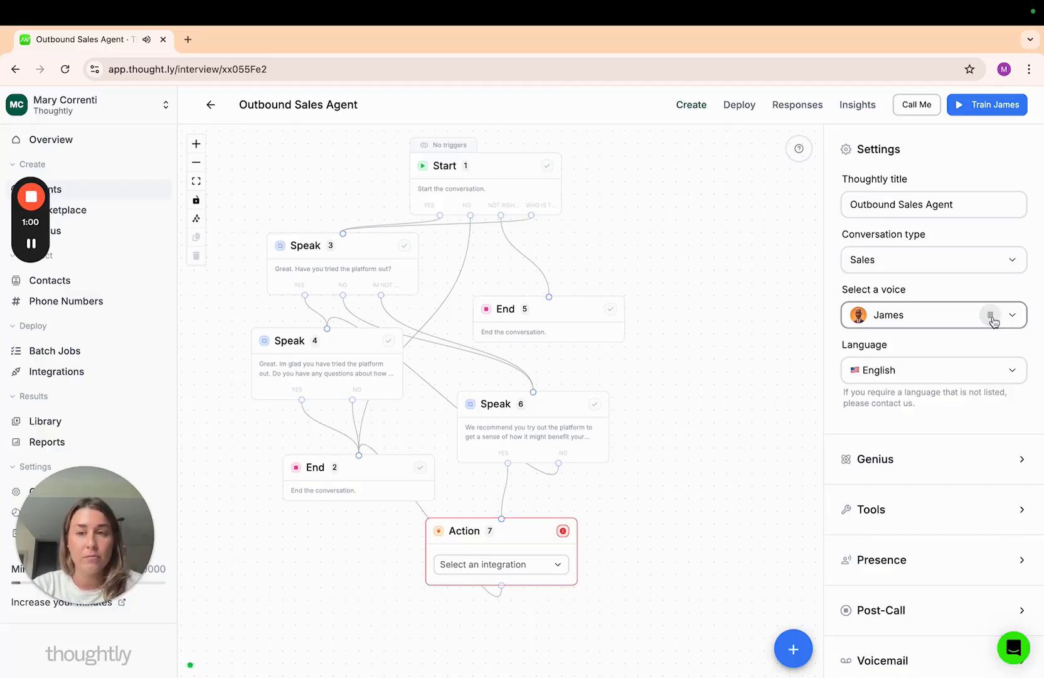
click(991, 315)
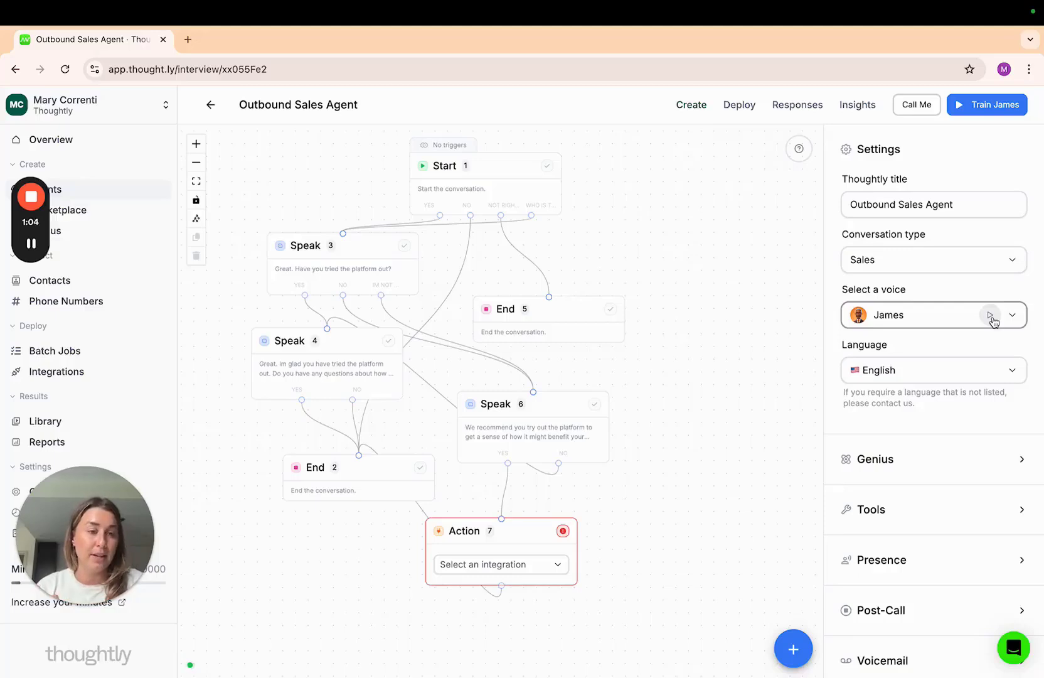
Look through the agent's language options and keep English selected
click(1012, 371)
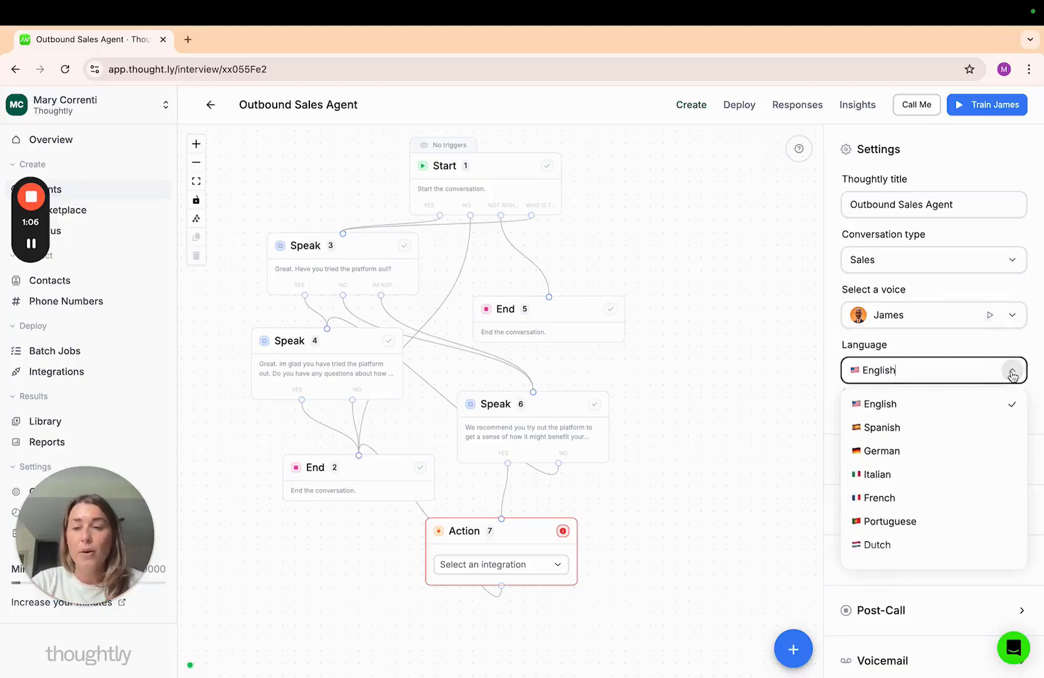
scroll(969, 477, down, 1)
scroll(970, 478, up, 1)
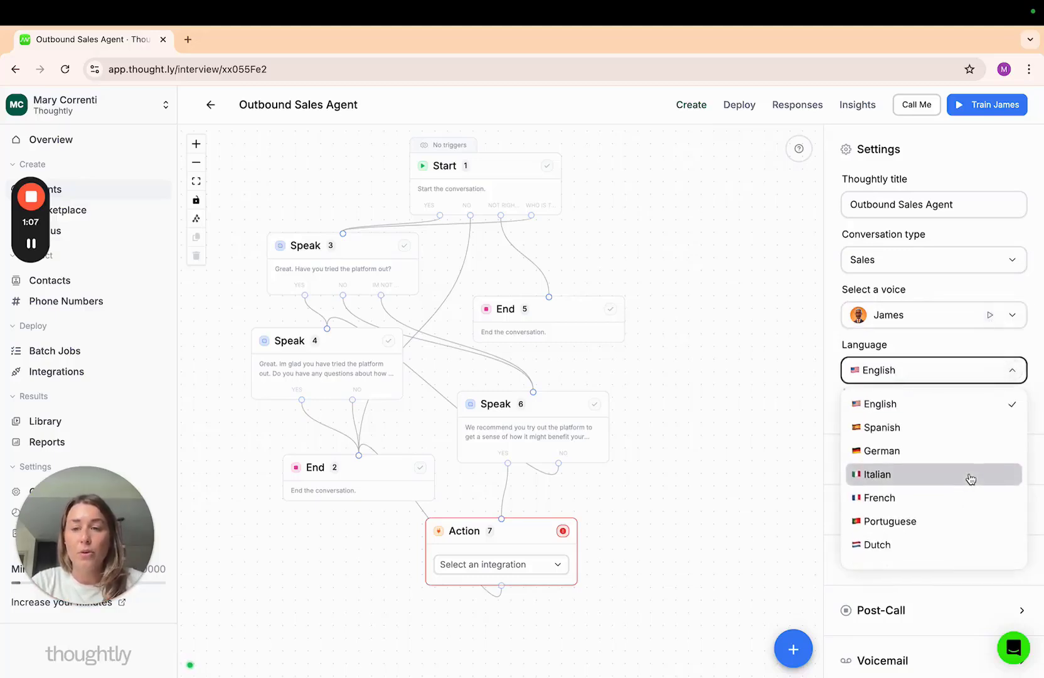
click(960, 406)
Open the agent's Presence settings and listen to a preview of the Call Center background audio
scroll(1035, 352, down, 1)
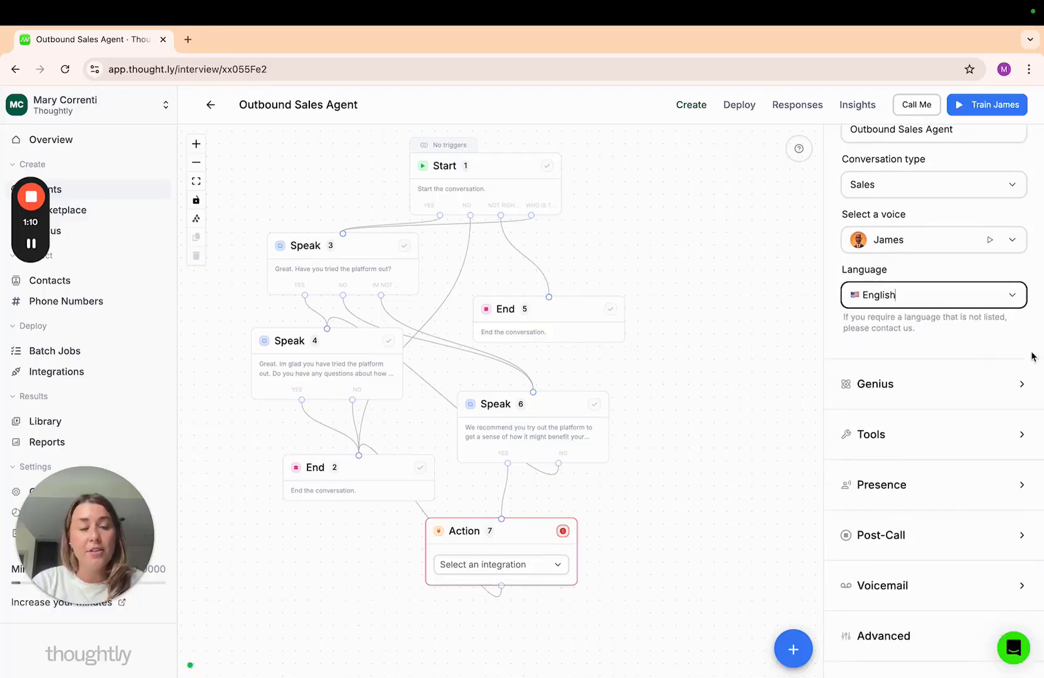
click(1016, 485)
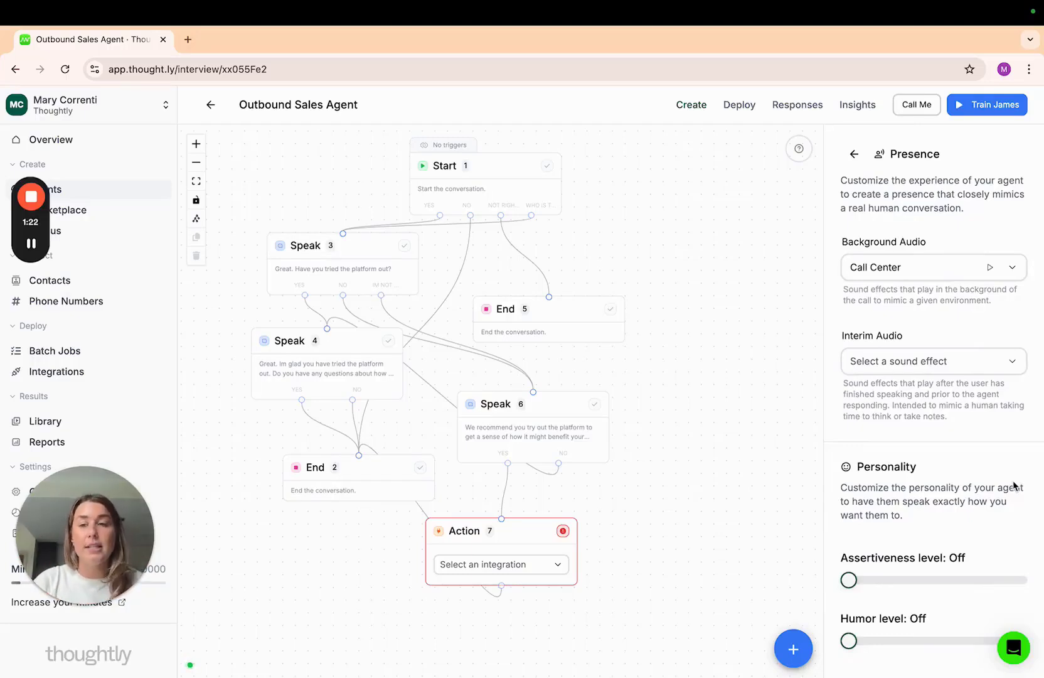
click(993, 269)
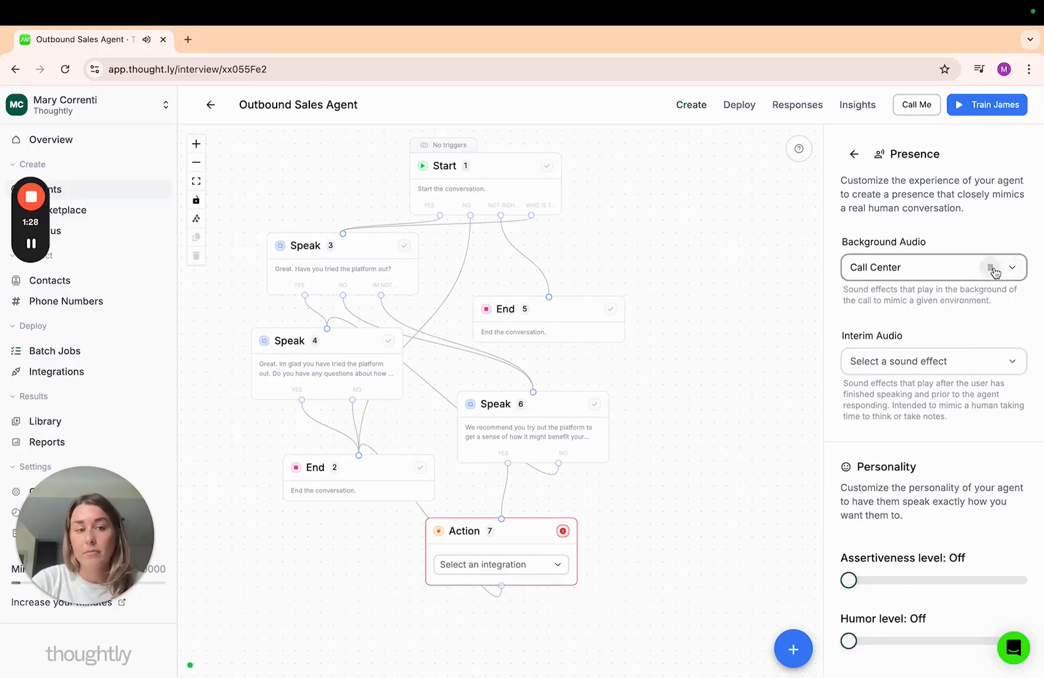
click(990, 269)
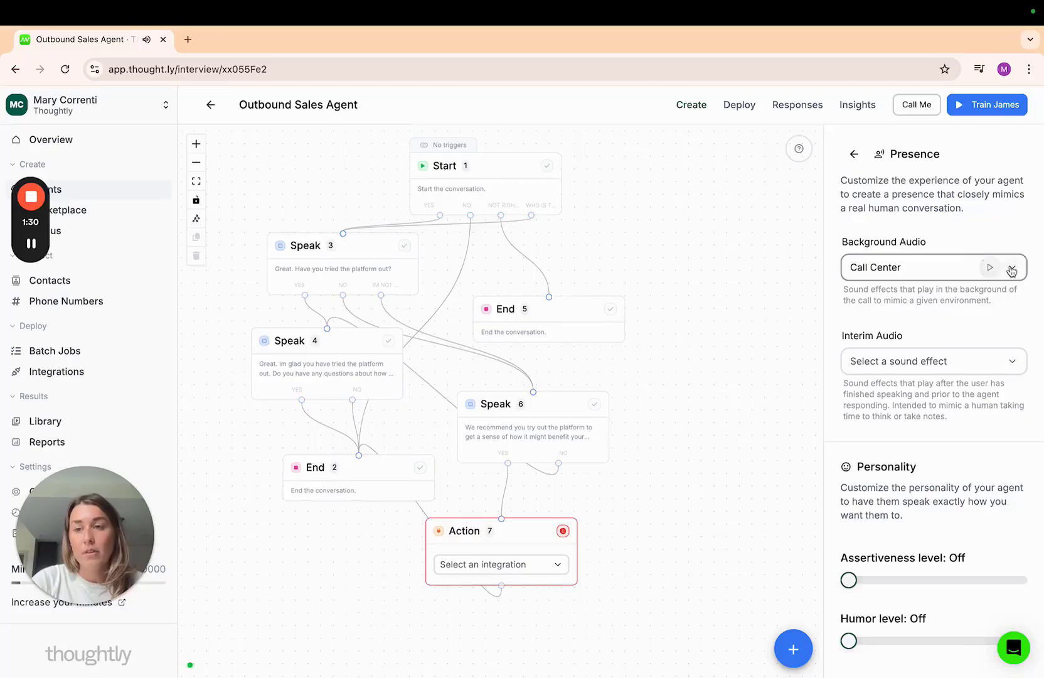
Try City Street as the agent's background audio and listen to its preview
click(1010, 268)
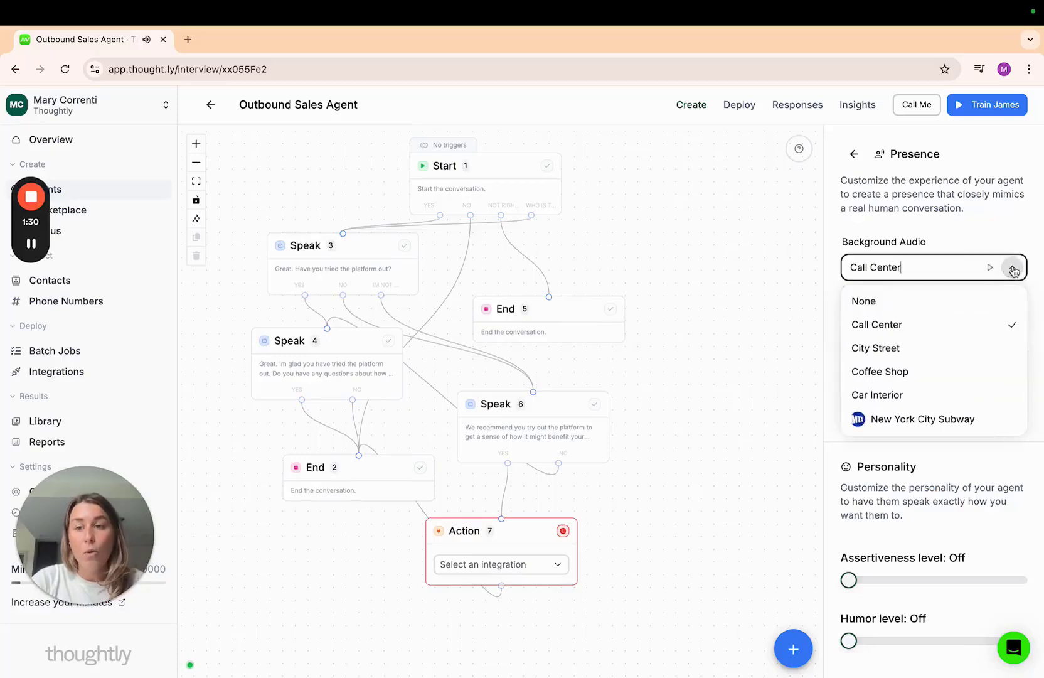
click(945, 353)
click(991, 269)
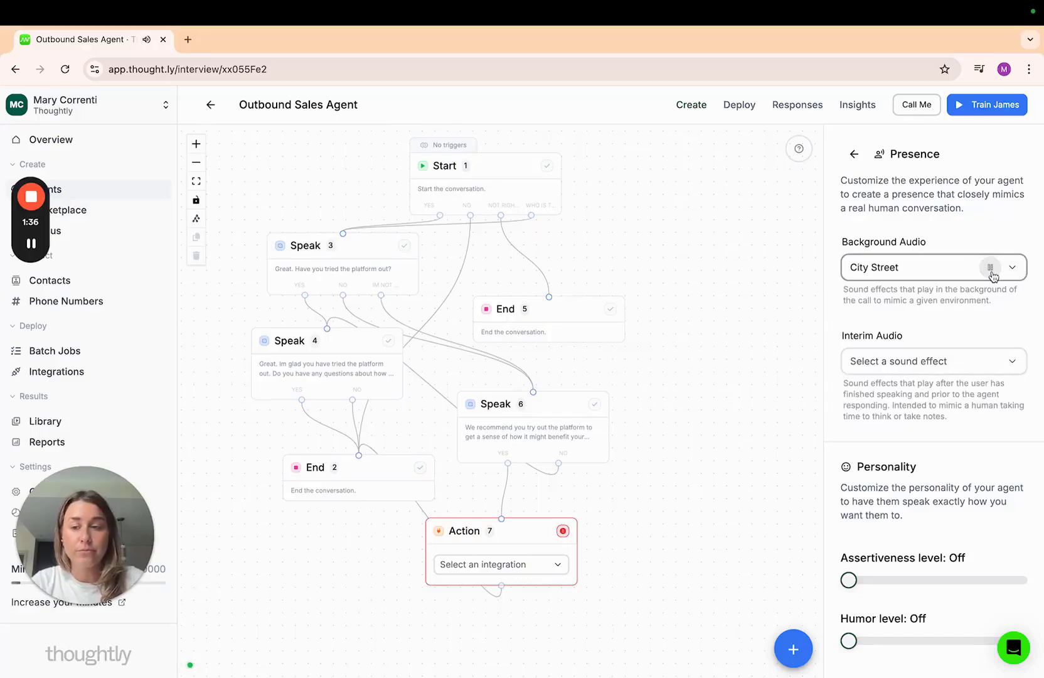
click(990, 268)
Try New York City Subway as the agent's background audio and listen to its preview
click(1013, 268)
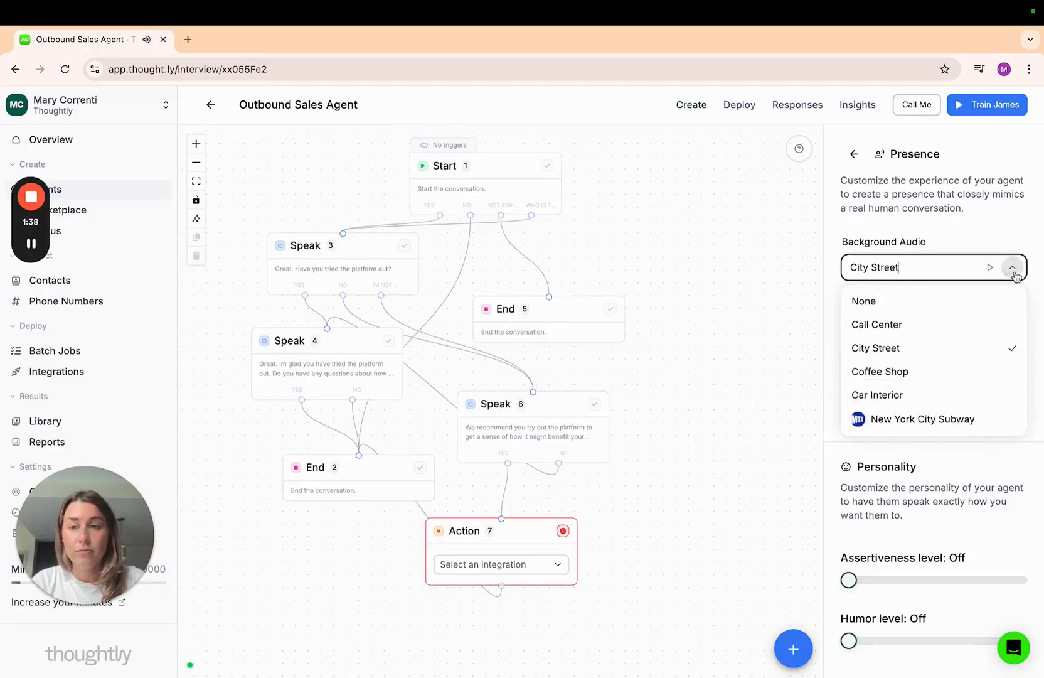
click(952, 380)
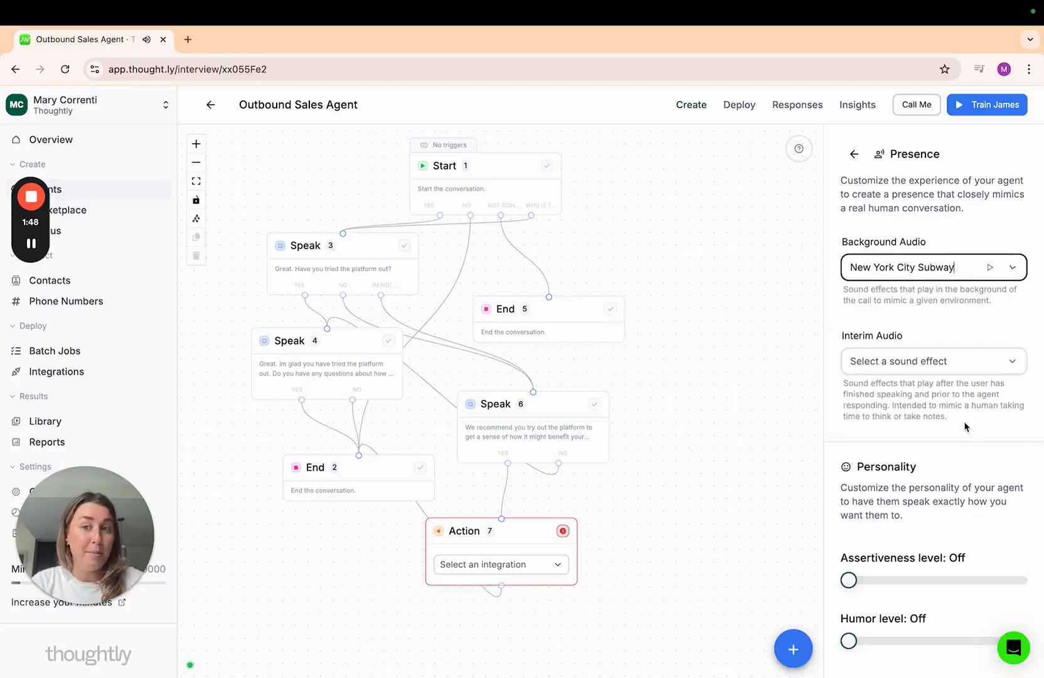
click(990, 268)
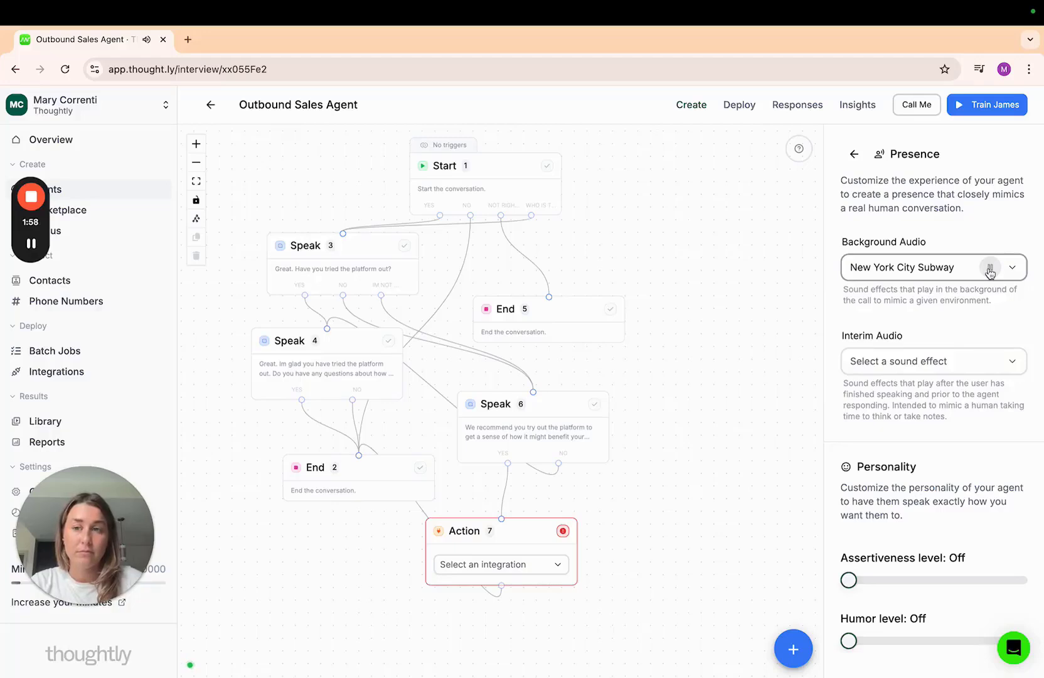
click(990, 269)
Set the agent's background audio to None and close the list of sound effects
click(1013, 268)
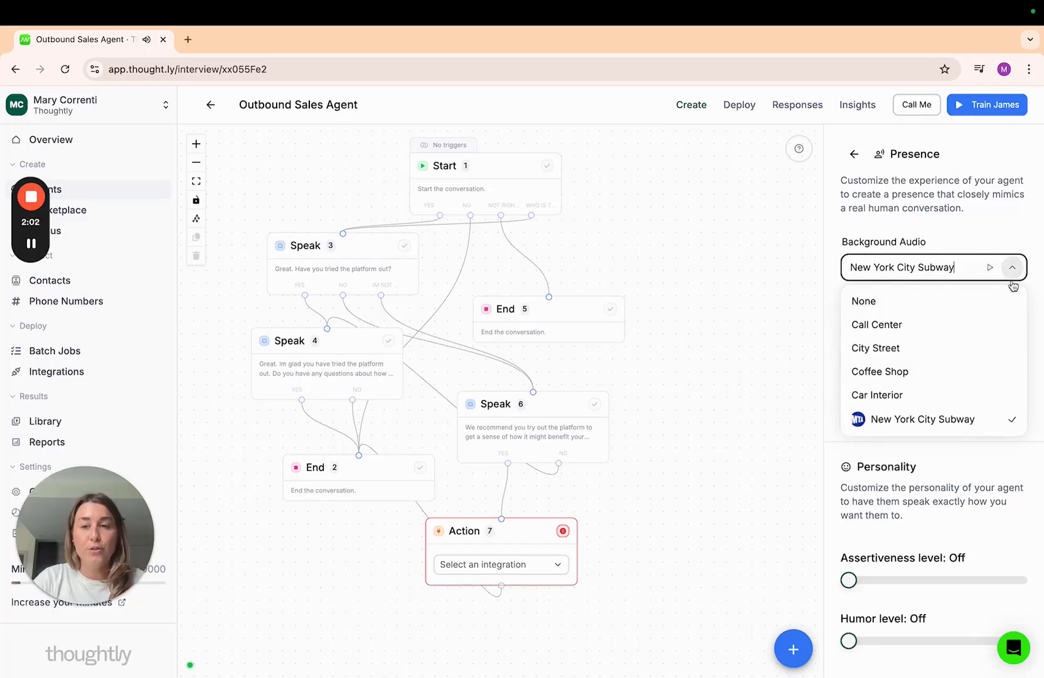
click(956, 305)
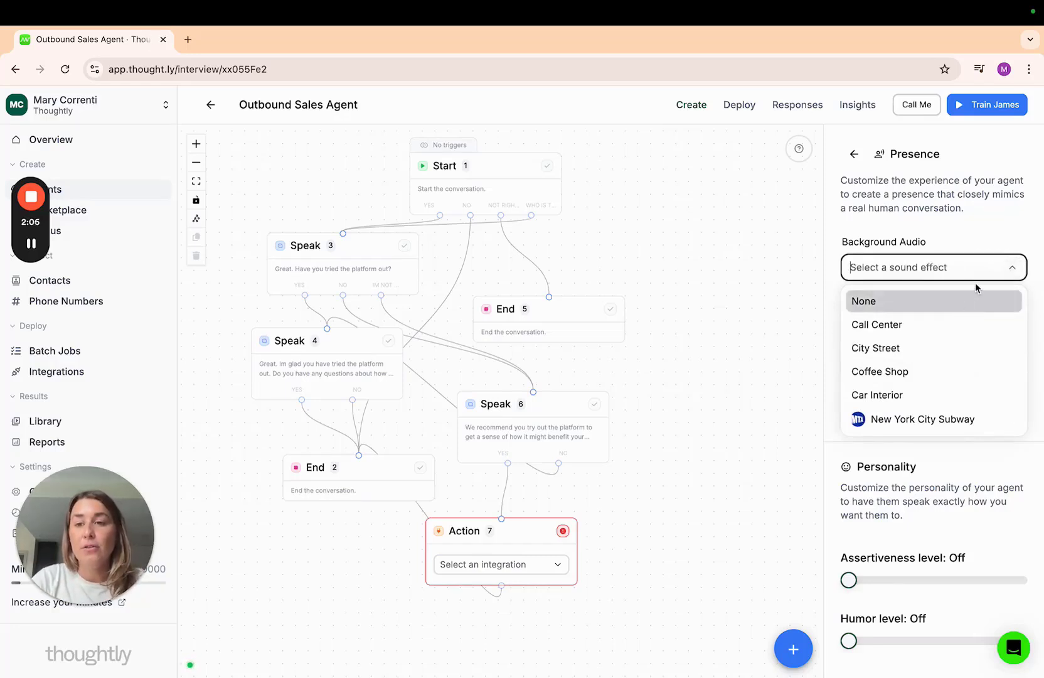
click(1005, 235)
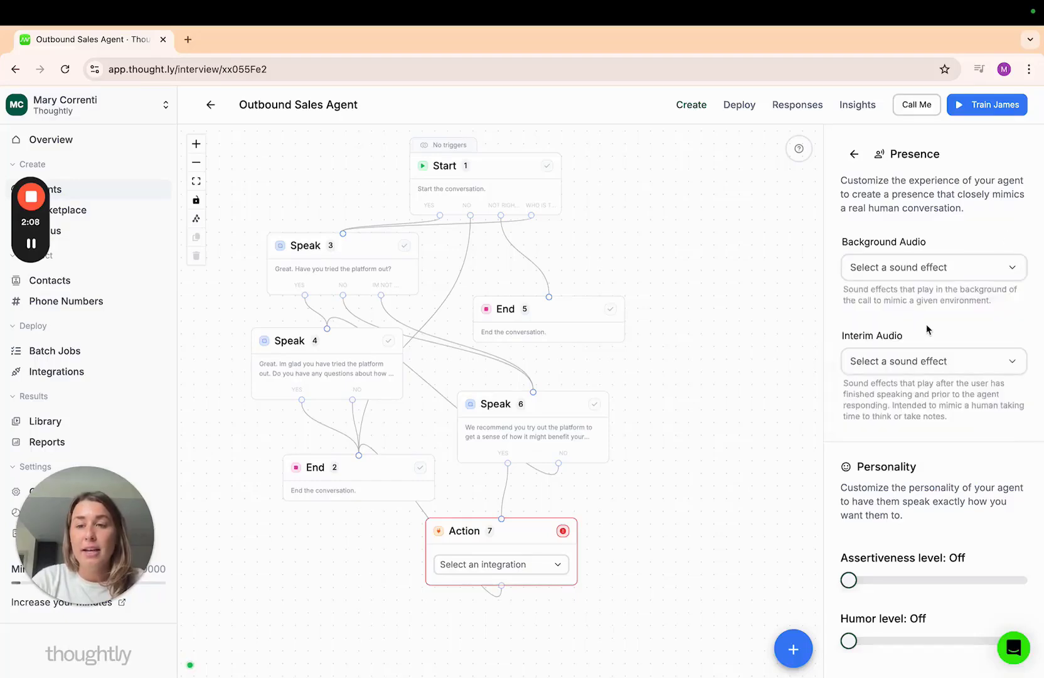
Try the agent's assertiveness level at Medium and High, and set it back to Off
scroll(906, 487, down, 1)
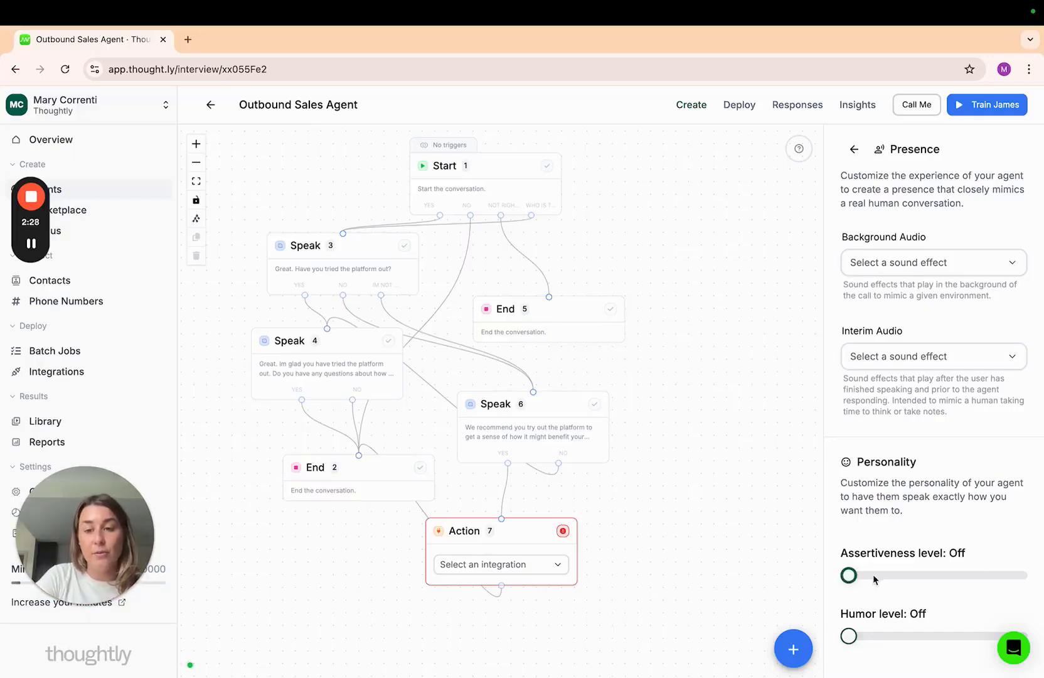
drag(851, 575, 944, 584)
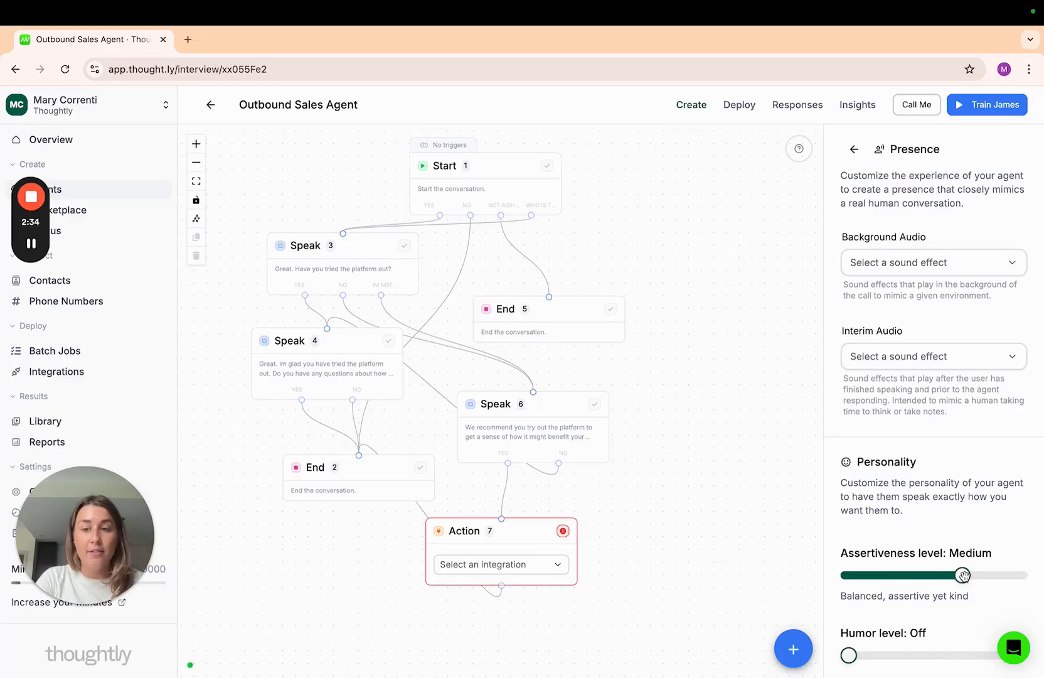
drag(962, 574, 1018, 575)
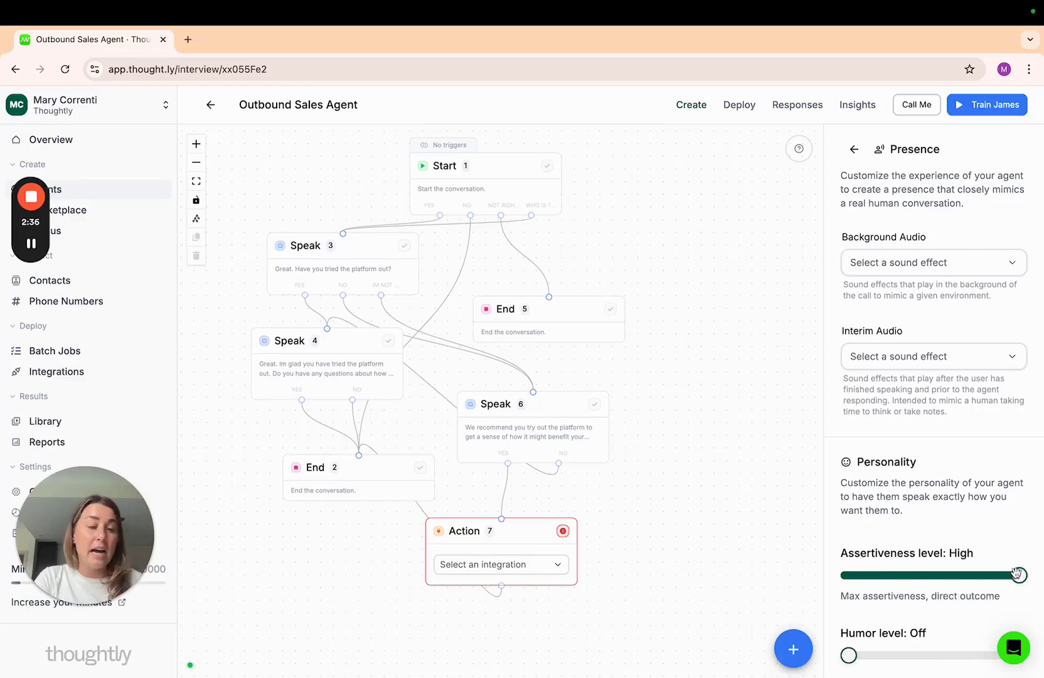
scroll(985, 621, down, 1)
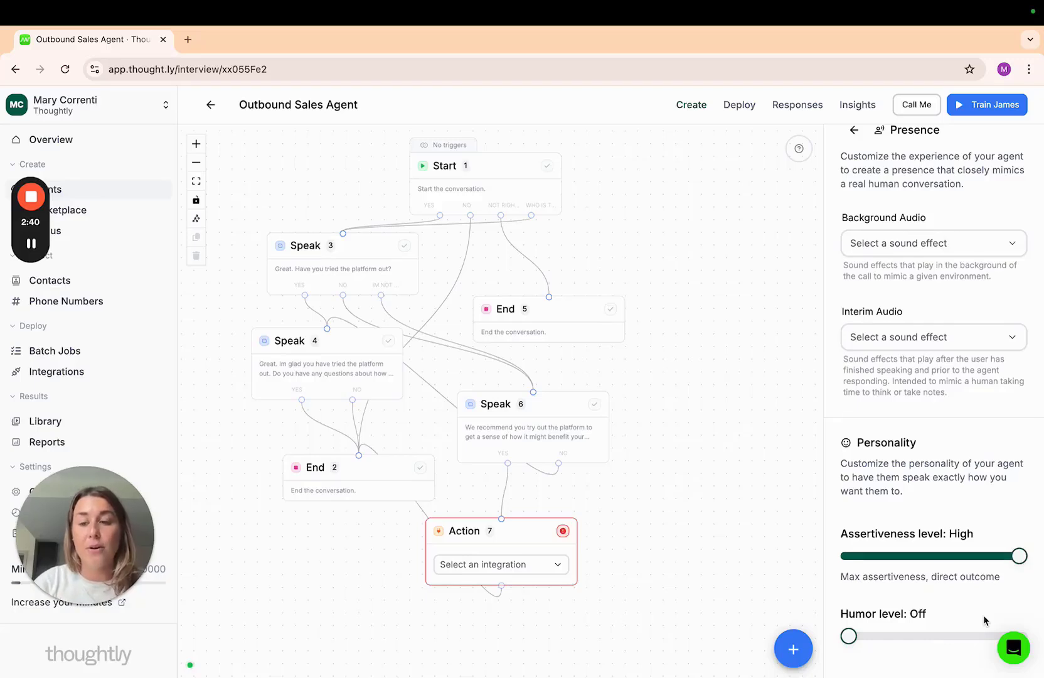
drag(1019, 556, 841, 567)
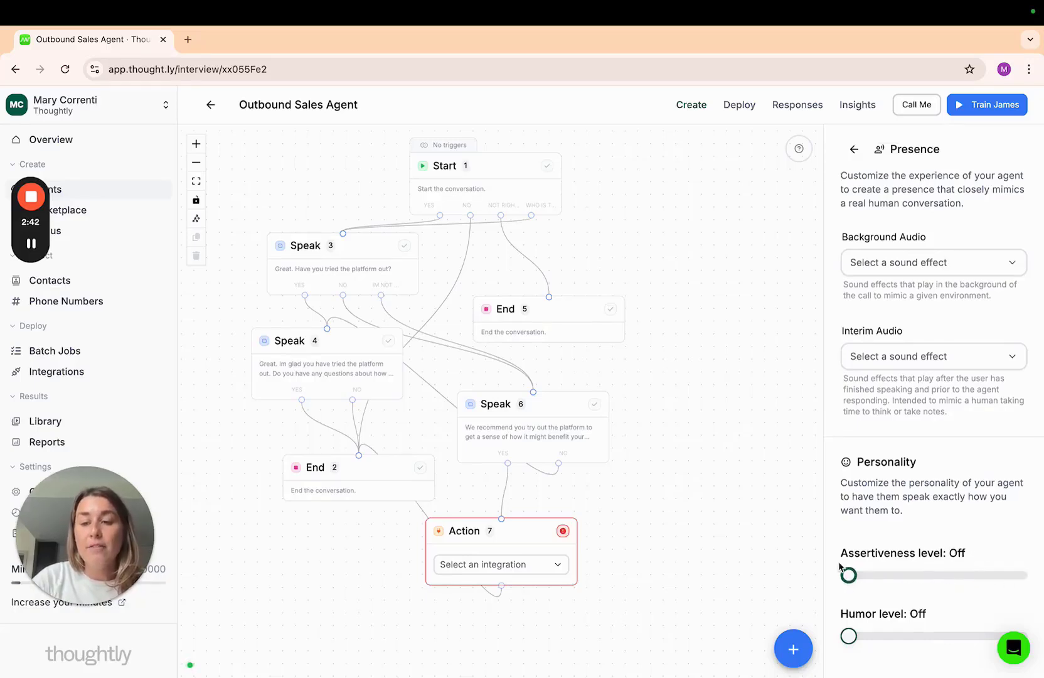
Raise the agent's humor level through Medium to High
drag(849, 636, 960, 636)
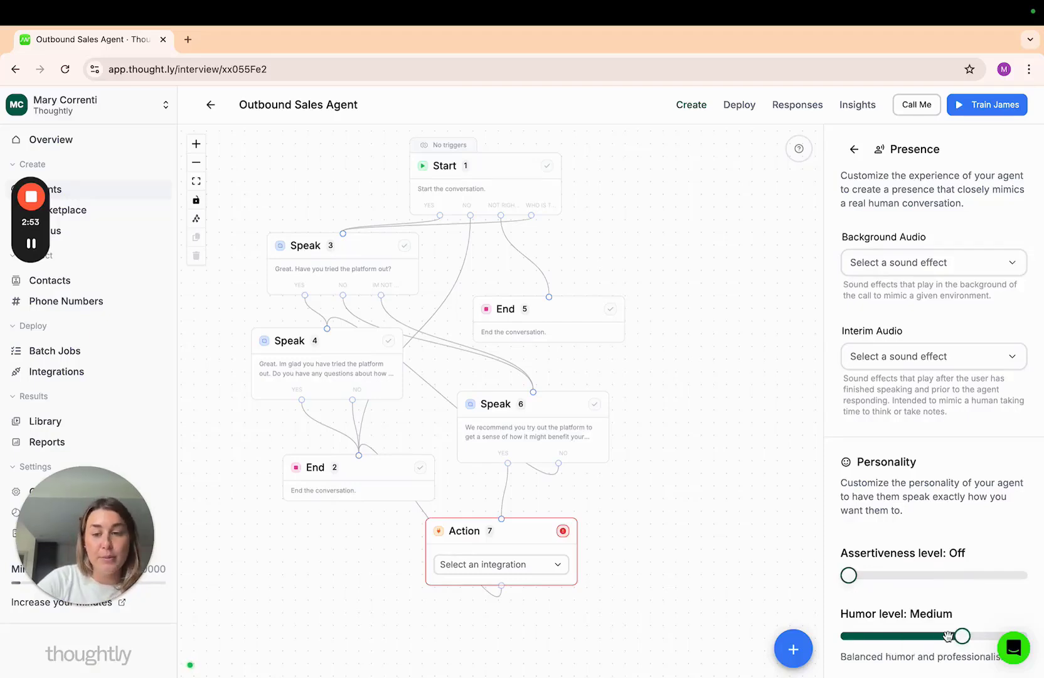
drag(961, 635, 1008, 640)
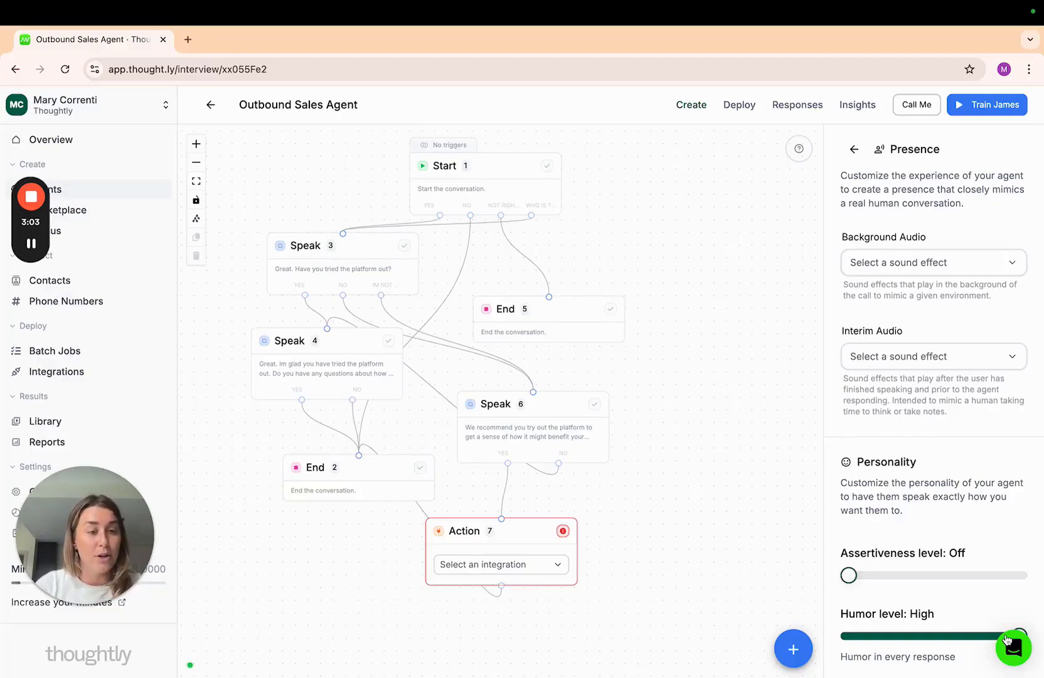
scroll(1007, 590, down, 1)
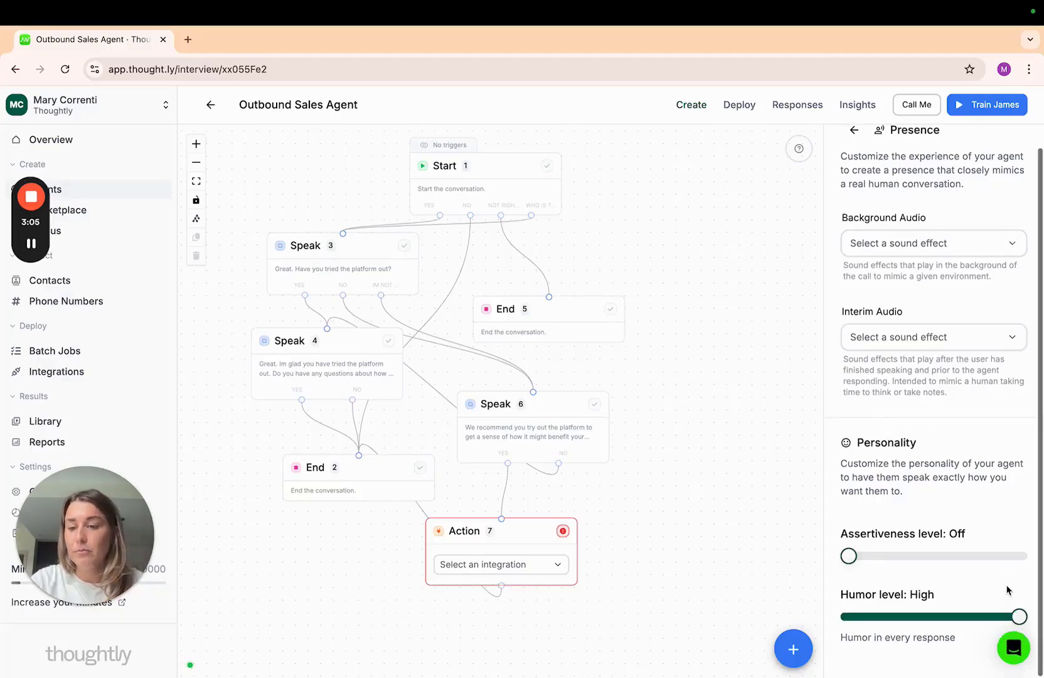
click(35, 246)
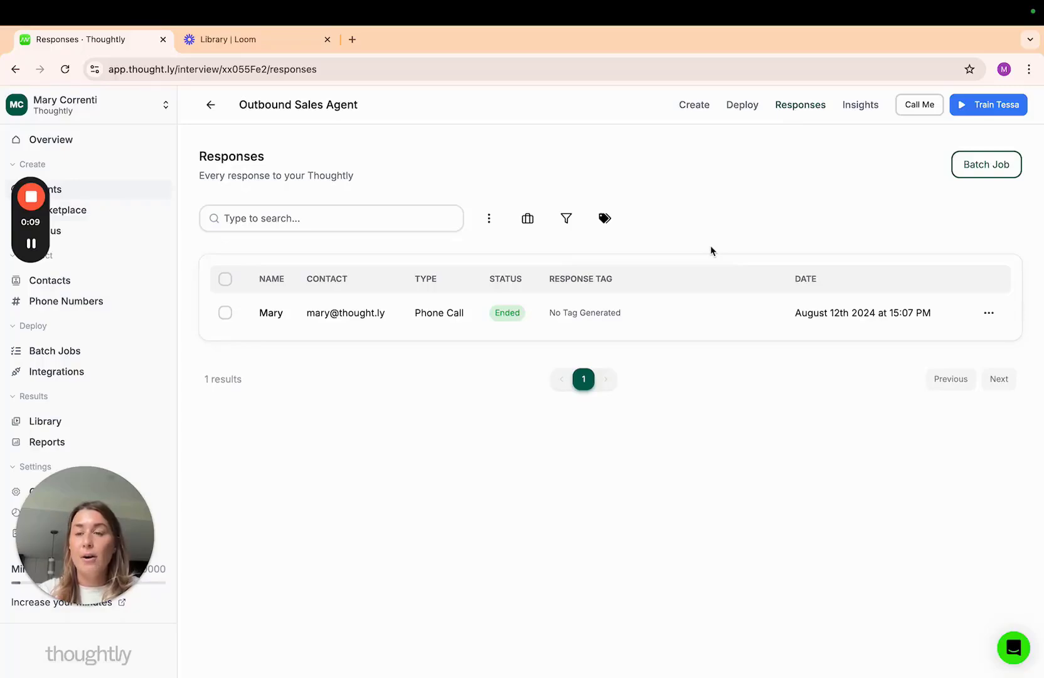
Place a test call from the agent to your own contact and review the conversation transcript of that call
click(920, 107)
click(622, 431)
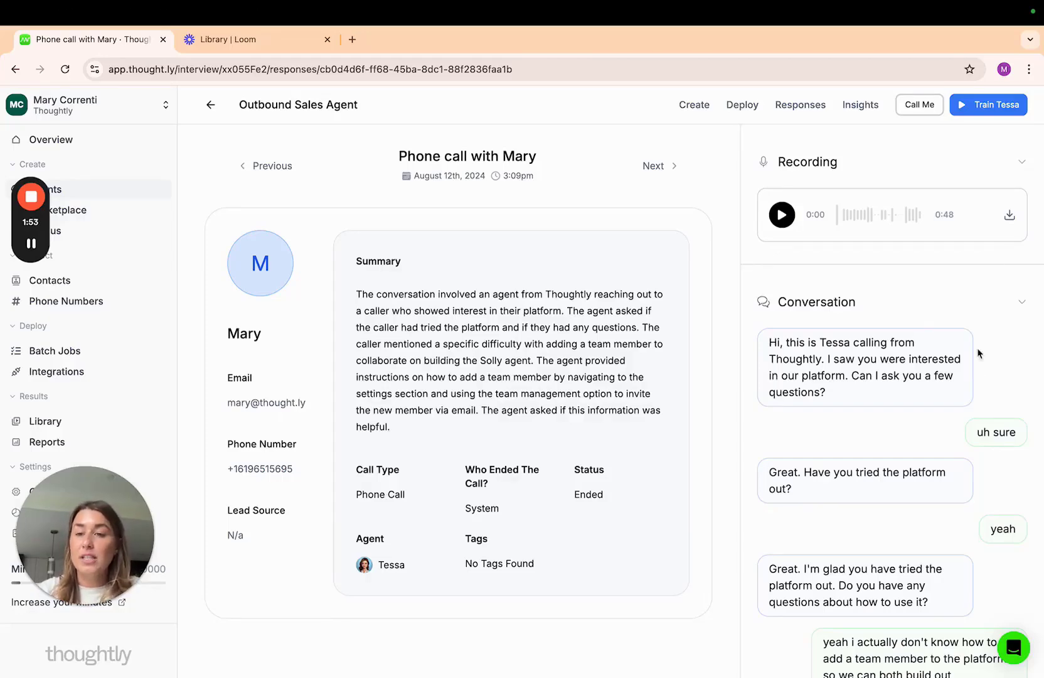
scroll(978, 364, down, 4)
scroll(978, 372, up, 5)
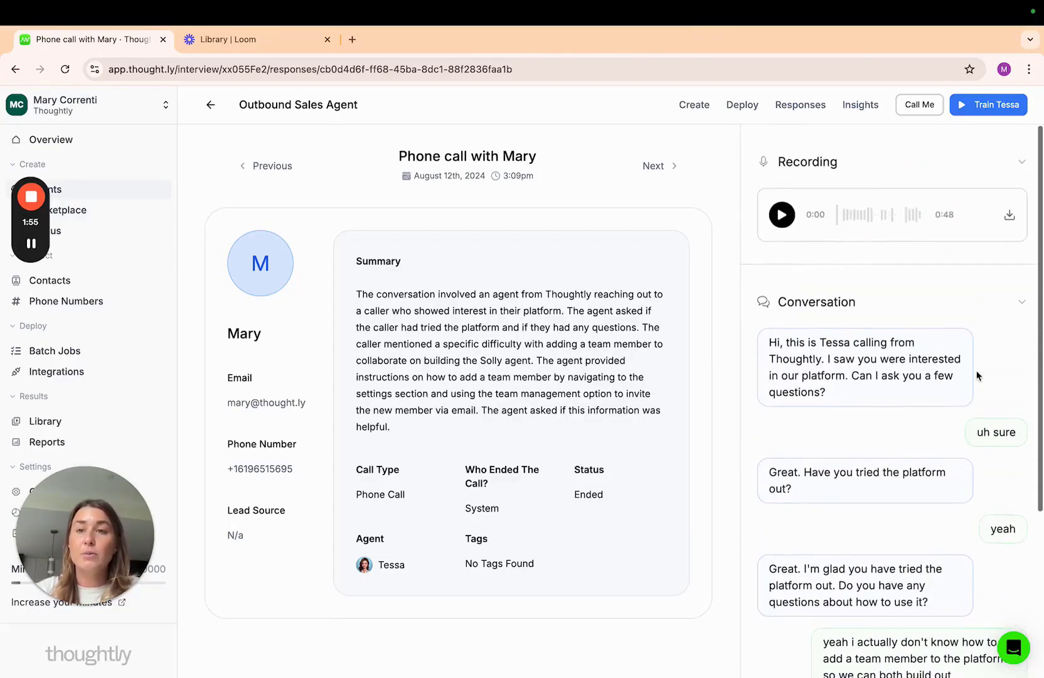